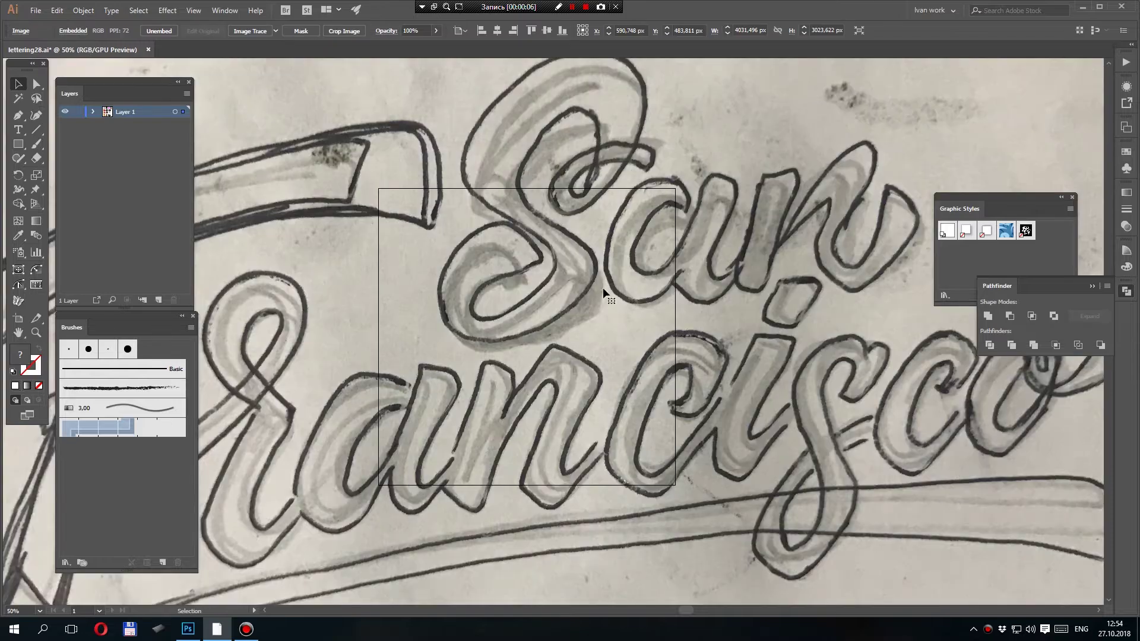
- Scale the sketch photo down to about 861 by 646 px and center it on the artboard
key(ctrl+minus)
key(ctrl+minus)
drag(851, 110, 689, 284)
key(ctrl+plus)
drag(598, 300, 663, 317)
key(ctrl+plus)
drag(663, 317, 637, 341)
key(ctrl+plus)
drag(684, 250, 698, 239)
drag(664, 298, 685, 307)
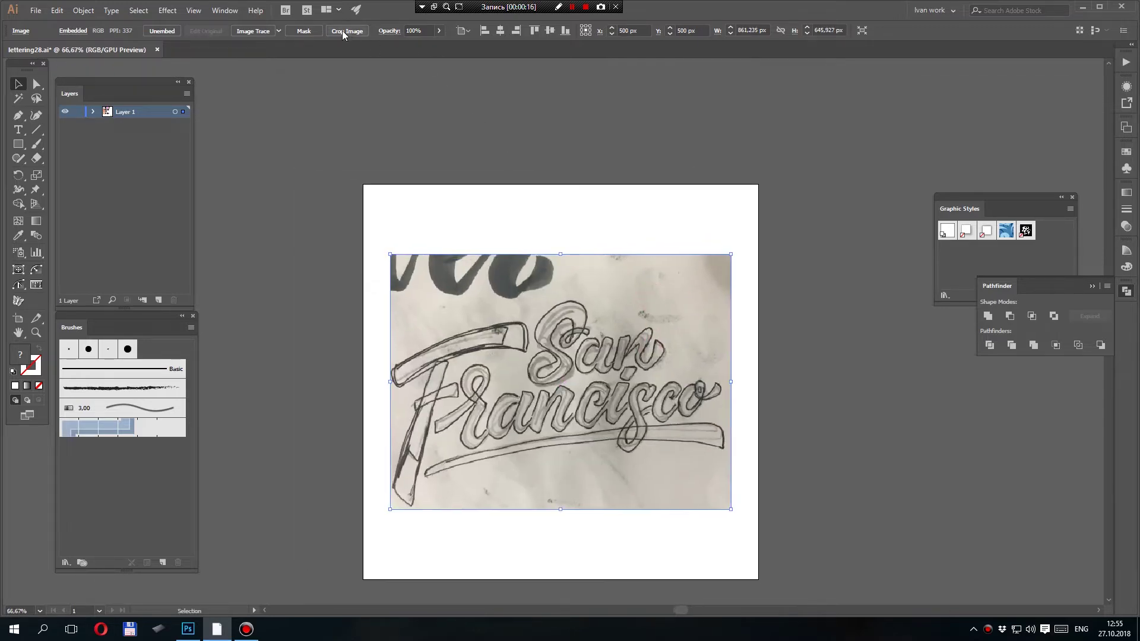
- Set the sketch image's opacity to 40% and lock its layer beneath a new empty layer
text(40)
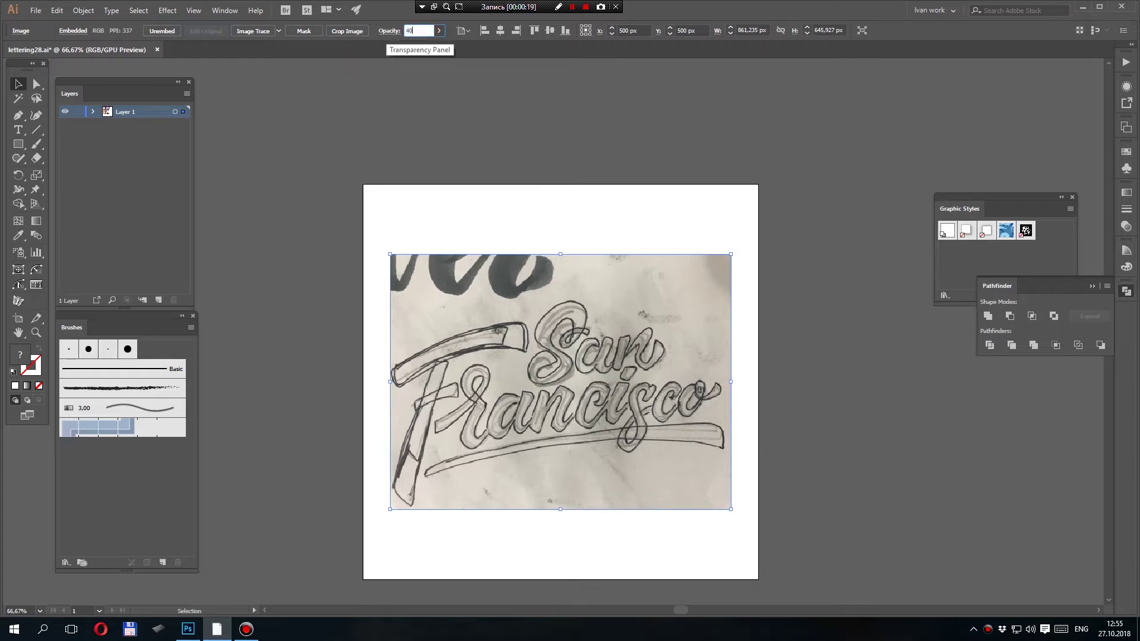
key(Return)
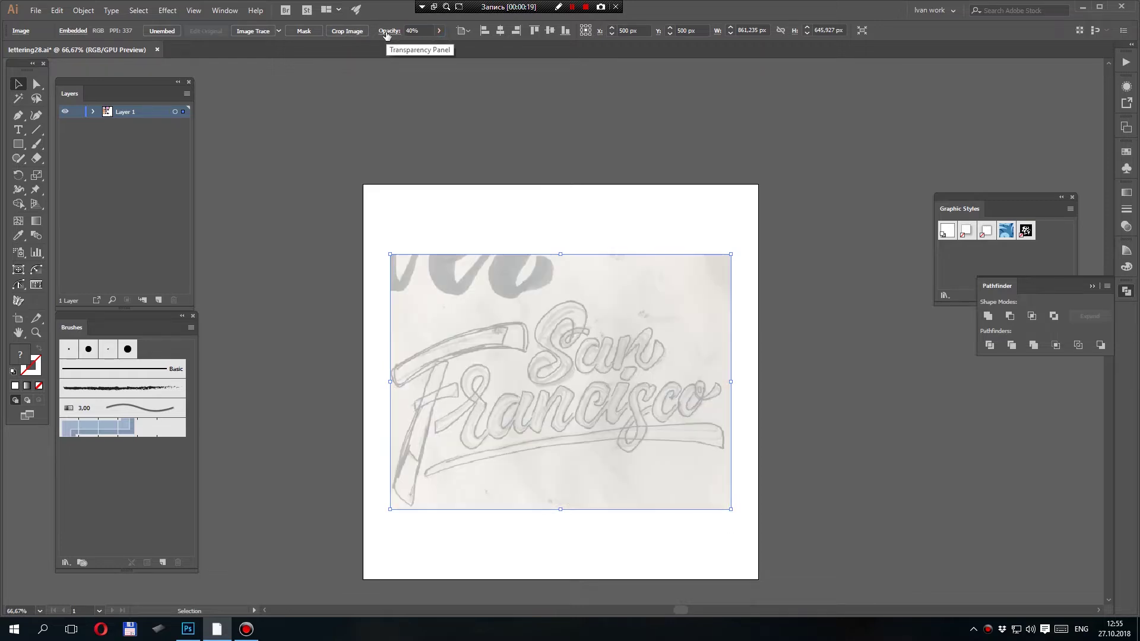
click(77, 113)
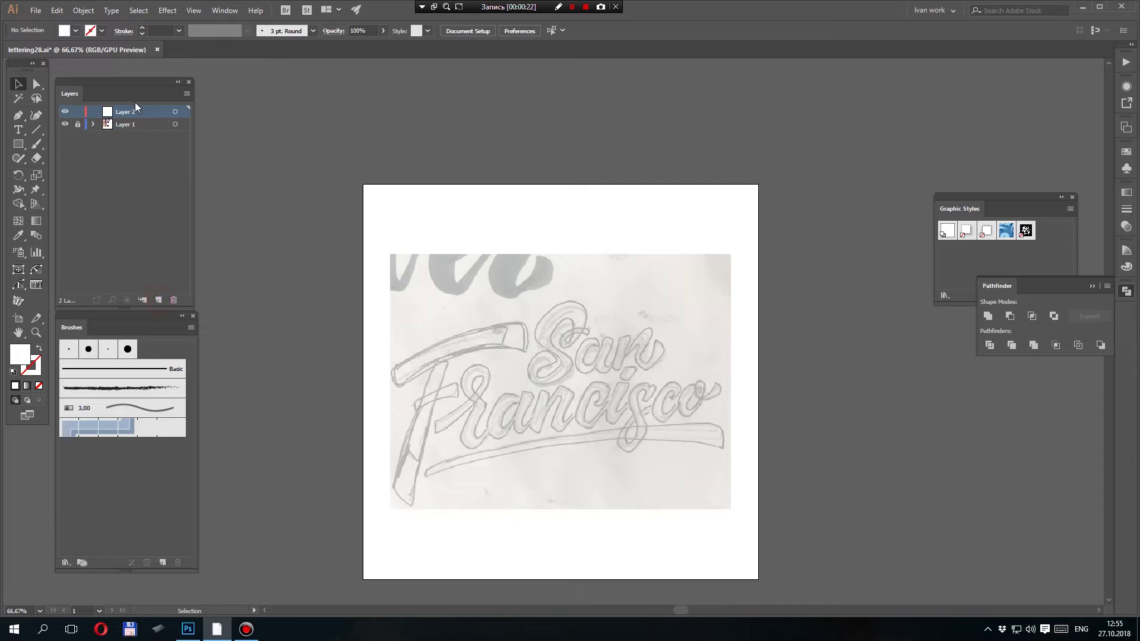
- Set the drawing colors to a black stroke with no fill
double_click(22, 355)
drag(873, 399, 899, 418)
key(Return)
key(shift+x)
- Trace the long curved top bar of the F as a closed outline with the Pen tool
ctrl+click(598, 357)
ctrl+click(511, 341)
mouse_move(450, 337)
mouse_down()
mouse_move(598, 295)
mouse_move(599, 267)
mouse_up()
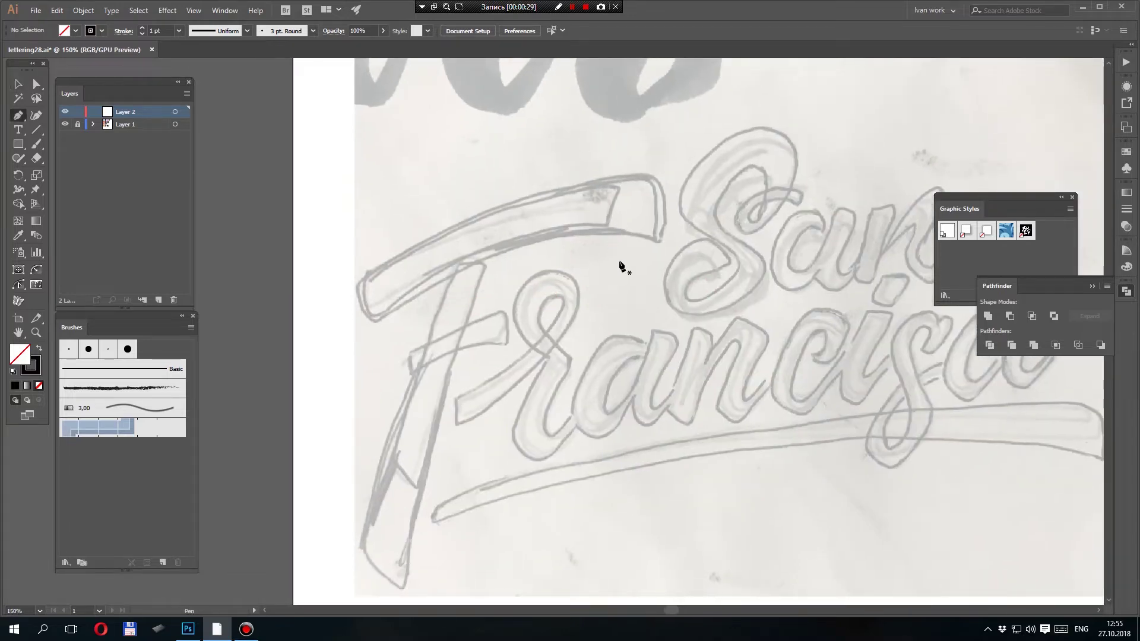
click(639, 176)
drag(667, 196, 666, 198)
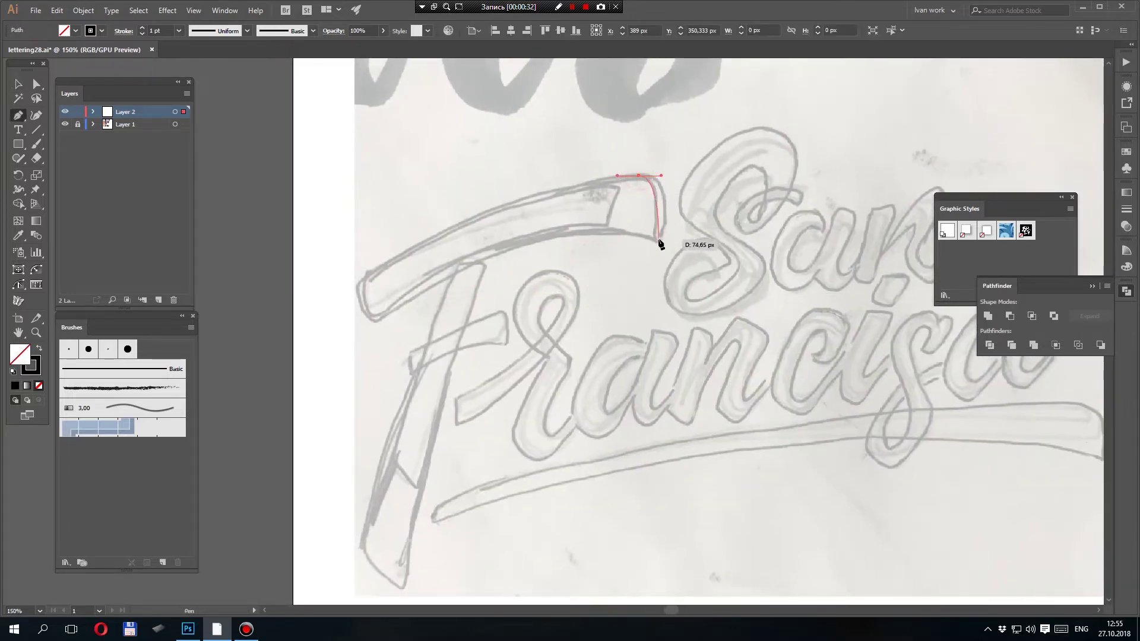
drag(655, 248, 658, 250)
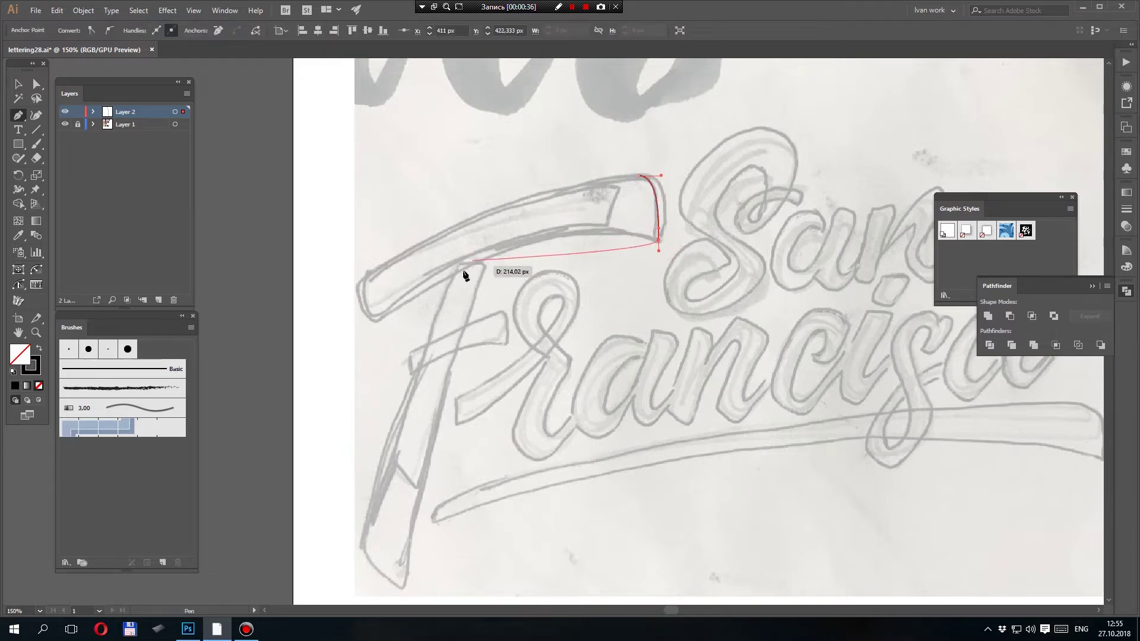
mouse_move(375, 320)
mouse_down()
mouse_move(242, 436)
mouse_move(223, 436)
mouse_move(369, 310)
mouse_move(363, 320)
mouse_up()
drag(359, 282, 362, 273)
click(640, 176)
drag(696, 180, 768, 180)
ctrl+click(654, 233)
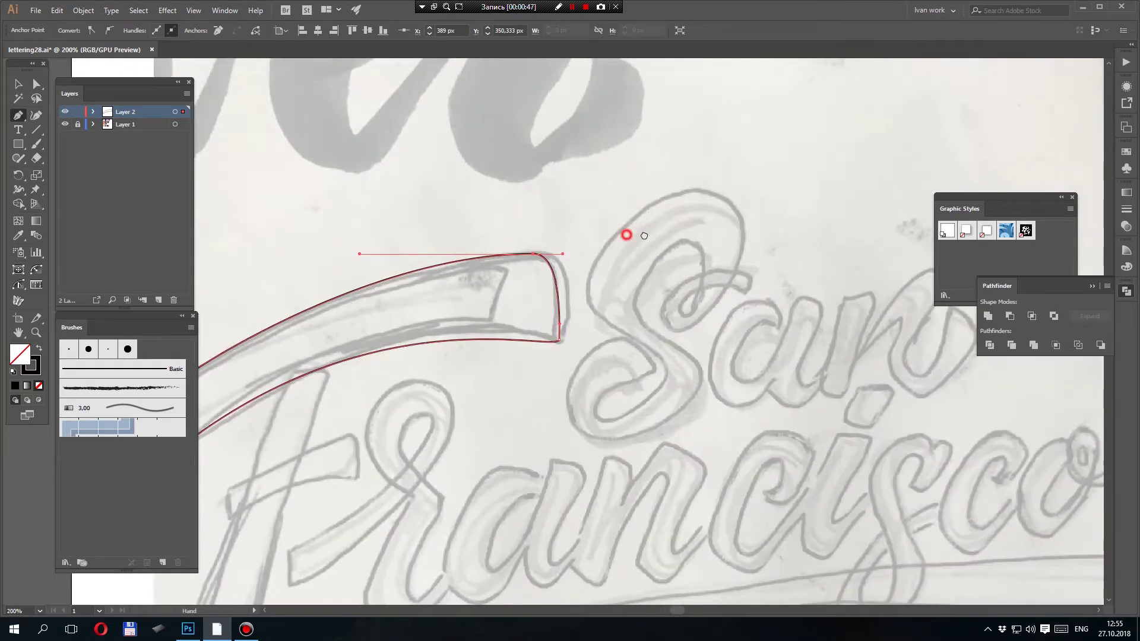
- Reshape the right end of the F's top bar outline to follow the sketch's outer edge using Direct Selection
drag(644, 236, 649, 238)
key(a)
drag(565, 326, 723, 263)
drag(500, 221, 476, 222)
drag(498, 340, 565, 213)
- Trace the slanted stem of the F as a separate closed Pen path, overlapping the top bar
key(p)
click(553, 127)
drag(560, 126, 586, 142)
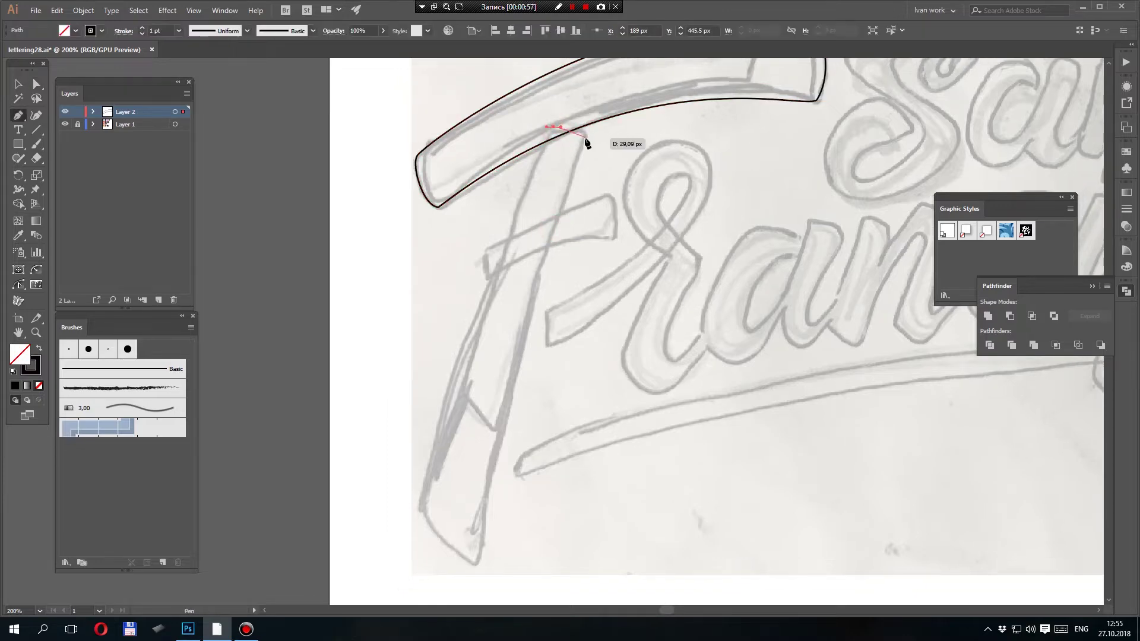
scroll(565, 216, down, 4)
mouse_move(503, 434)
mouse_down()
mouse_move(503, 561)
mouse_move(504, 446)
mouse_up()
drag(440, 375, 451, 324)
scroll(451, 324, up, 5)
click(560, 291)
drag(560, 291, 582, 253)
drag(605, 273, 598, 251)
scroll(605, 270, up, 1)
mouse_move(607, 273)
mouse_down()
mouse_move(587, 300)
mouse_move(596, 285)
mouse_up()
- Trace the short middle crossbar of the F as a closed outline across the stem and deselect it
drag(404, 455, 441, 409)
drag(626, 321, 651, 321)
click(634, 390)
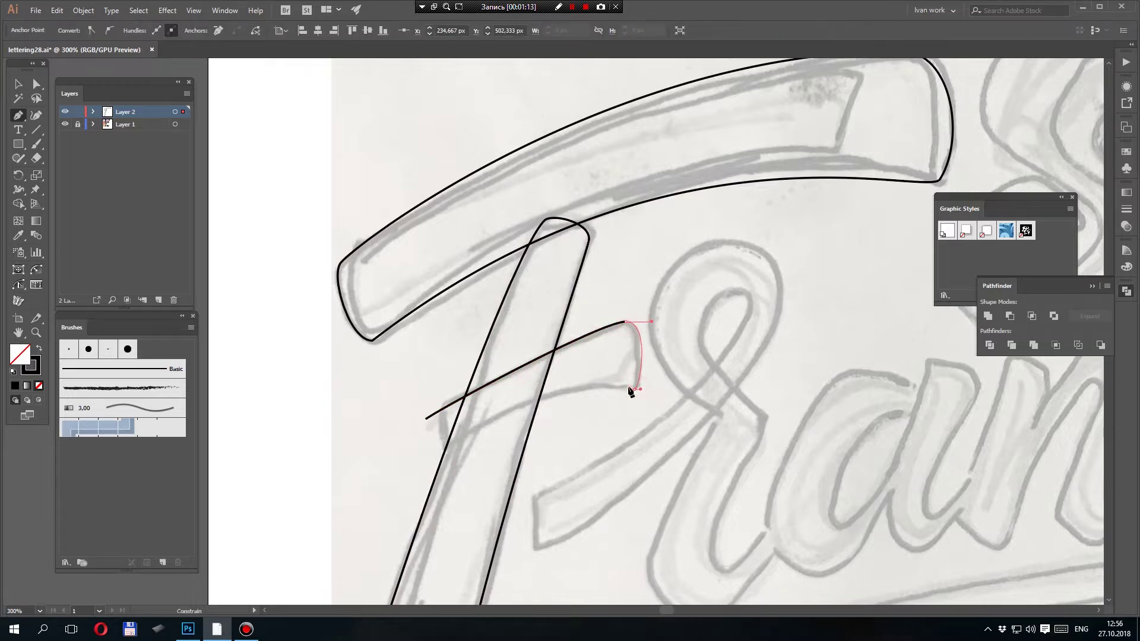
mouse_move(436, 452)
mouse_down()
mouse_move(371, 509)
mouse_move(422, 465)
mouse_up()
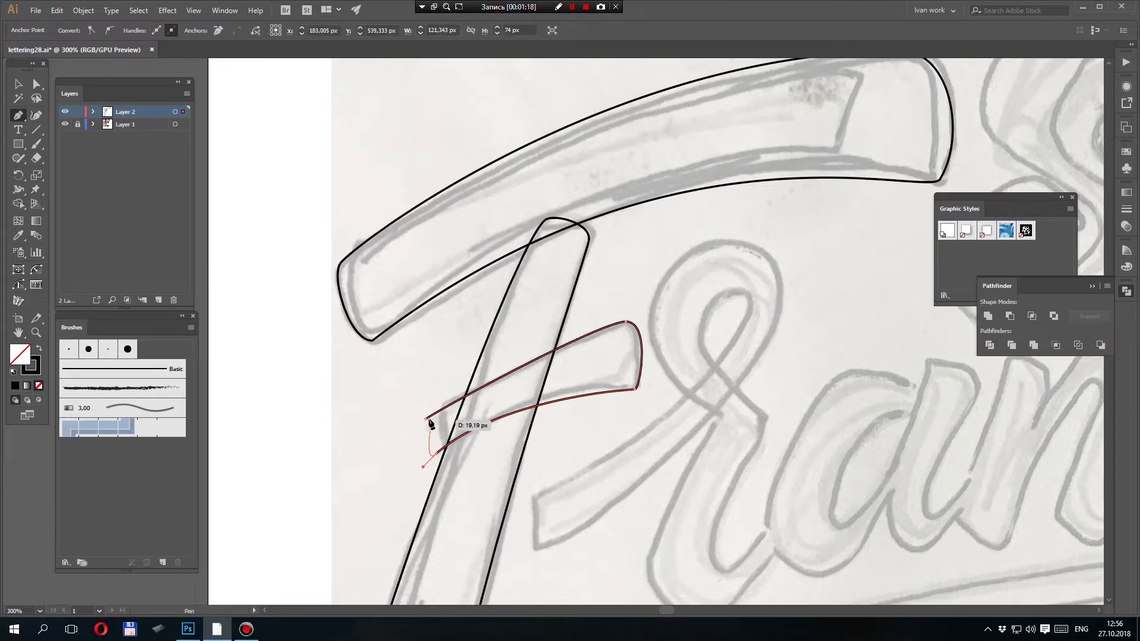
drag(426, 418, 426, 400)
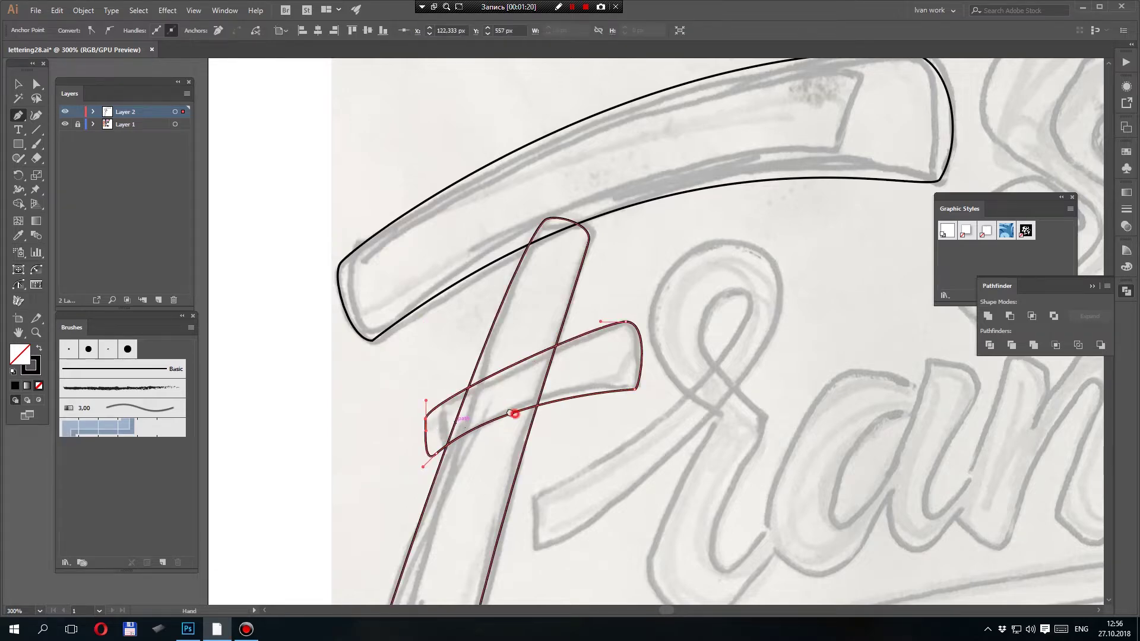
drag(587, 418, 441, 367)
ctrl+click(458, 374)
- Begin the r outline at the foot of its entry stroke and trace around the outer loop to the crossing
drag(508, 410, 521, 376)
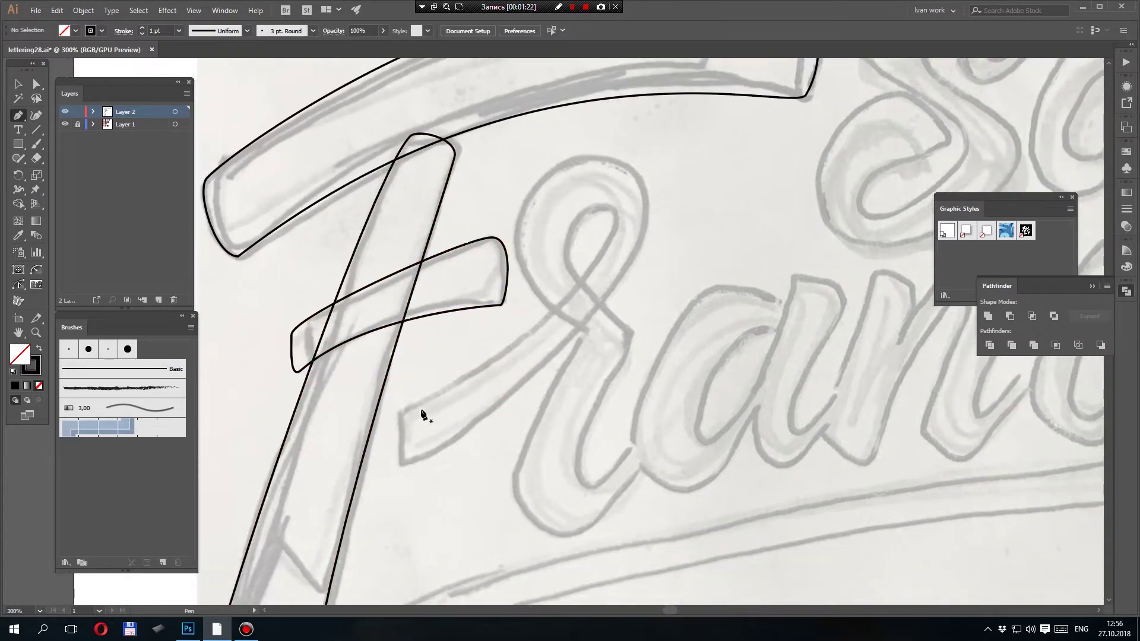
drag(599, 283, 569, 365)
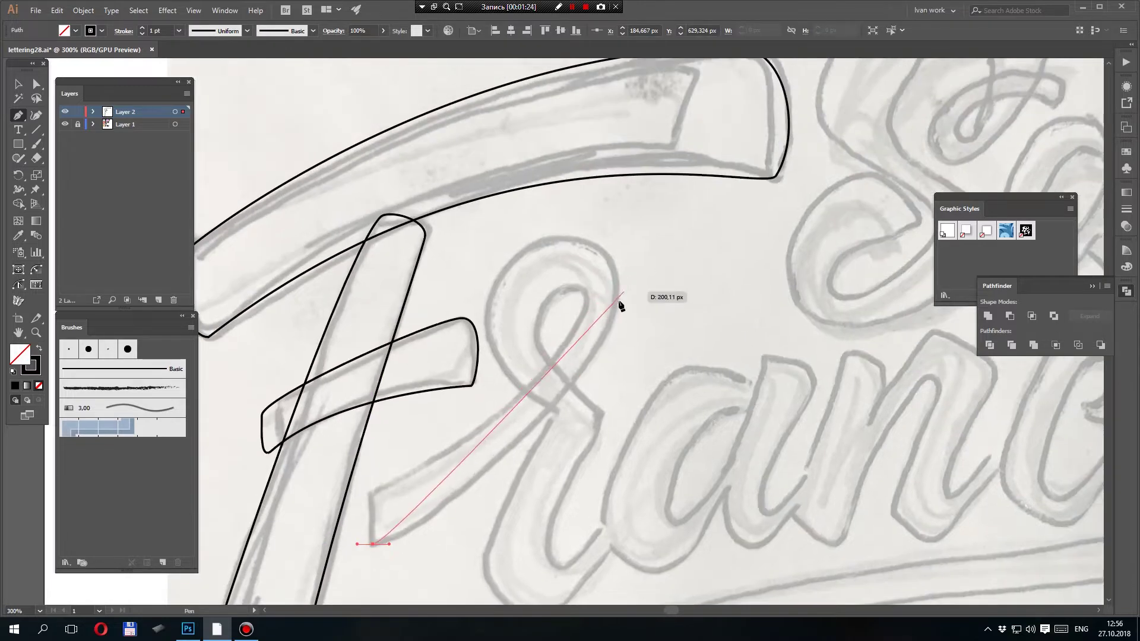
drag(615, 302, 626, 217)
mouse_move(487, 318)
shift+mouse_down()
mouse_move(471, 425)
mouse_move(472, 318)
shift+mouse_up()
click(540, 372)
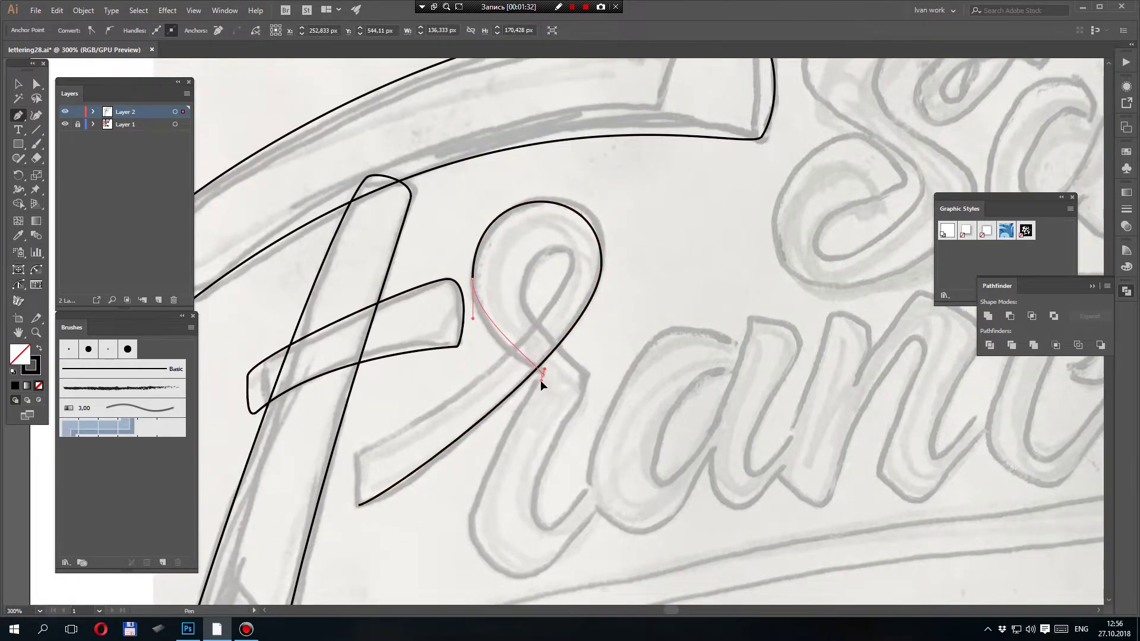
- Continue the r outline down its stem, around the bottom curve and exit tip, and back up to the shoulder
drag(501, 459, 543, 330)
shift+drag(512, 394, 513, 418)
drag(640, 376, 719, 234)
click(639, 376)
drag(637, 359, 576, 399)
drag(631, 247, 715, 113)
drag(668, 176, 634, 229)
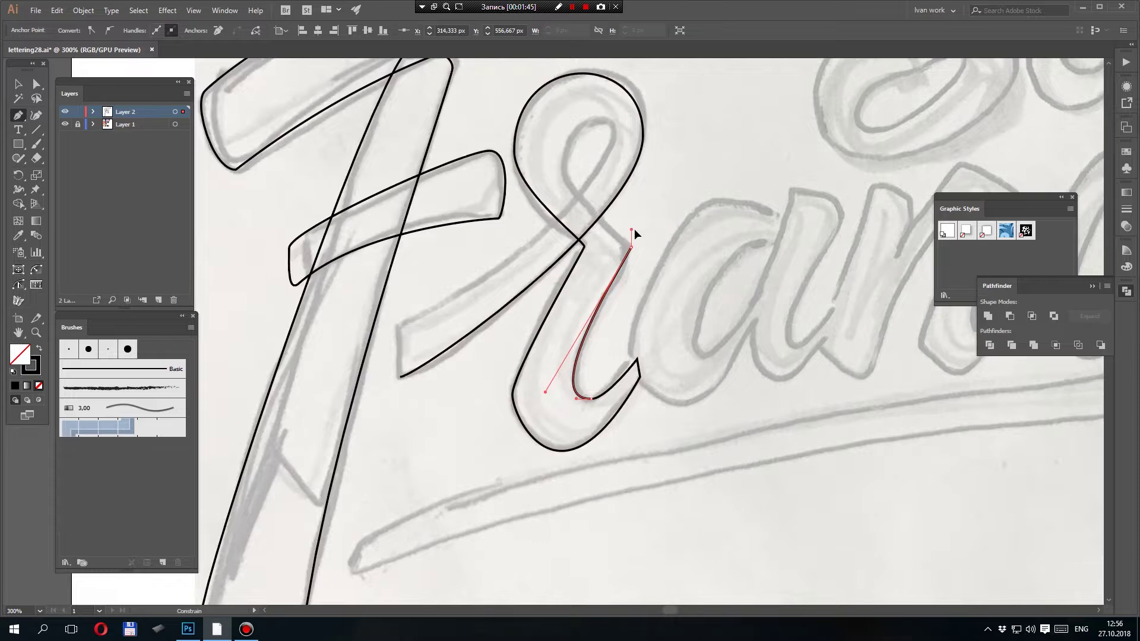
- Trace the r's inner loop and the upper edge of its entry stroke, closing and deselecting the outline
scroll(634, 230, up, 3)
drag(577, 254, 625, 249)
mouse_move(414, 419)
mouse_down()
mouse_move(377, 445)
mouse_move(320, 454)
mouse_move(297, 478)
mouse_move(383, 442)
mouse_up()
click(413, 469)
drag(408, 482, 424, 466)
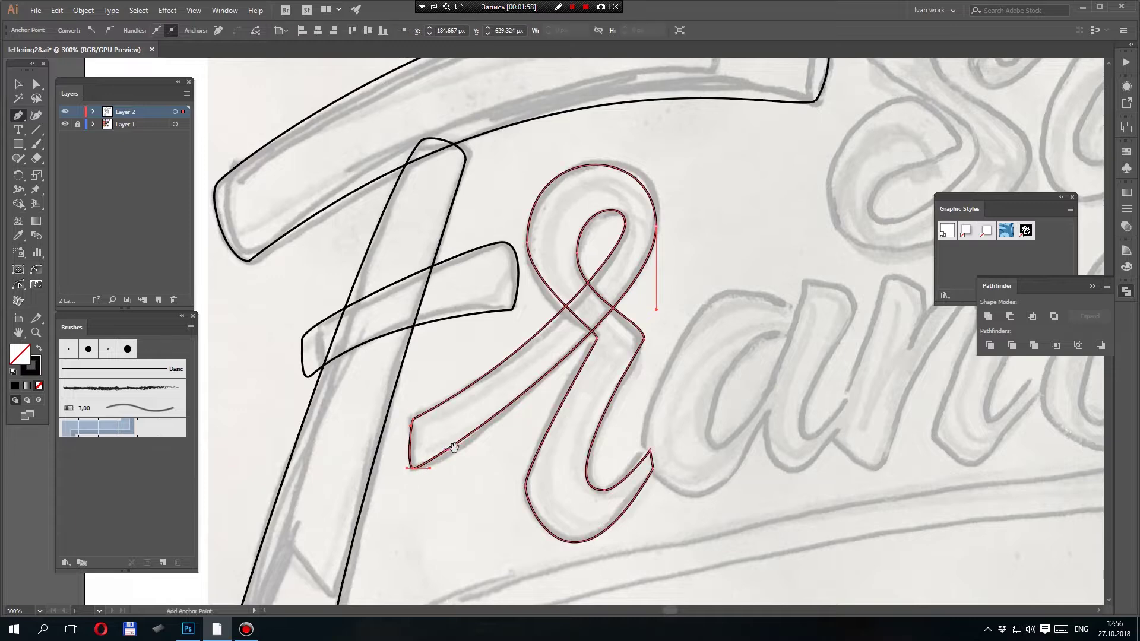
drag(476, 436, 420, 404)
ctrl+click(664, 356)
- Begin the outline of the a in Francisco with its top curve and the inner edge of the bowl
drag(665, 356, 632, 365)
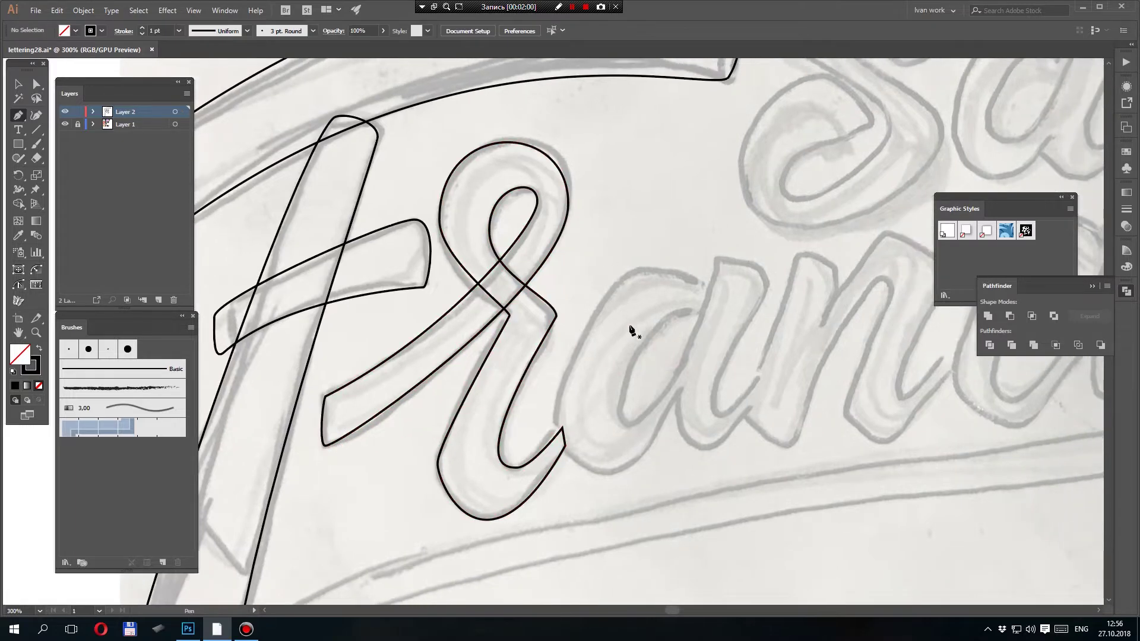
drag(637, 316, 576, 321)
drag(575, 273, 555, 411)
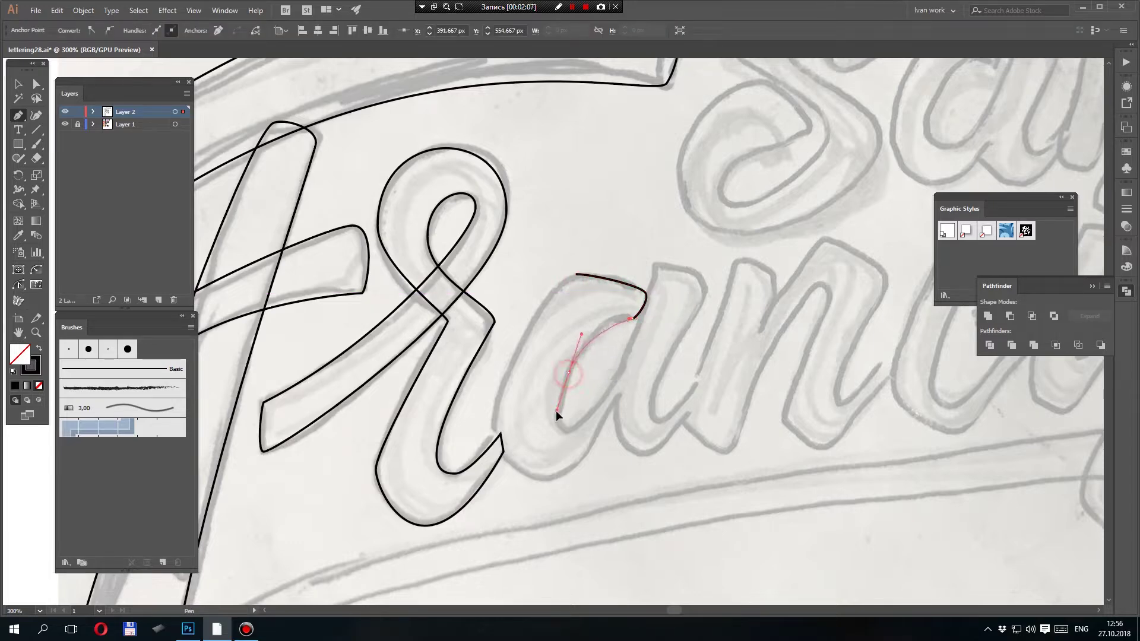
drag(622, 367, 650, 322)
- Continue the a outline around its right stem and exit stroke to the notch beside the bowl
click(657, 264)
drag(660, 261, 705, 307)
drag(656, 417, 684, 417)
click(724, 340)
click(723, 380)
drag(644, 455, 622, 454)
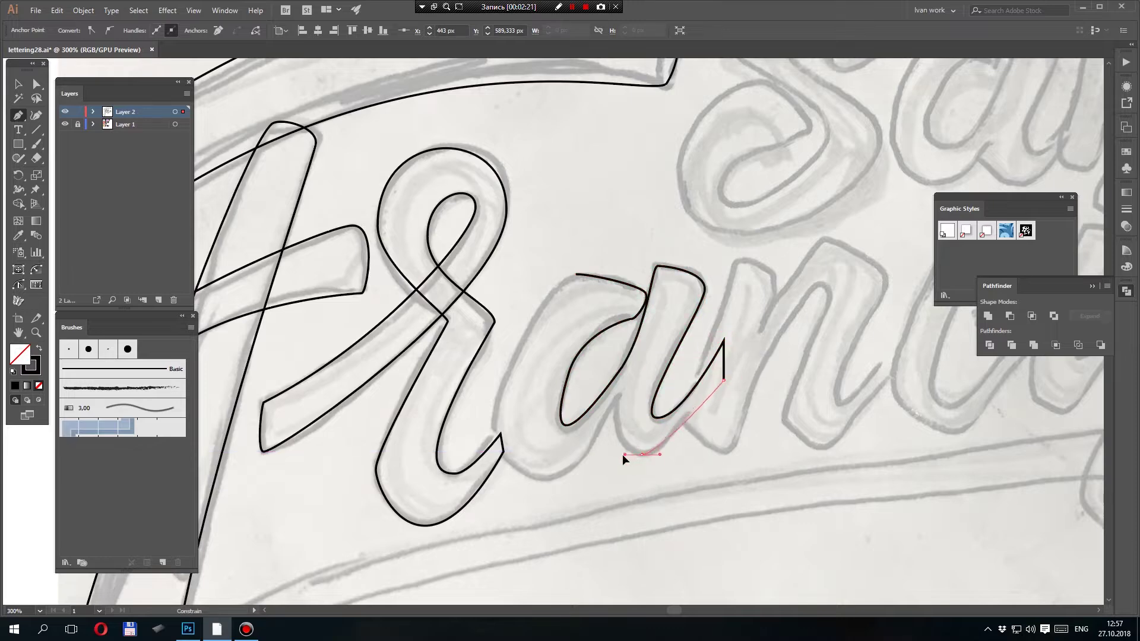
mouse_move(616, 399)
mouse_down()
mouse_move(619, 379)
mouse_move(618, 394)
mouse_up()
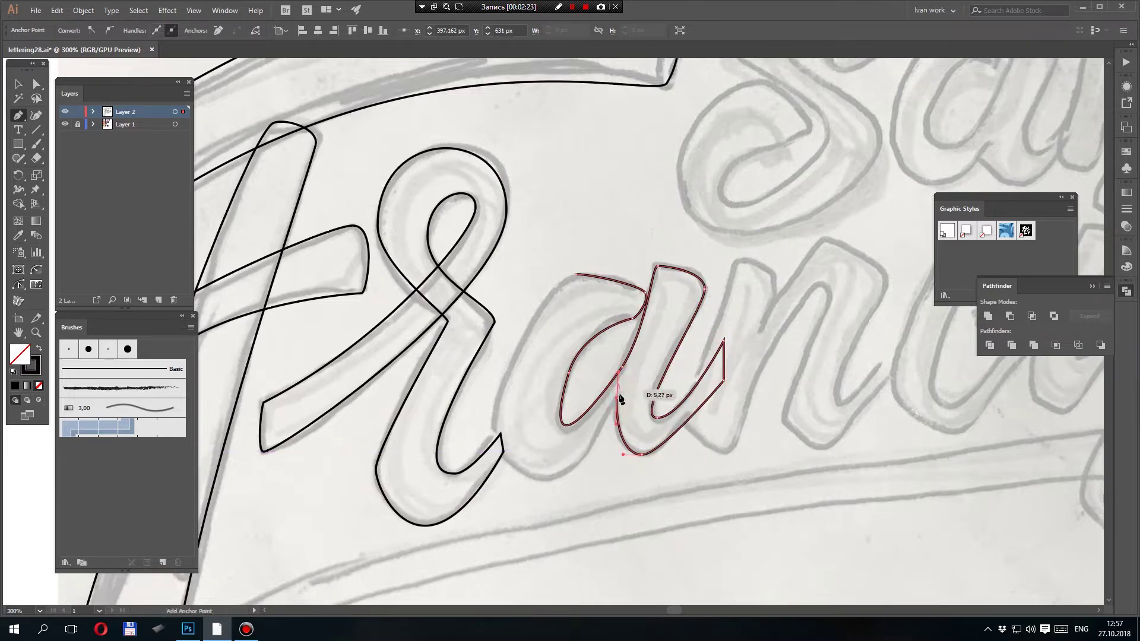
click(617, 399)
- Trace the outer bottom and left side of the a's bowl, closing the outline at the top
drag(543, 476, 497, 482)
drag(495, 419, 495, 407)
drag(574, 274, 614, 268)
- Refine the a's bowl by adjusting its left and top curve handles and shifting the top anchor 4 px right
key(a)
drag(494, 406, 493, 391)
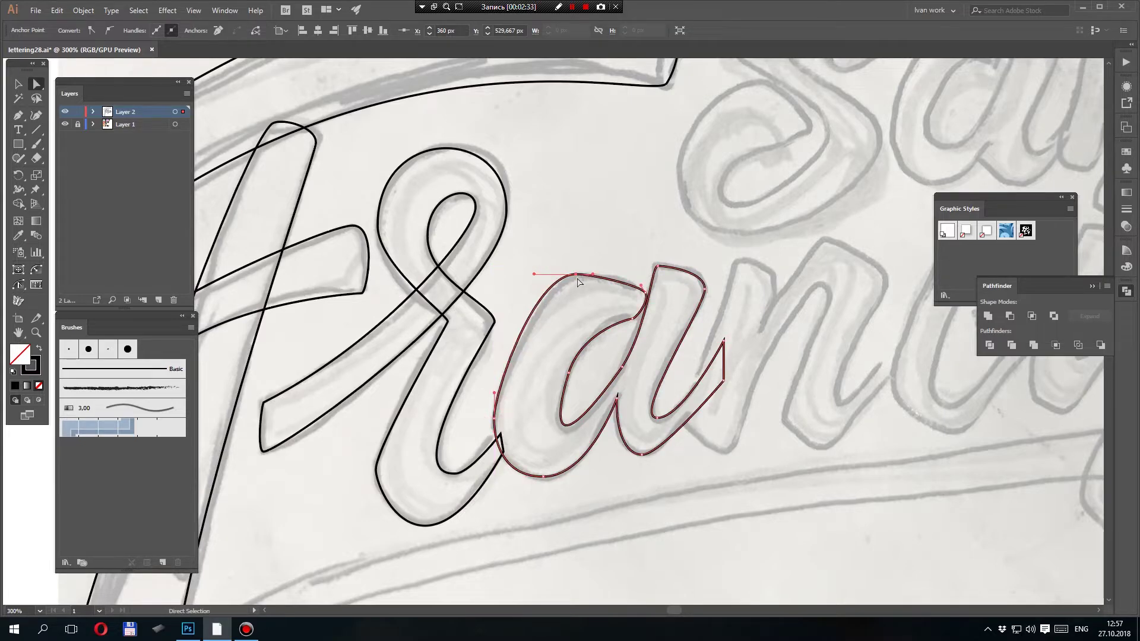
key(Right)
key(Right)
key(Right)
key(Right)
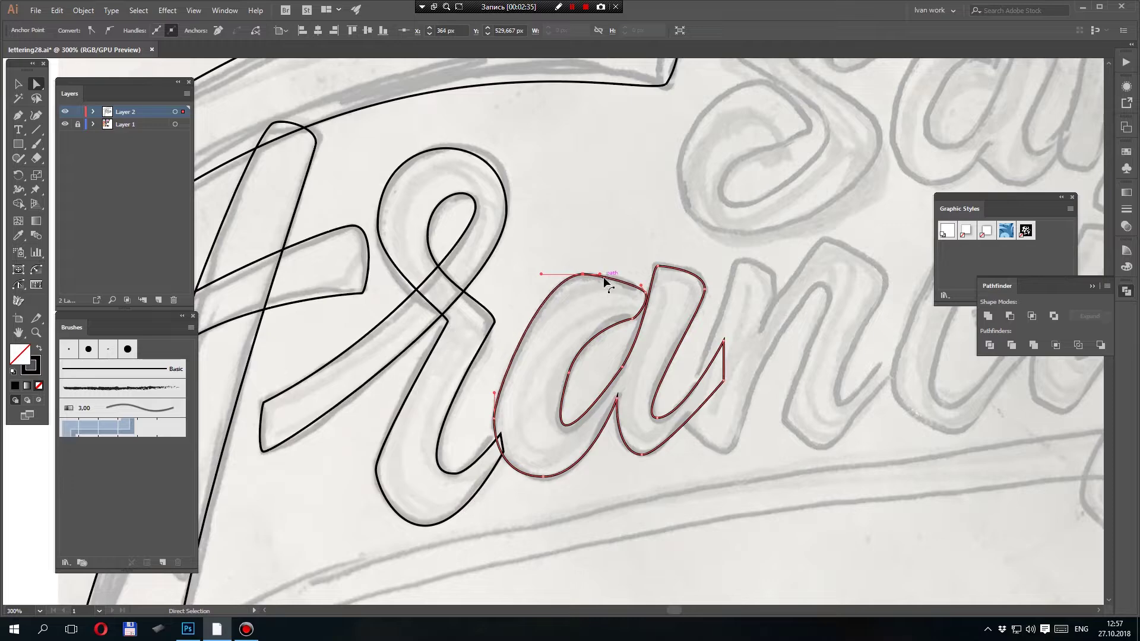
drag(601, 276, 619, 276)
click(613, 297)
- Begin the n outline from its first stem's top, over the arch, and down to the exit stroke's tip
drag(667, 310, 635, 310)
key(p)
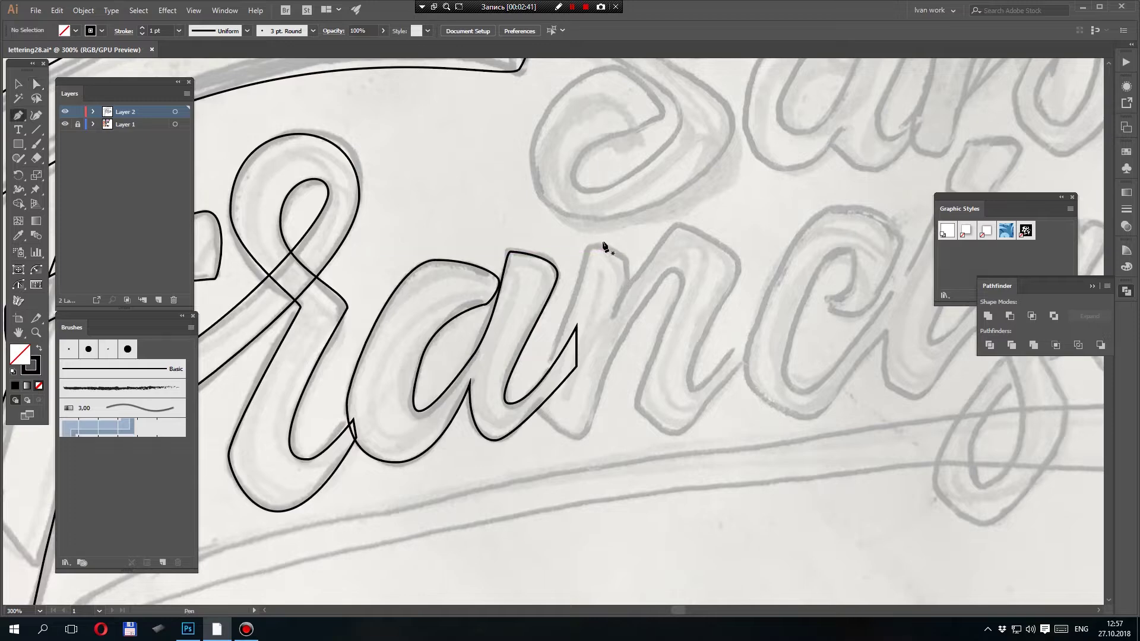
drag(600, 245, 601, 246)
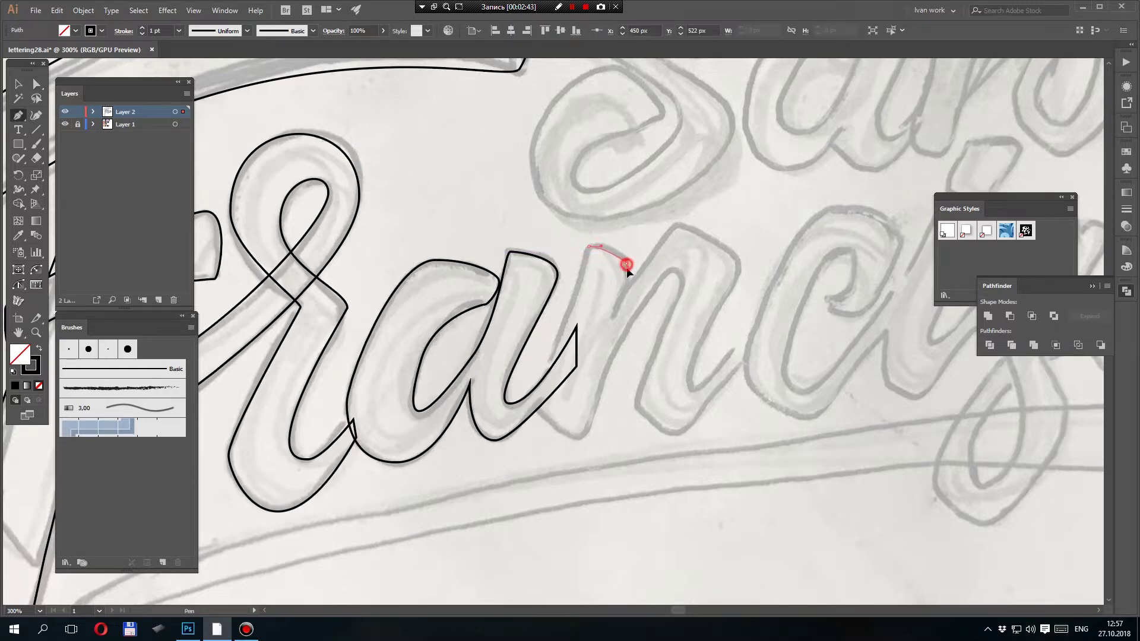
click(626, 287)
drag(677, 225, 689, 225)
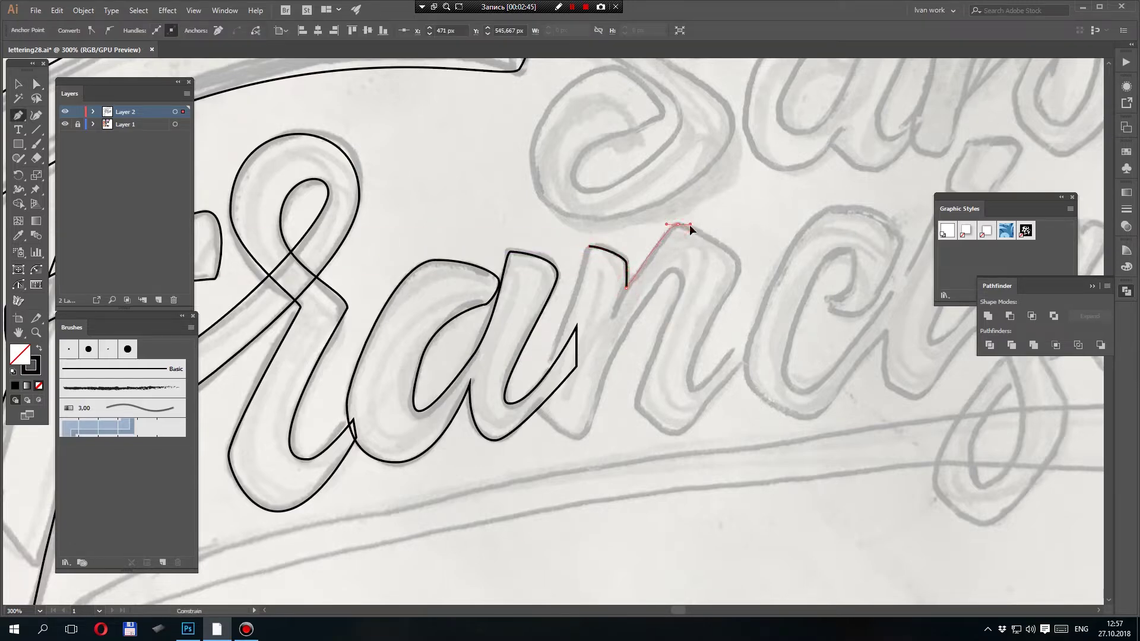
drag(738, 274, 739, 299)
drag(693, 389, 718, 389)
click(776, 292)
click(771, 340)
- Trace the n's lower curve, inner arch and first stem, closing the outline at its starting point
drag(678, 433, 638, 386)
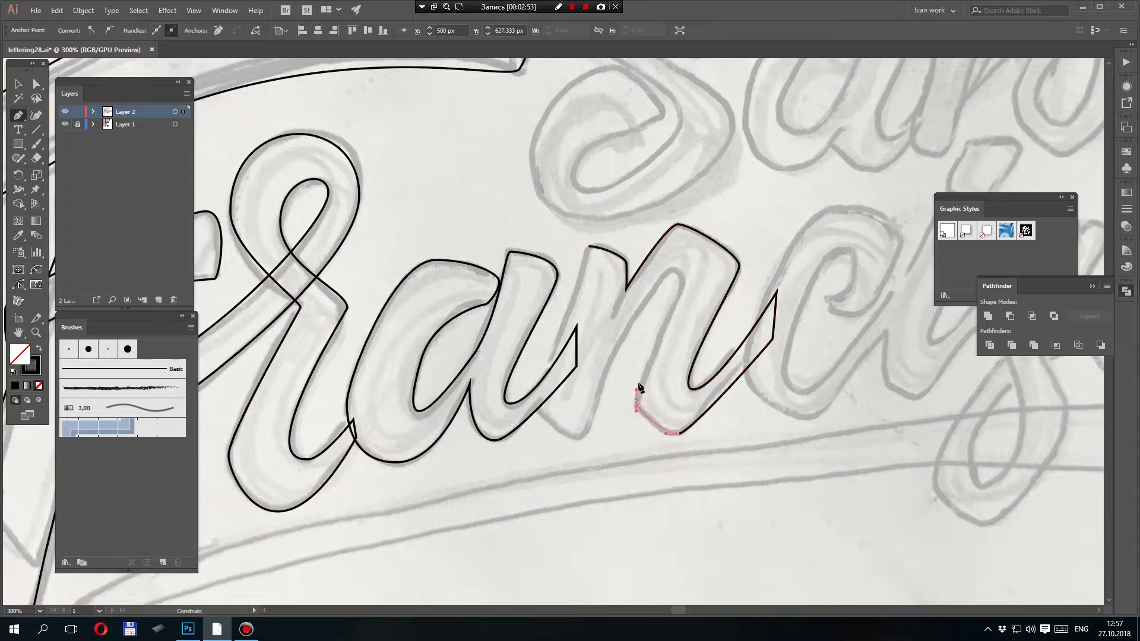
drag(672, 269, 642, 272)
drag(605, 381, 653, 310)
drag(628, 366, 616, 368)
drag(584, 331, 584, 319)
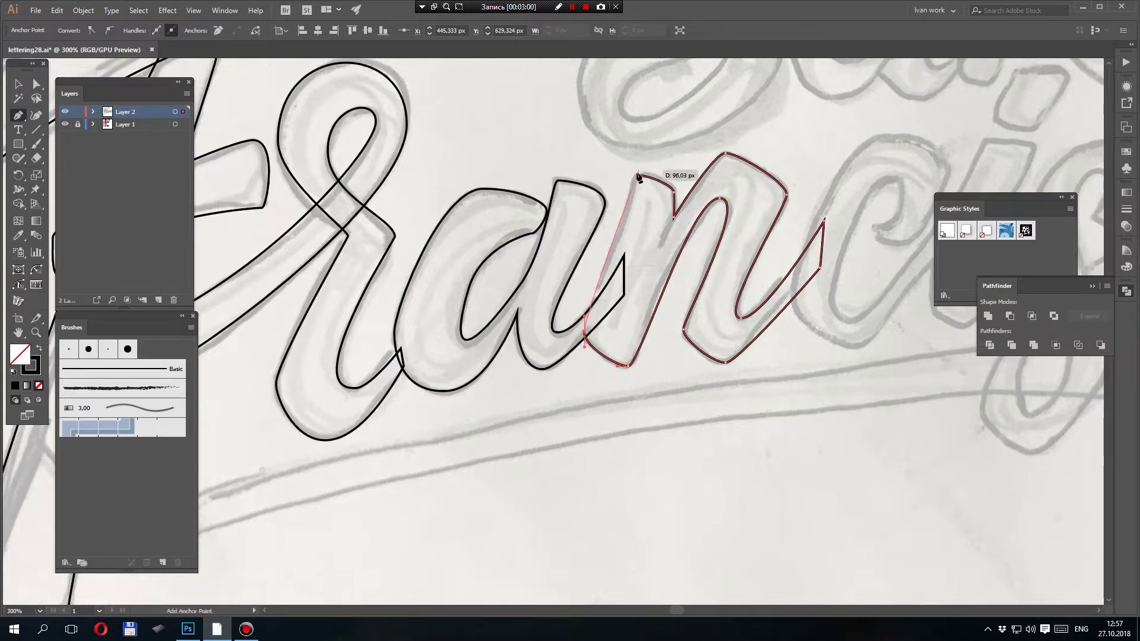
drag(636, 162, 636, 162)
- Begin the first c outline with its top curve, hooked terminal and inner edge down to the bottom
drag(685, 208, 498, 273)
mouse_move(671, 244)
mouse_down()
mouse_move(698, 244)
mouse_move(699, 198)
mouse_move(714, 197)
mouse_up()
drag(751, 233, 750, 252)
mouse_move(698, 306)
mouse_down()
mouse_move(673, 305)
mouse_move(686, 288)
mouse_up()
drag(701, 238, 676, 243)
key(ctrl+z)
drag(672, 292, 690, 257)
drag(653, 326, 656, 349)
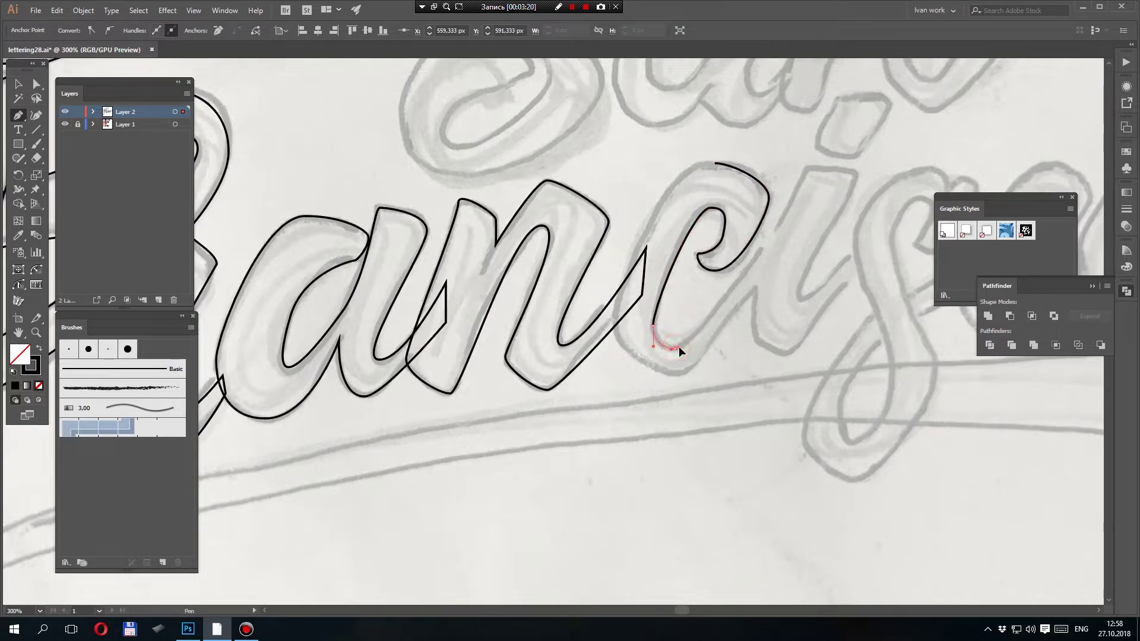
click(677, 348)
- Trace the first c's exit stroke and outer back, closing the outline at the top
click(783, 222)
click(785, 251)
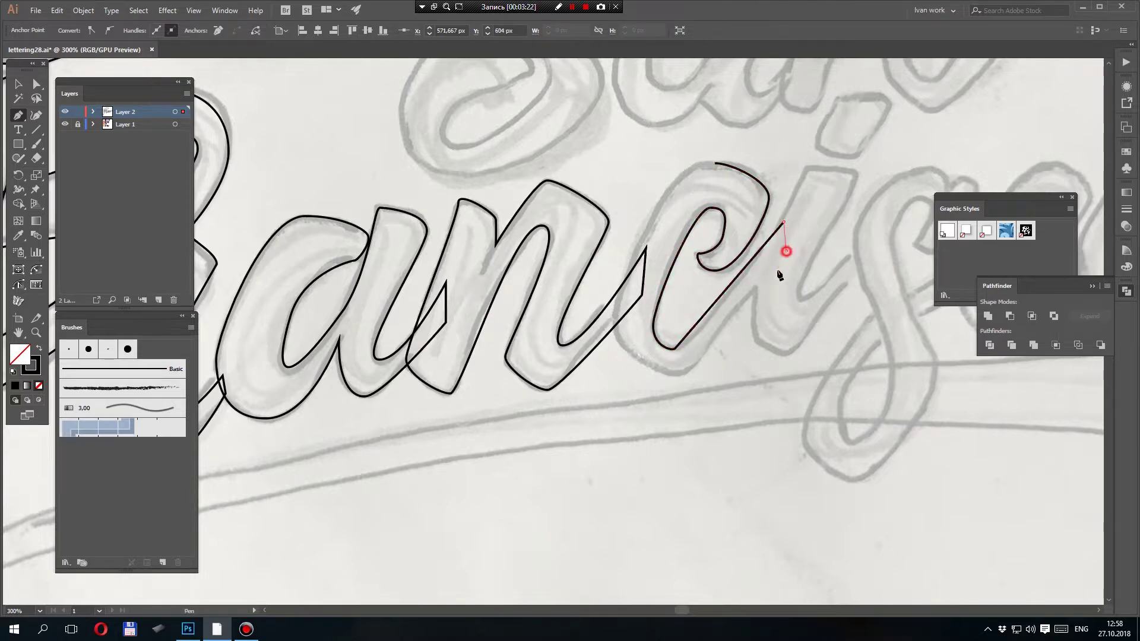
click(676, 374)
ctrl+click(665, 377)
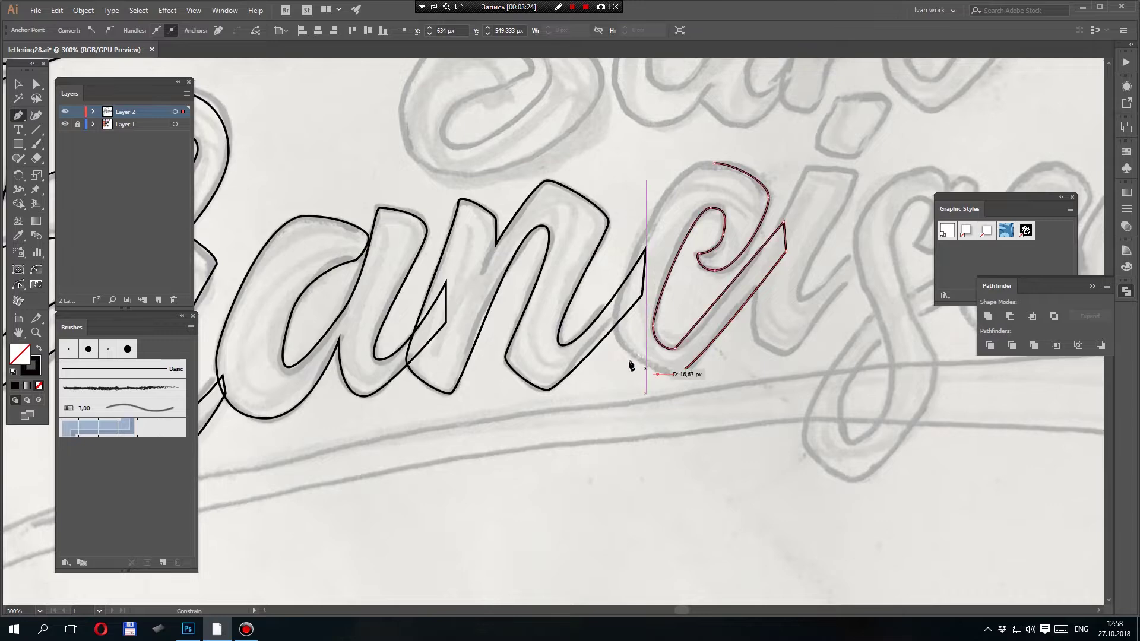
drag(613, 319, 614, 288)
drag(715, 164, 761, 164)
- Duplicate the finished c outline and fit the copy over the second c of Francisco
drag(899, 187, 702, 172)
key(v)
drag(626, 290, 487, 325)
key(a)
mouse_move(400, 354)
mouse_down()
mouse_move(416, 349)
mouse_move(429, 371)
mouse_move(643, 326)
mouse_move(740, 338)
mouse_move(757, 316)
mouse_up()
click(443, 346)
key(v)
drag(801, 171, 789, 190)
drag(791, 150, 852, 158)
click(820, 137)
- Trace the body of the i between the first c and the s as a closed Pen outline
drag(633, 220, 665, 220)
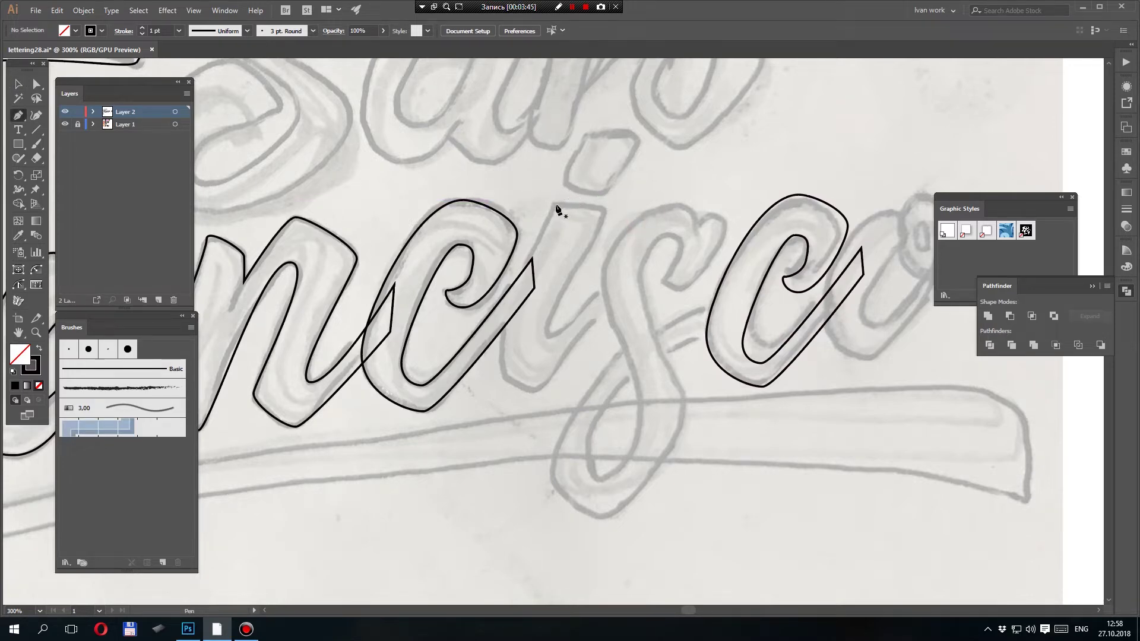
drag(564, 205, 588, 245)
drag(549, 335, 552, 335)
click(616, 276)
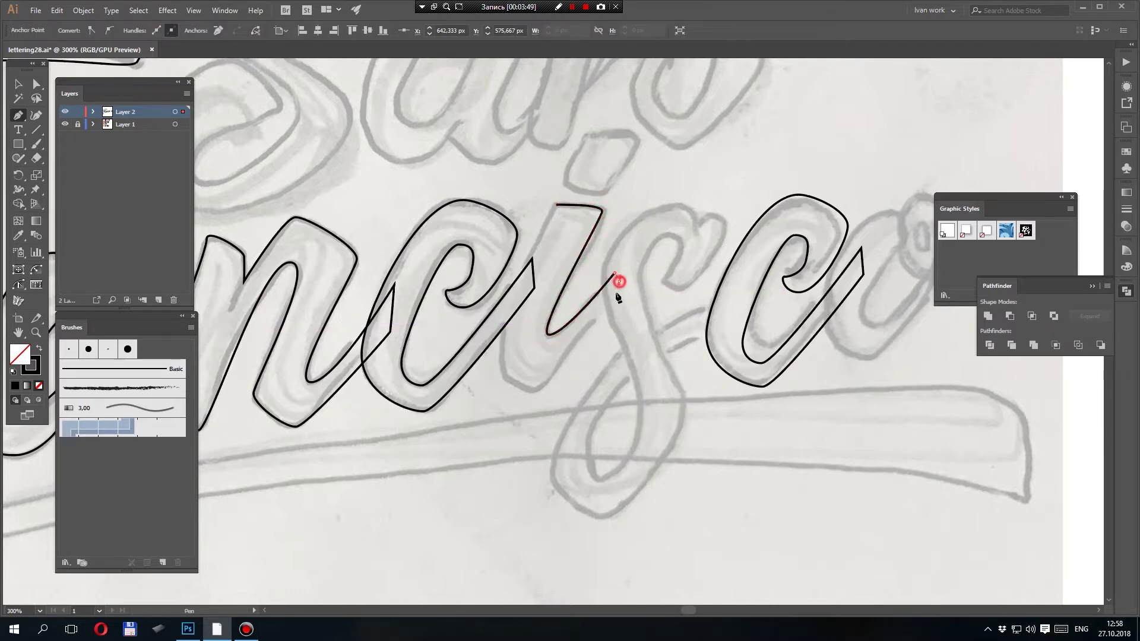
drag(534, 391, 501, 366)
click(501, 367)
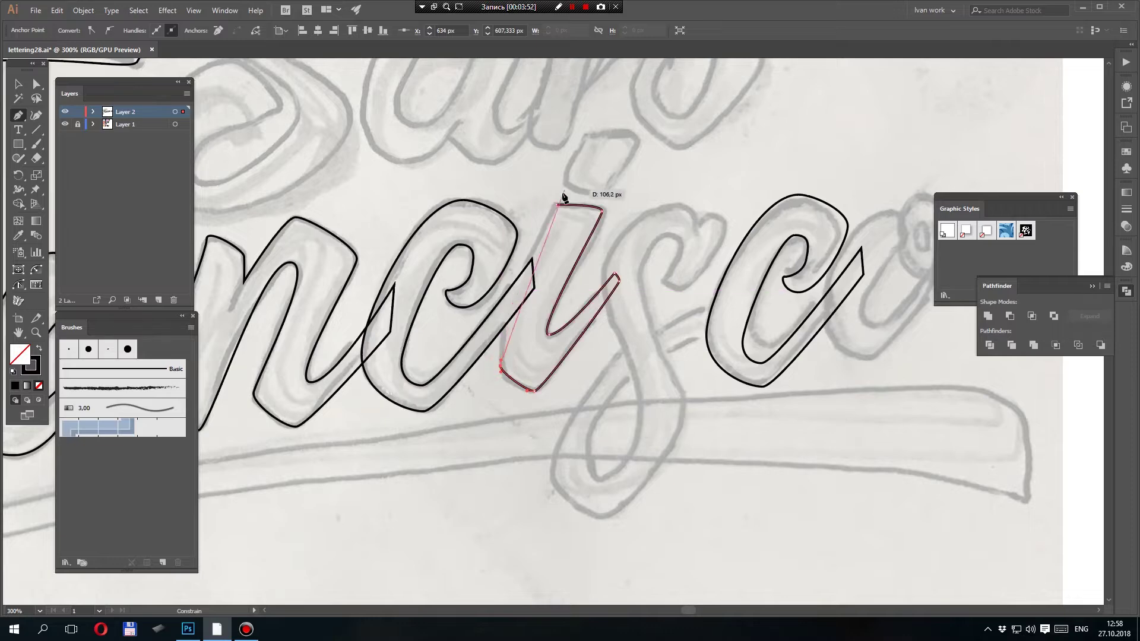
click(505, 307)
click(562, 202)
scroll(606, 188, up, 2)
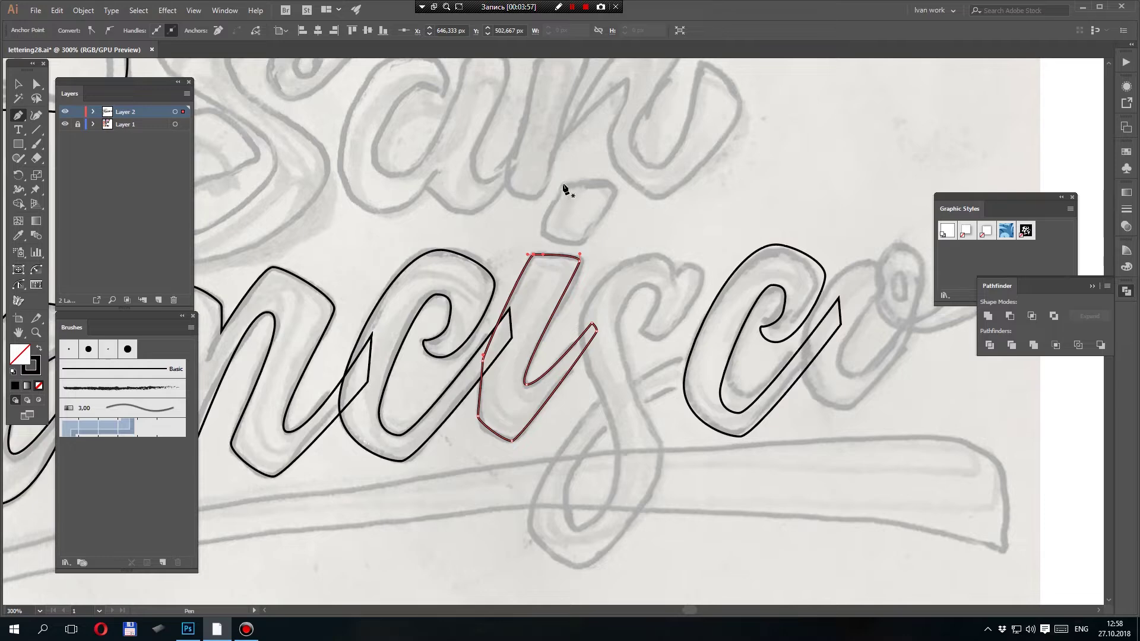
- Trace the slanted dot of the i in Francisco as a closed Pen outline
click(542, 237)
click(542, 221)
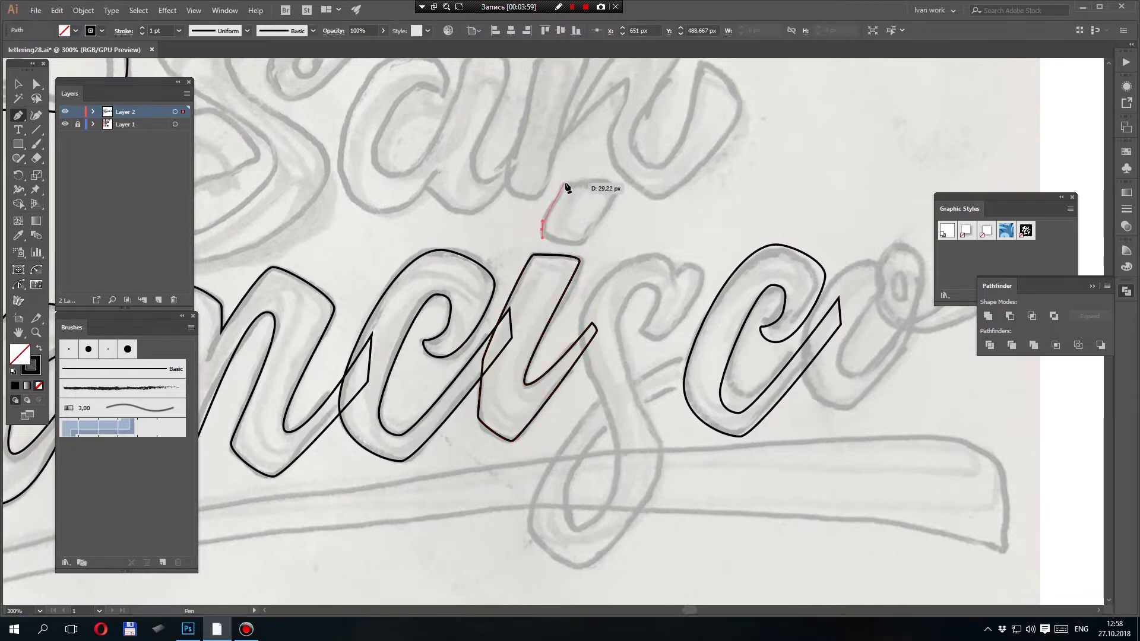
drag(571, 186, 615, 200)
drag(572, 246, 542, 221)
- Begin the s outline of Francisco with its top curve, hooked terminal and inner edge down the spine to the descender
drag(630, 235, 550, 257)
ctrl+click(611, 204)
click(604, 232)
drag(566, 314, 558, 270)
mouse_move(586, 342)
mouse_down()
mouse_move(588, 325)
mouse_move(586, 360)
mouse_up()
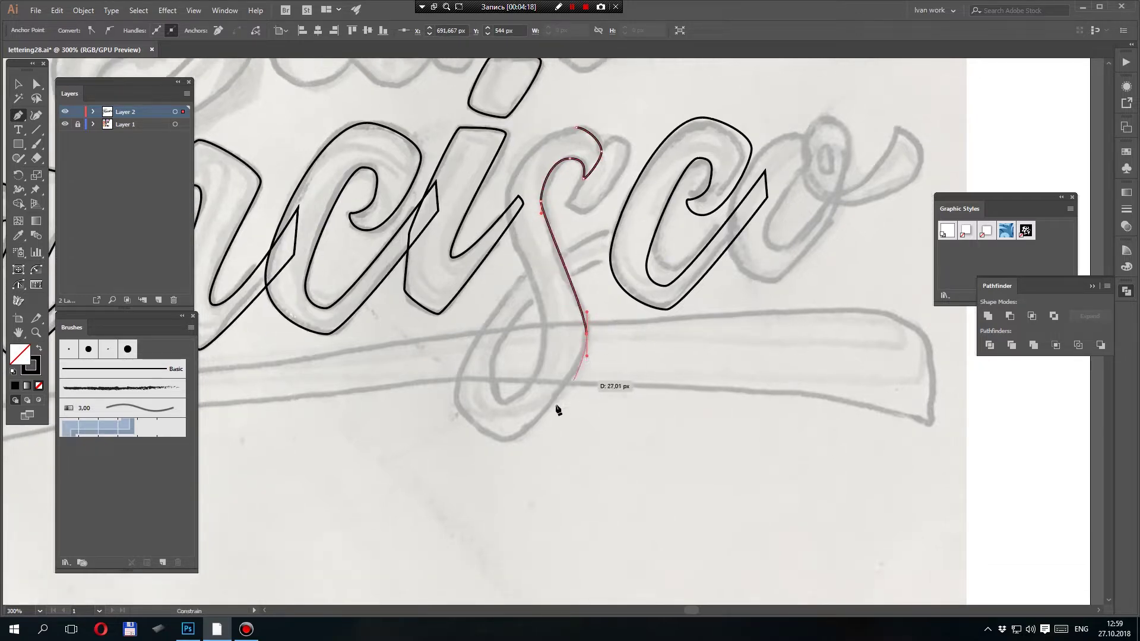
- Trace the outer bottom and back of the s's descender loop and the end of its exit stroke
drag(505, 440, 478, 444)
click(454, 387)
drag(455, 369, 455, 368)
drag(491, 331, 473, 377)
mouse_move(615, 271)
mouse_down()
mouse_move(739, 249)
mouse_move(621, 271)
mouse_up()
click(605, 304)
- Trace the inside of the s's descender loop and its upper outer back, closing the outline at the top
mouse_move(474, 420)
mouse_down()
mouse_move(450, 521)
mouse_move(467, 455)
mouse_up()
drag(523, 399, 533, 340)
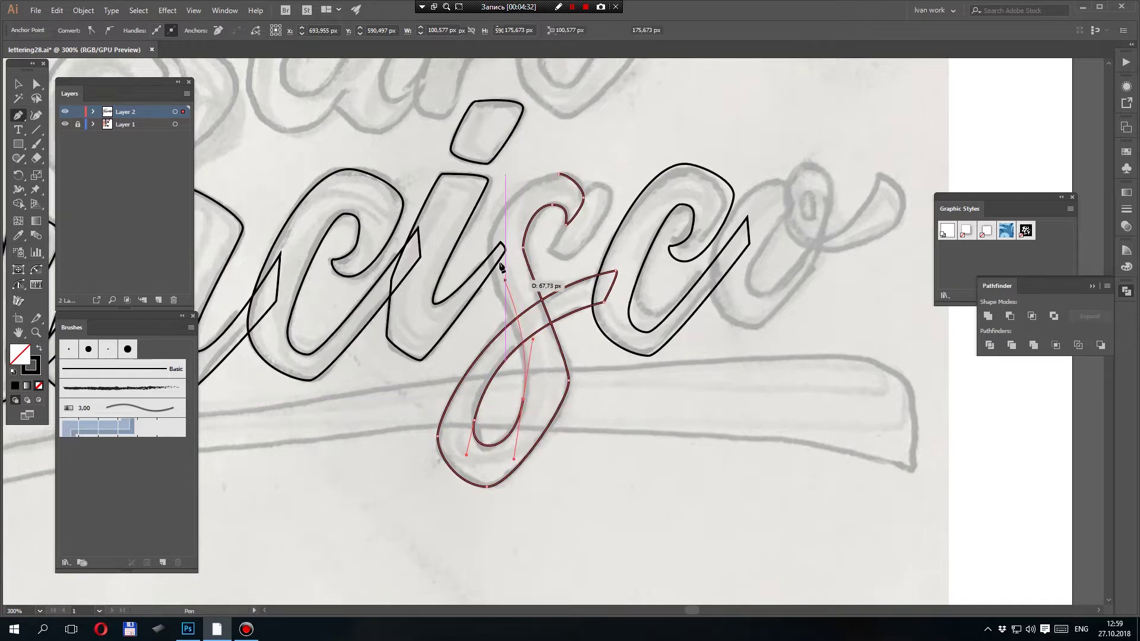
drag(487, 247, 490, 221)
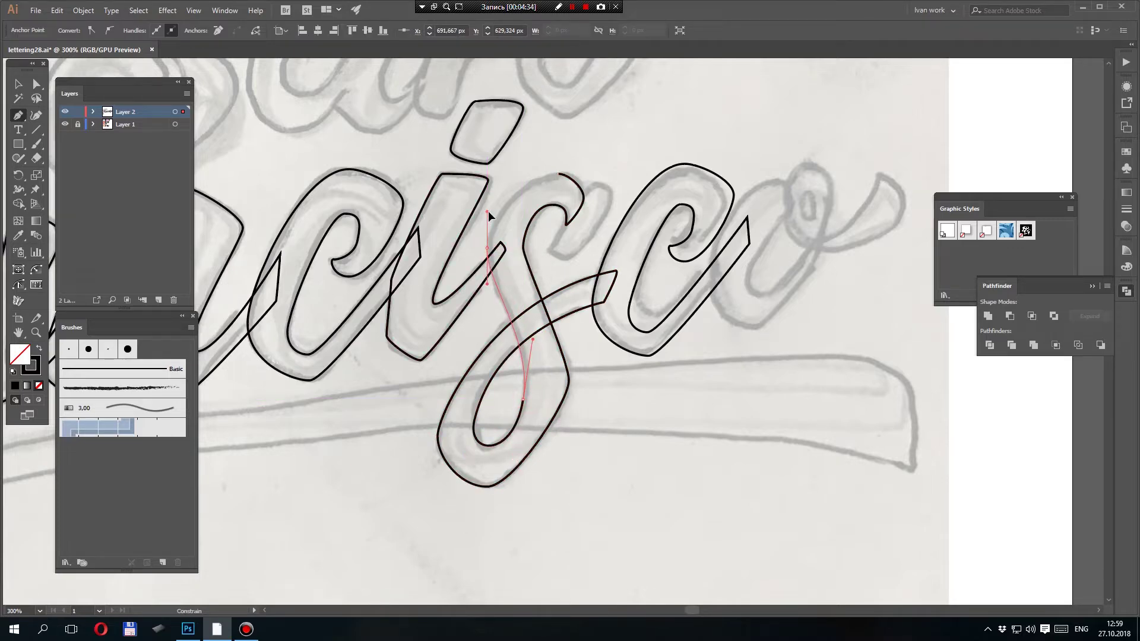
drag(490, 216, 490, 212)
drag(558, 174, 587, 179)
- Refine the curve handles and side anchor of the s's descender with Direct Selection to match the sketch
scroll(570, 518, up, 1)
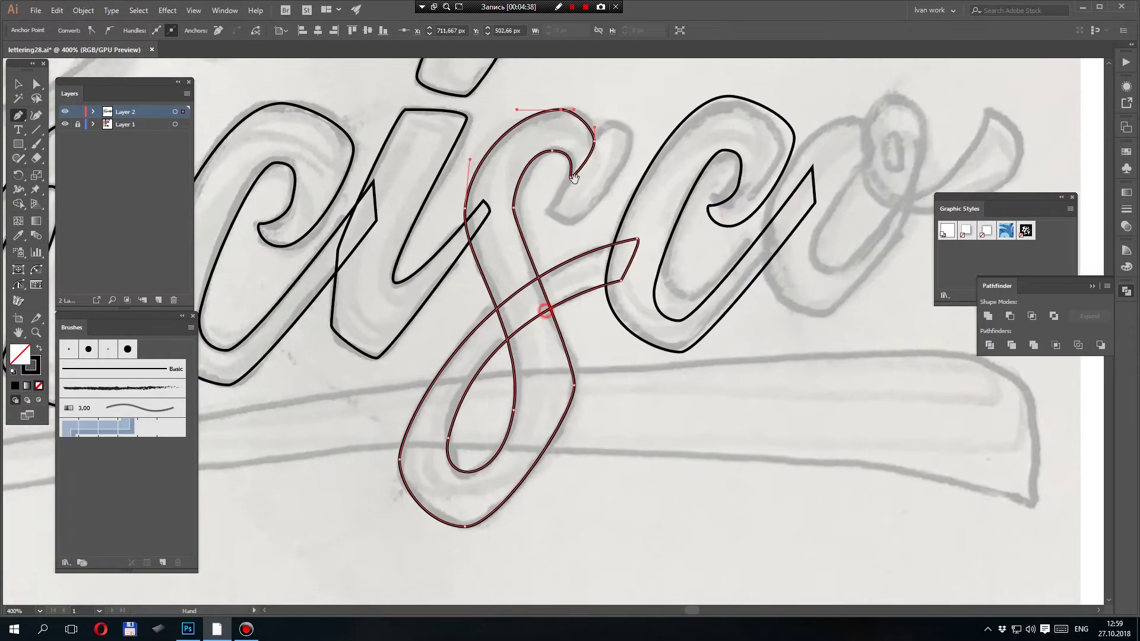
key(a)
drag(450, 467, 514, 477)
drag(568, 365, 571, 387)
drag(568, 336, 572, 324)
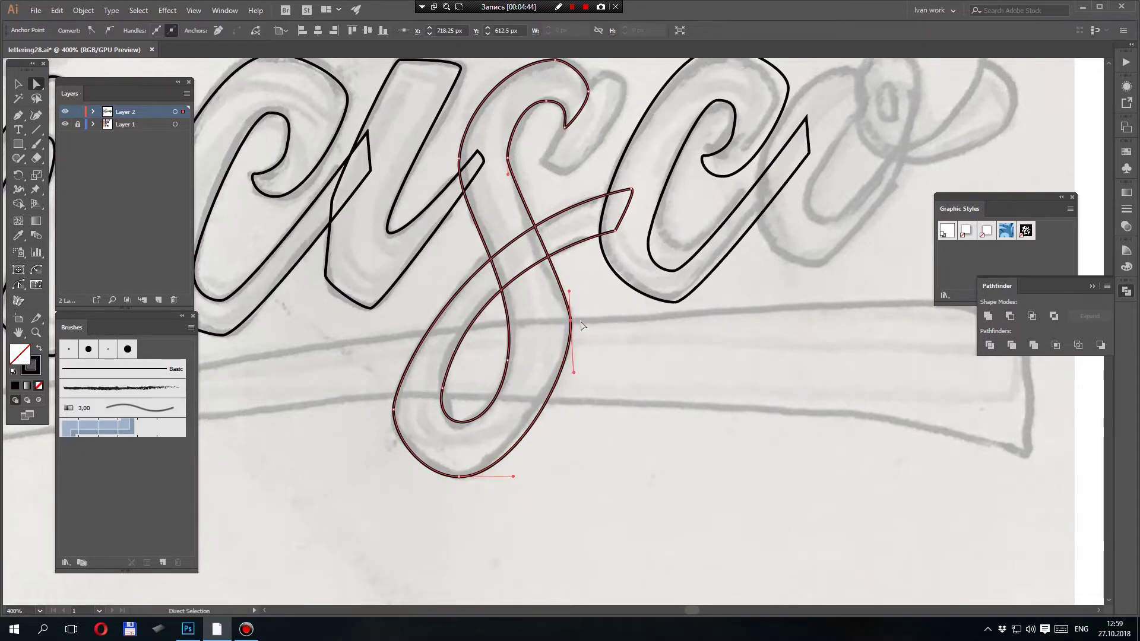
- Trace the short flag stroke beside the s's upper terminal as a separate closed Pen outline
scroll(578, 318, up, 3)
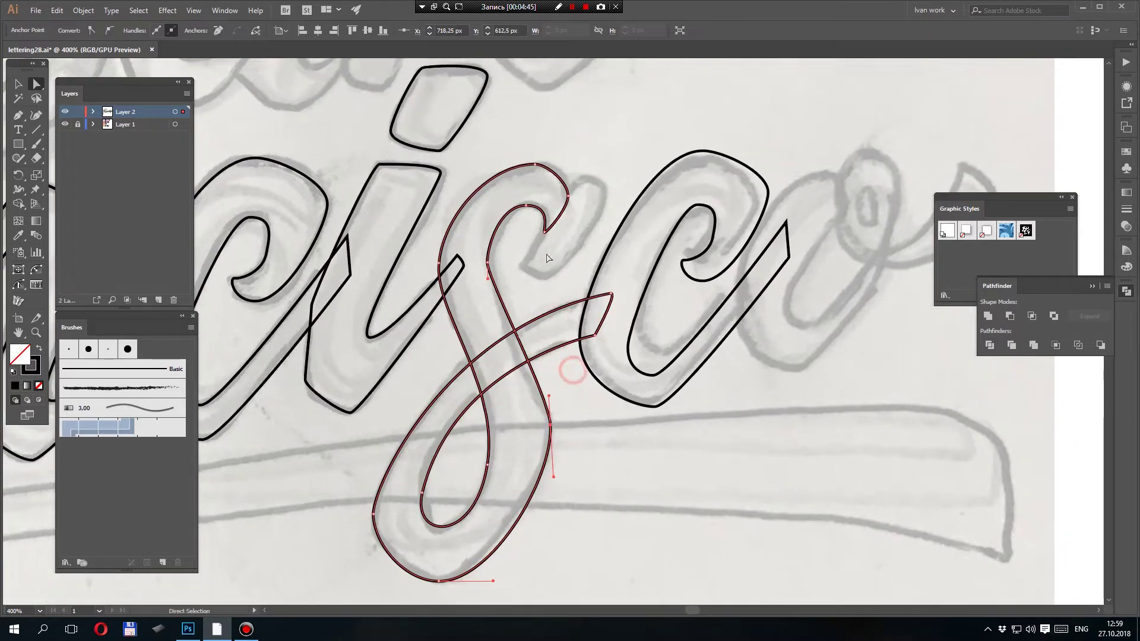
click(575, 230)
click(540, 209)
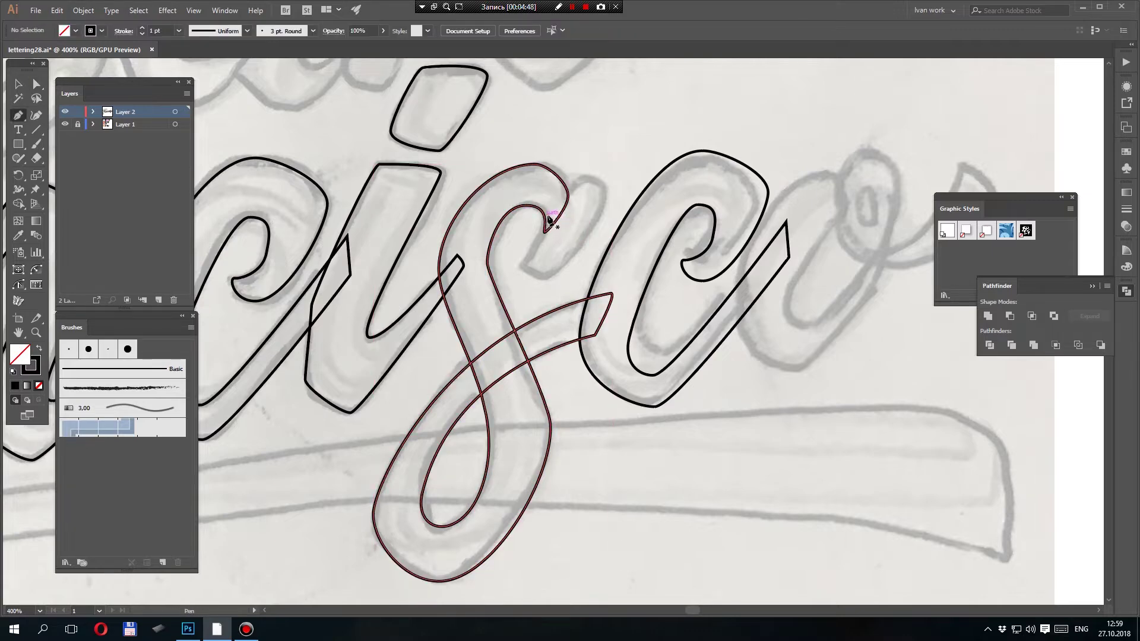
click(521, 268)
drag(554, 274, 565, 264)
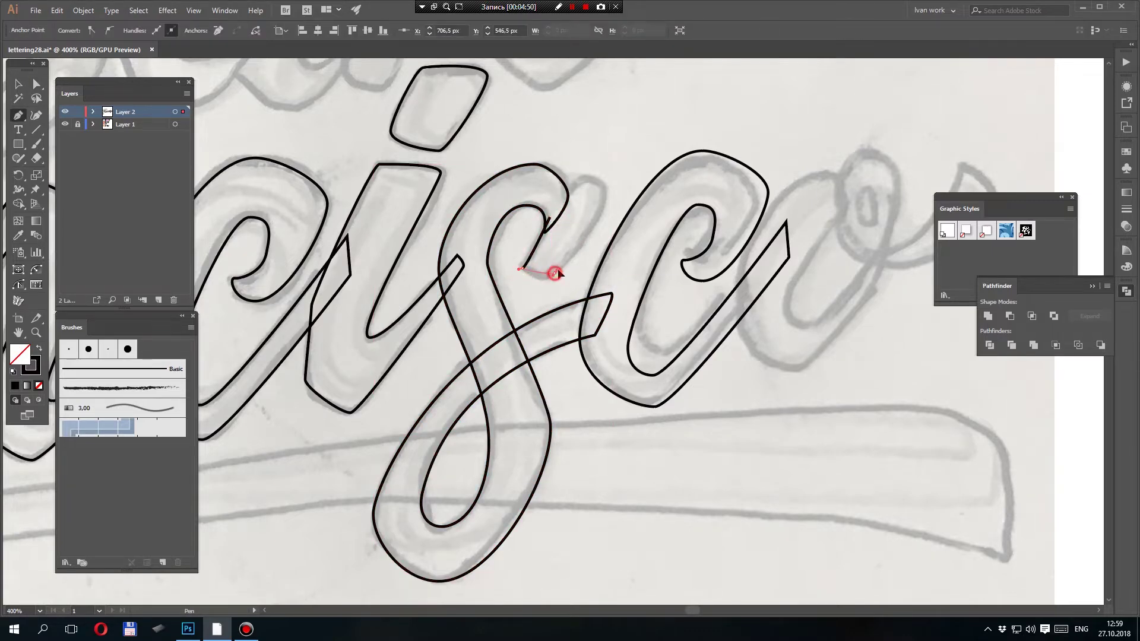
drag(604, 190, 548, 223)
click(547, 223)
- Begin the final o outline with its top curve, inner bowl and the inside of its small upper loop
drag(688, 236, 594, 207)
ctrl+click(679, 216)
drag(617, 158, 647, 211)
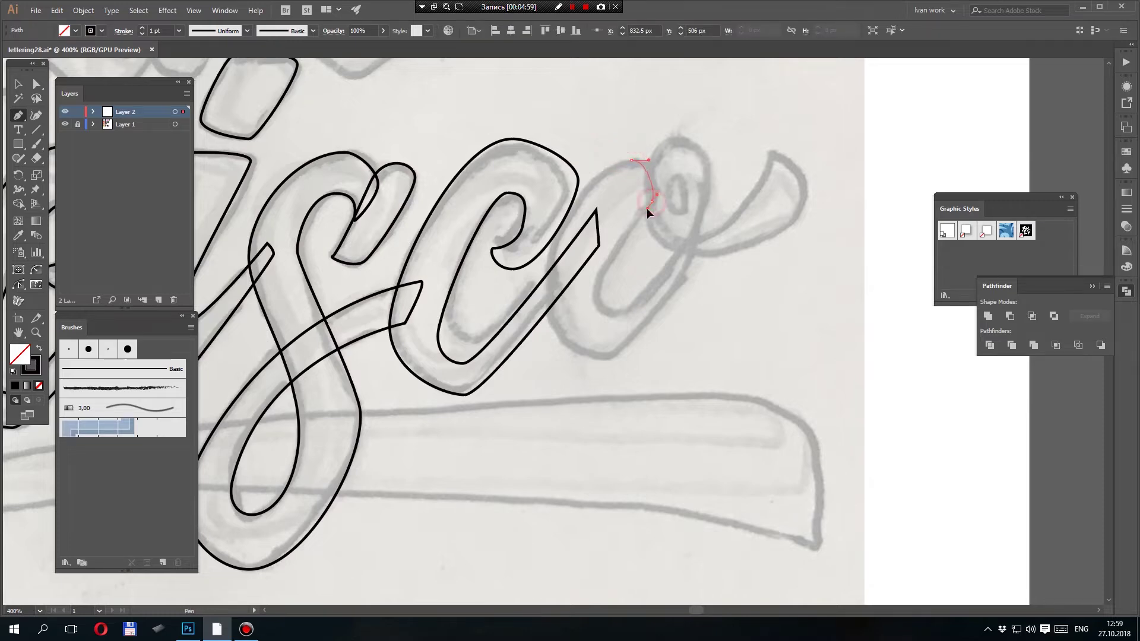
drag(600, 294, 601, 329)
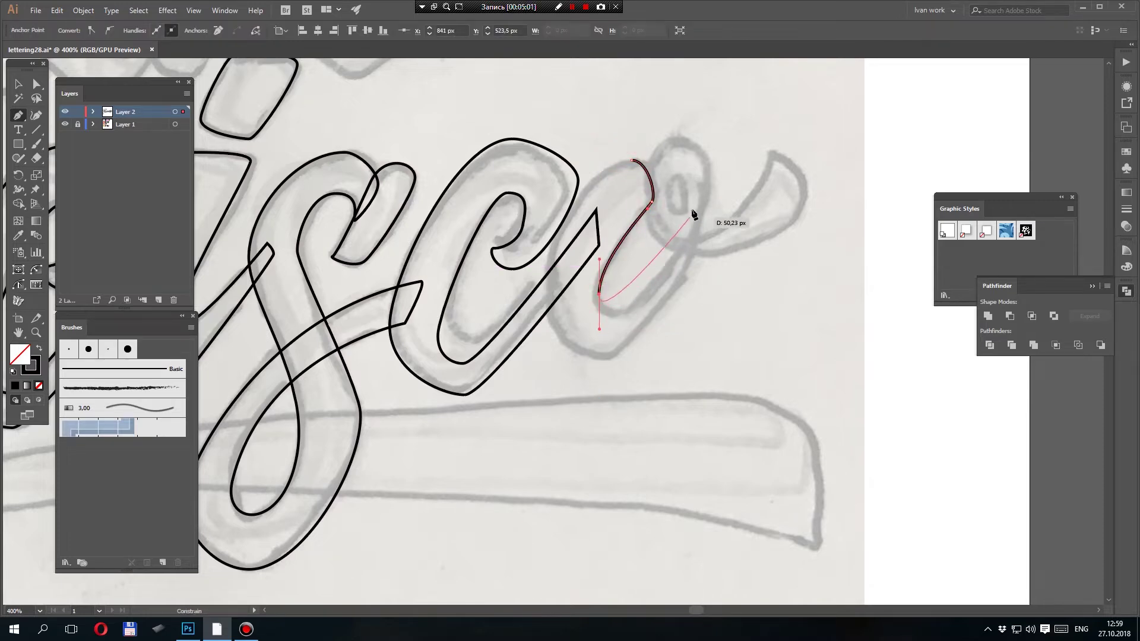
drag(690, 209, 700, 148)
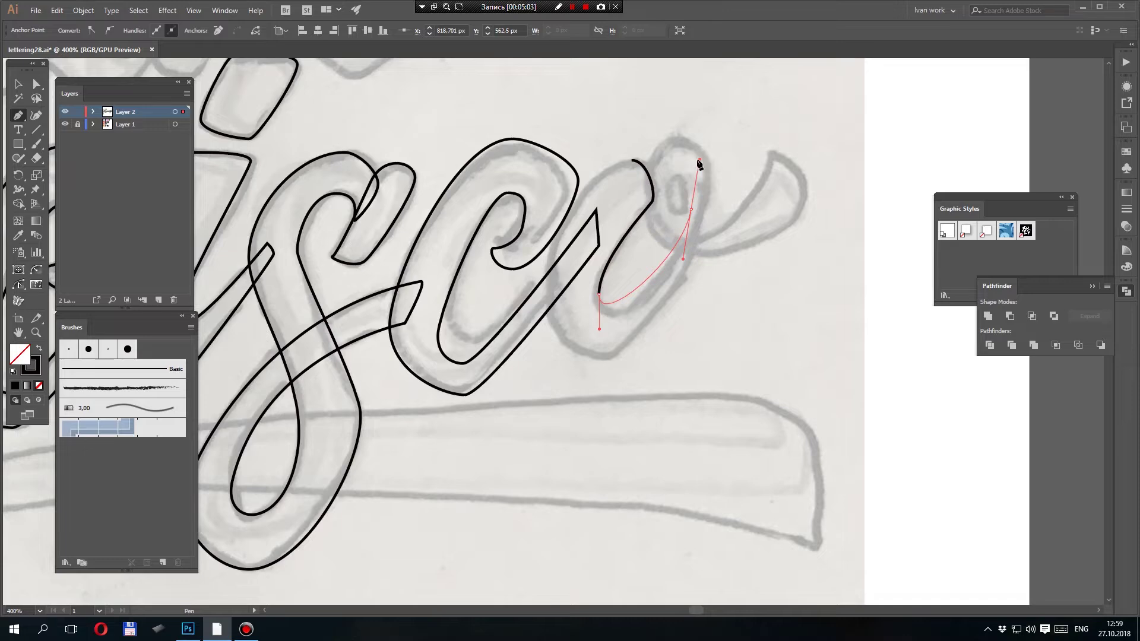
drag(669, 196, 669, 217)
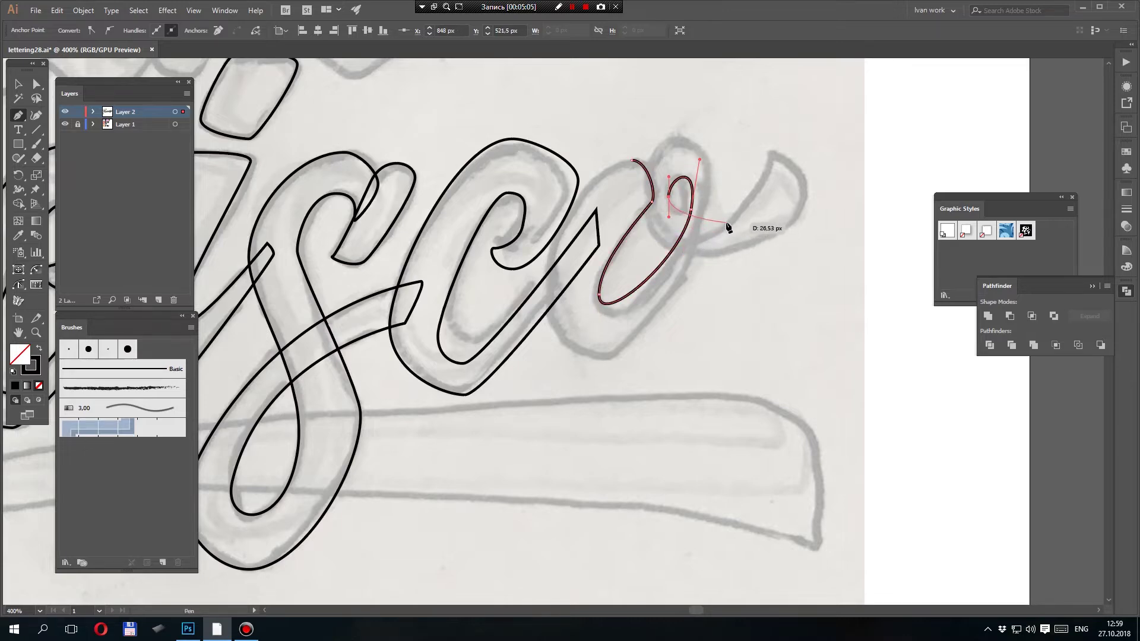
- Trace the o's exit tail from the upper loop around its flared tip and back along its lower edge
click(700, 240)
drag(772, 155, 776, 138)
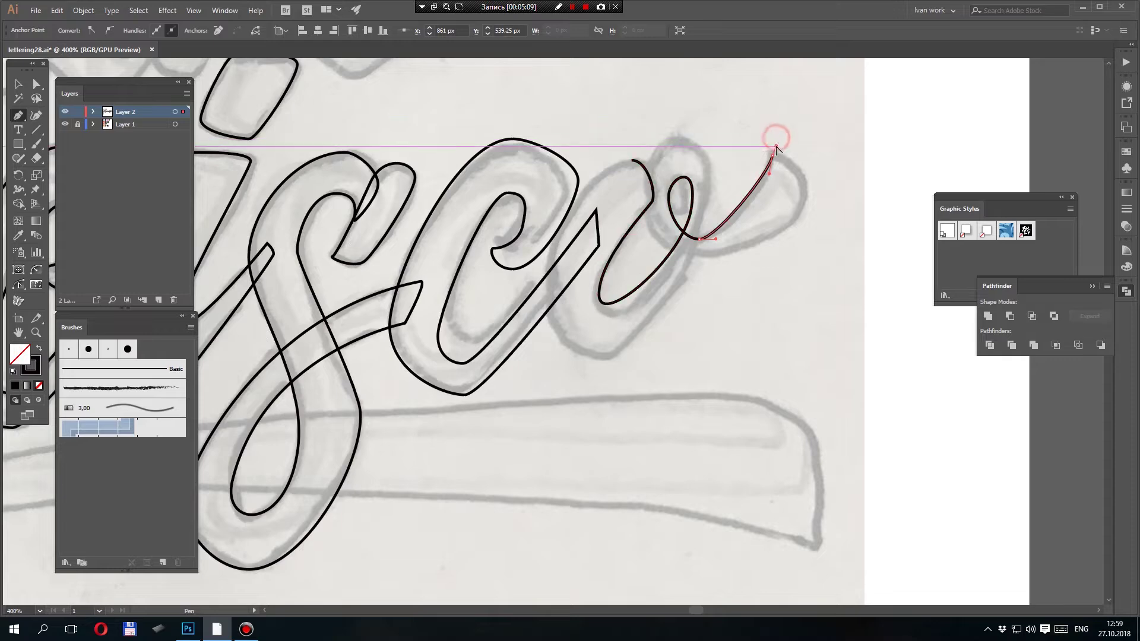
drag(806, 191, 805, 214)
drag(703, 257, 664, 261)
- Trace the outside of the o's upper loop and bowl, closing the outline at the top
drag(646, 189, 710, 228)
drag(604, 359, 565, 358)
drag(546, 264, 551, 217)
drag(632, 160, 656, 165)
- Nudge the finished o outline slightly away from the neighbouring c
key(v)
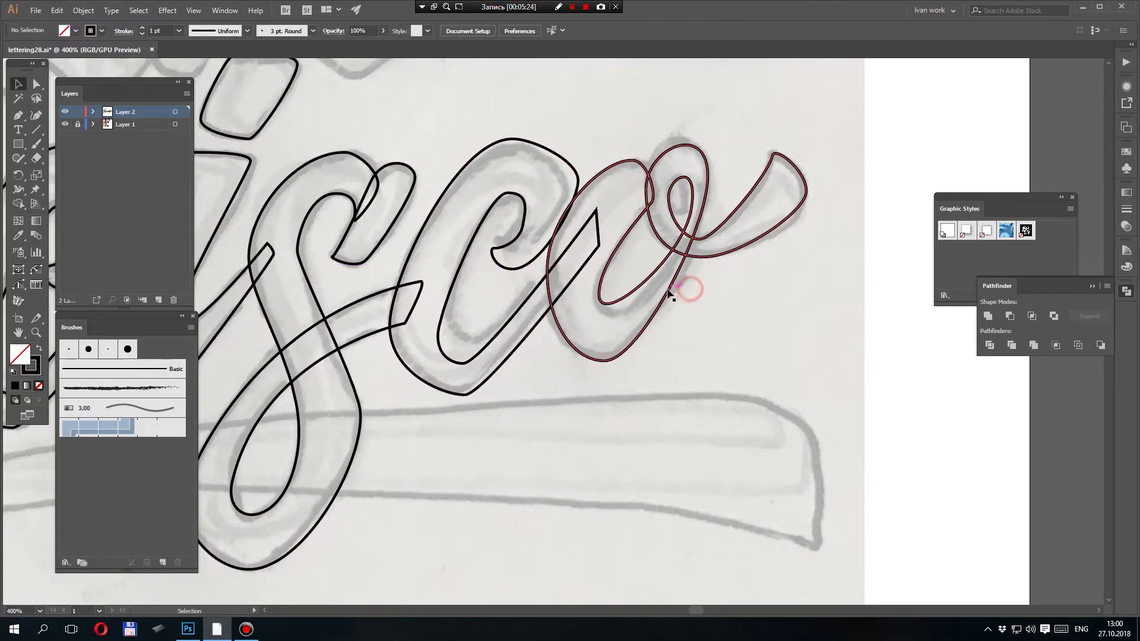
click(681, 297)
key(Right)
click(651, 385)
- Reshape the o's inner bowl by adjusting its anchors and curve handles with Direct Selection
key(a)
drag(649, 385, 670, 344)
drag(615, 295, 604, 233)
drag(698, 259, 701, 210)
click(646, 279)
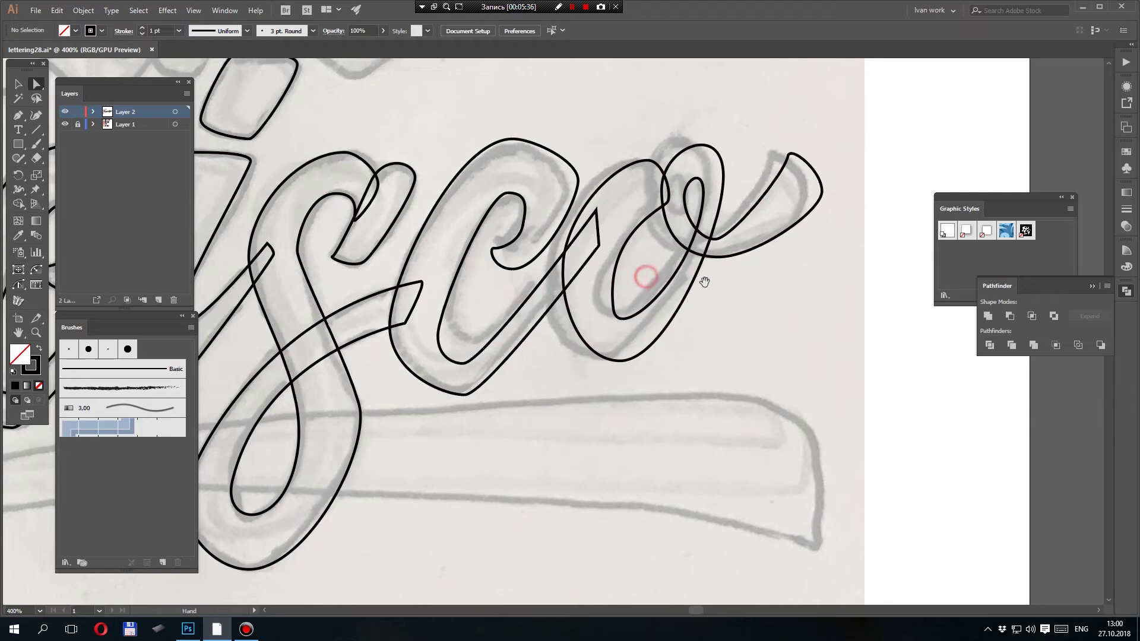
- Refine the outer curves of the o along its upper loop, bottom and back edge
drag(717, 286, 705, 281)
click(707, 232)
drag(719, 233, 755, 274)
click(772, 252)
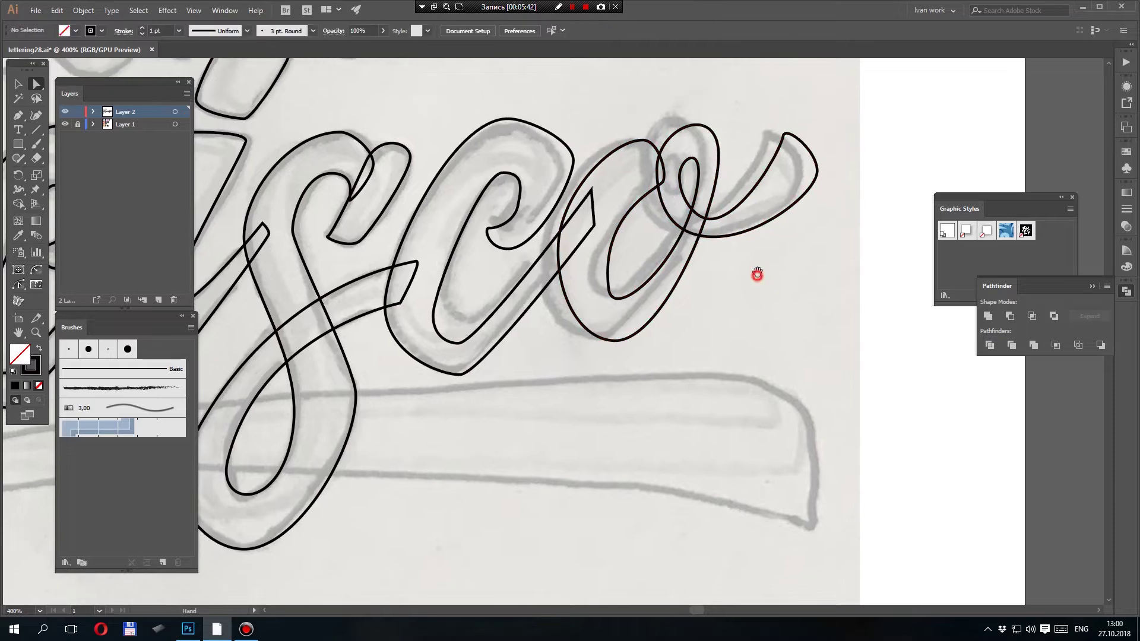
drag(704, 304, 711, 294)
drag(596, 328, 574, 340)
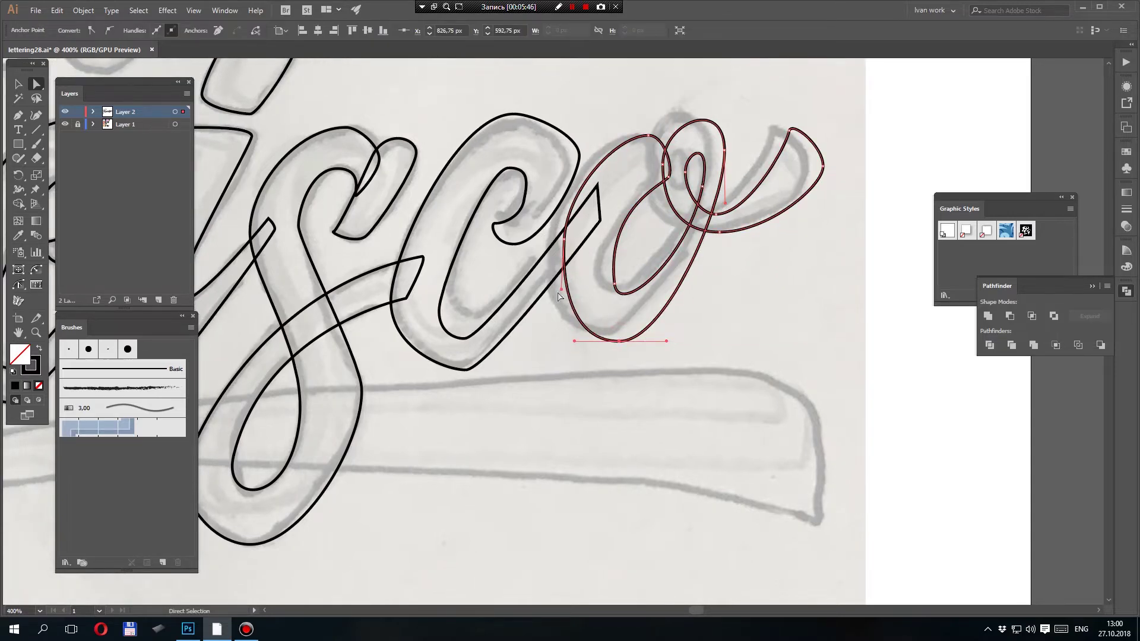
click(563, 240)
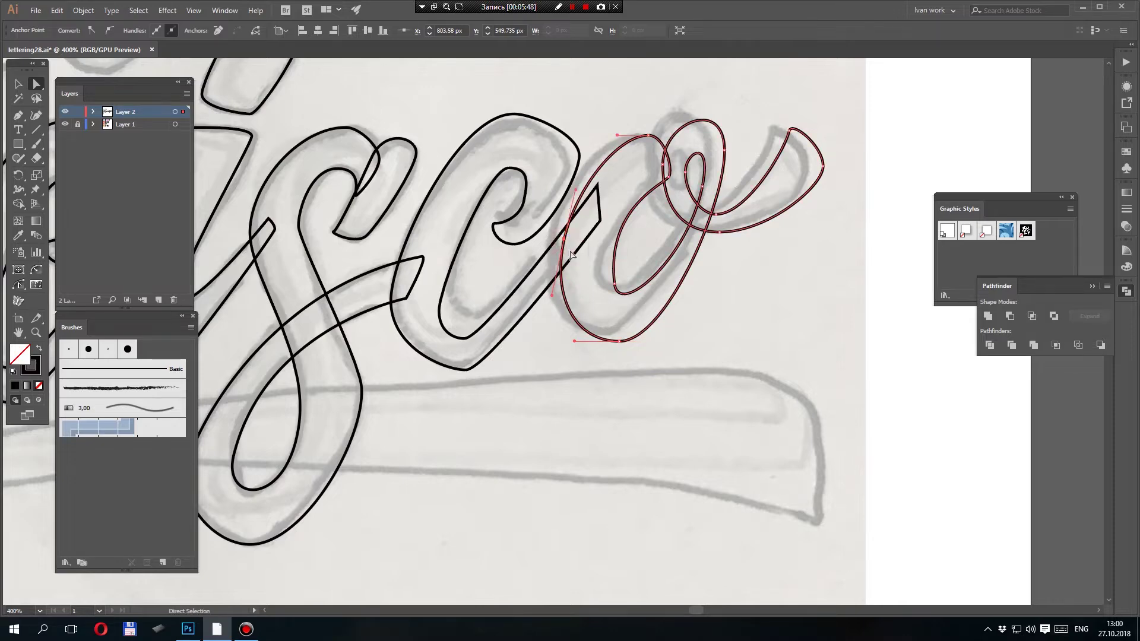
click(632, 368)
- Begin the capital S outline of San from its top, through the bottom of the curl to the curl's tip
key(ctrl+minus)
key(ctrl+minus)
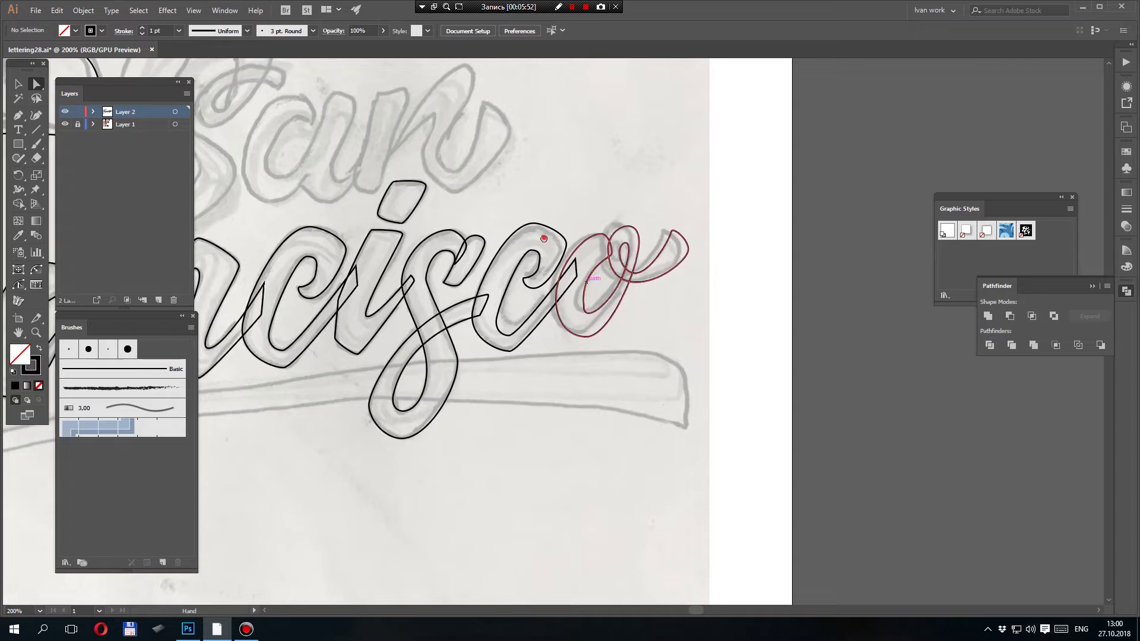
drag(493, 203, 705, 297)
drag(576, 262, 625, 314)
ctrl+click(516, 255)
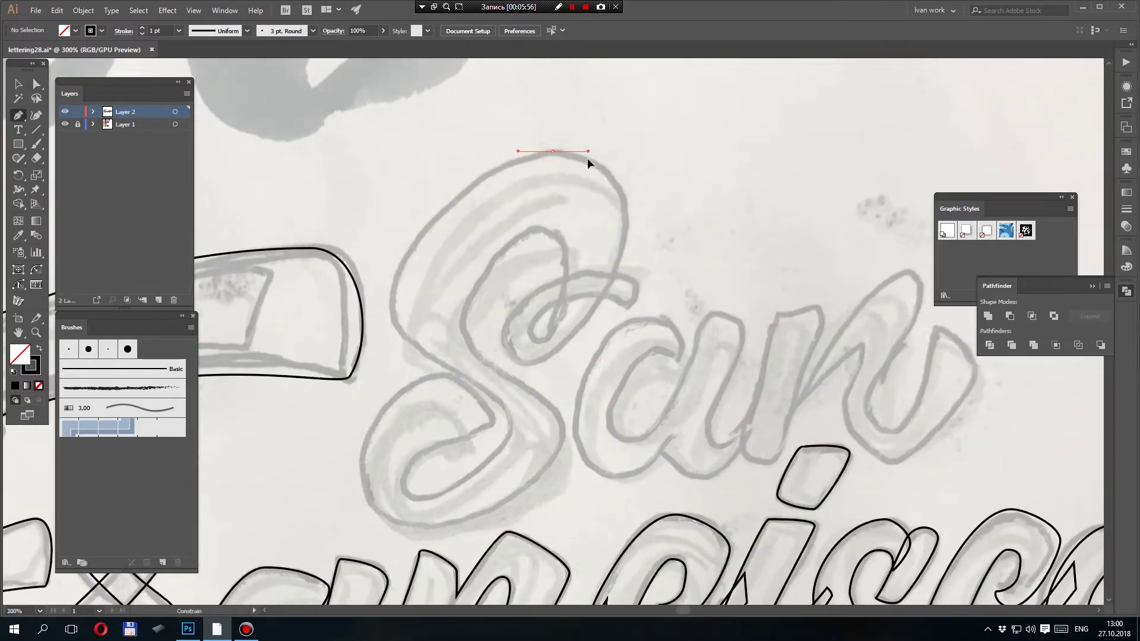
drag(530, 364, 450, 362)
drag(629, 279, 632, 283)
drag(724, 304, 729, 327)
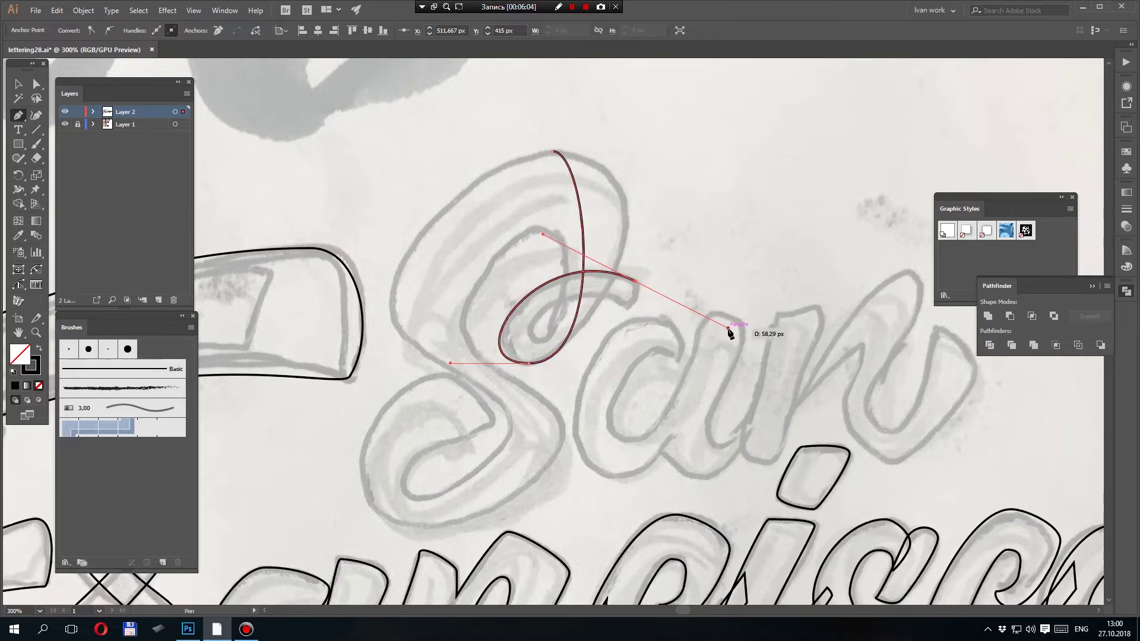
click(640, 284)
- Trace the inside of the S's curl, its upper inner curve and the spine down to the lower bowl
drag(626, 309, 545, 234)
drag(537, 228, 472, 238)
drag(450, 315, 464, 337)
key(ctrl+z)
drag(524, 391, 498, 340)
mouse_move(537, 377)
mouse_down()
mouse_move(537, 394)
mouse_move(547, 358)
mouse_up()
- Trace the outer curve of the S's lower bowl up and over to its pointed inner corner
drag(416, 419, 350, 419)
drag(446, 267, 470, 267)
click(446, 266)
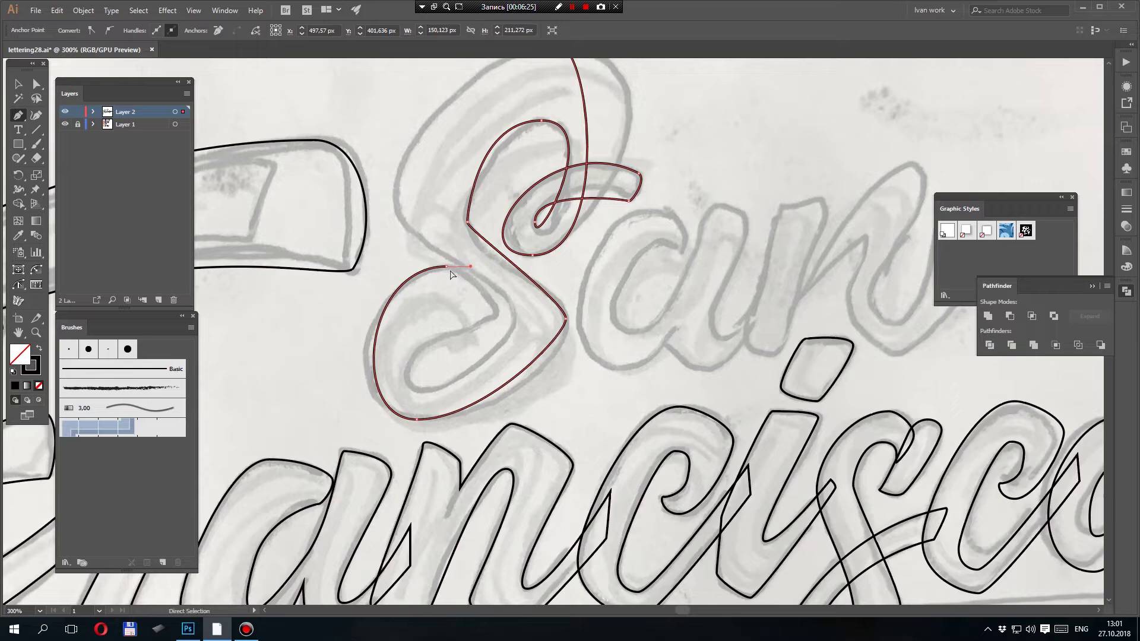
key(ctrl+z)
drag(442, 266, 469, 266)
click(495, 312)
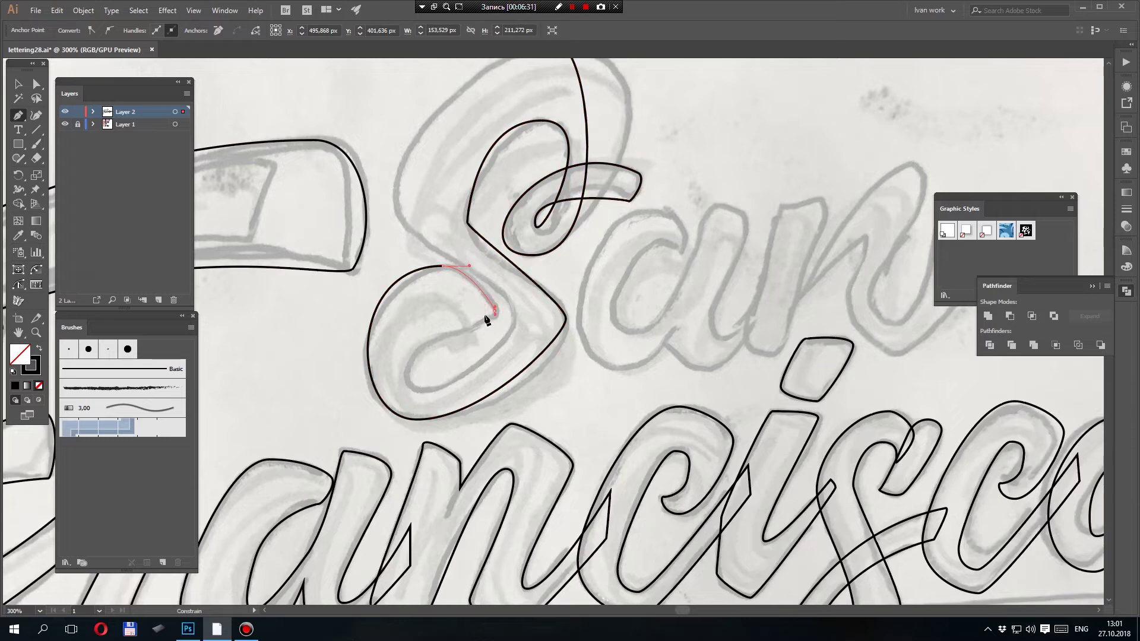
- Trace the inner edge of the S's lower bowl and its upper outer back, closing the outline at the top
drag(410, 376, 411, 404)
drag(512, 316, 512, 287)
key(space)
drag(496, 276, 544, 384)
mouse_move(436, 285)
mouse_down()
mouse_move(436, 244)
mouse_move(445, 300)
mouse_up()
key(space)
drag(576, 200, 711, 211)
- Adjust the curve handles at the S's top and outer back to match the sketch
key(ctrl)
key(space)
drag(643, 237, 660, 226)
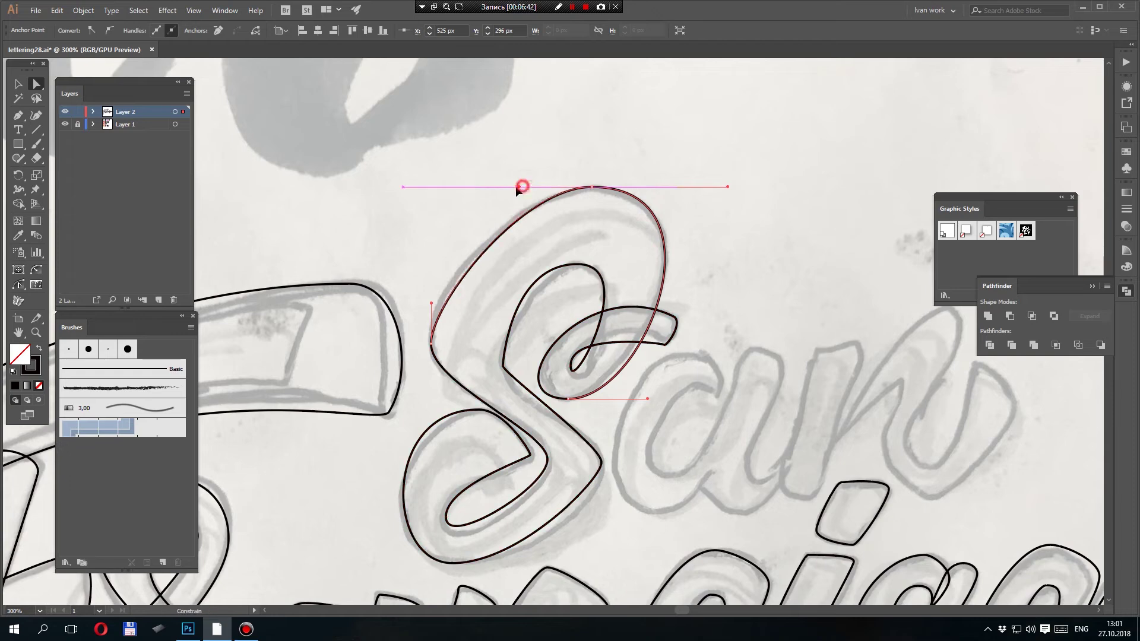
drag(431, 303, 431, 294)
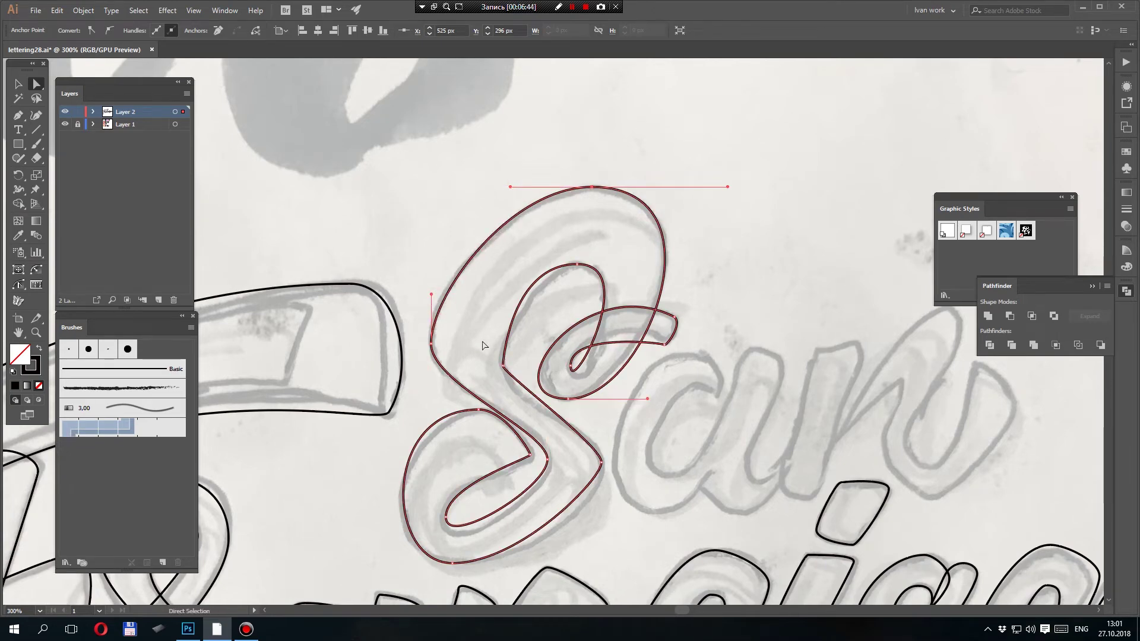
- Smooth the S's upper inner curve and spine by adjusting their anchors and curve handles
click(499, 359)
drag(512, 264, 639, 264)
click(503, 355)
click(504, 357)
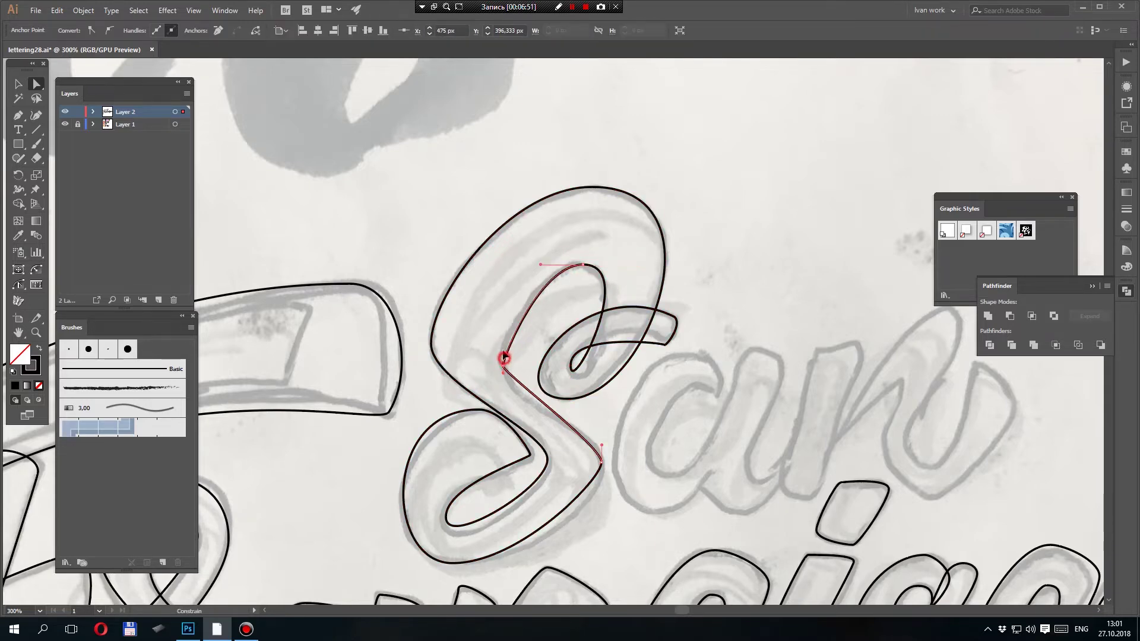
mouse_move(504, 348)
mouse_down()
mouse_move(504, 393)
mouse_move(499, 330)
mouse_up()
drag(569, 371, 569, 355)
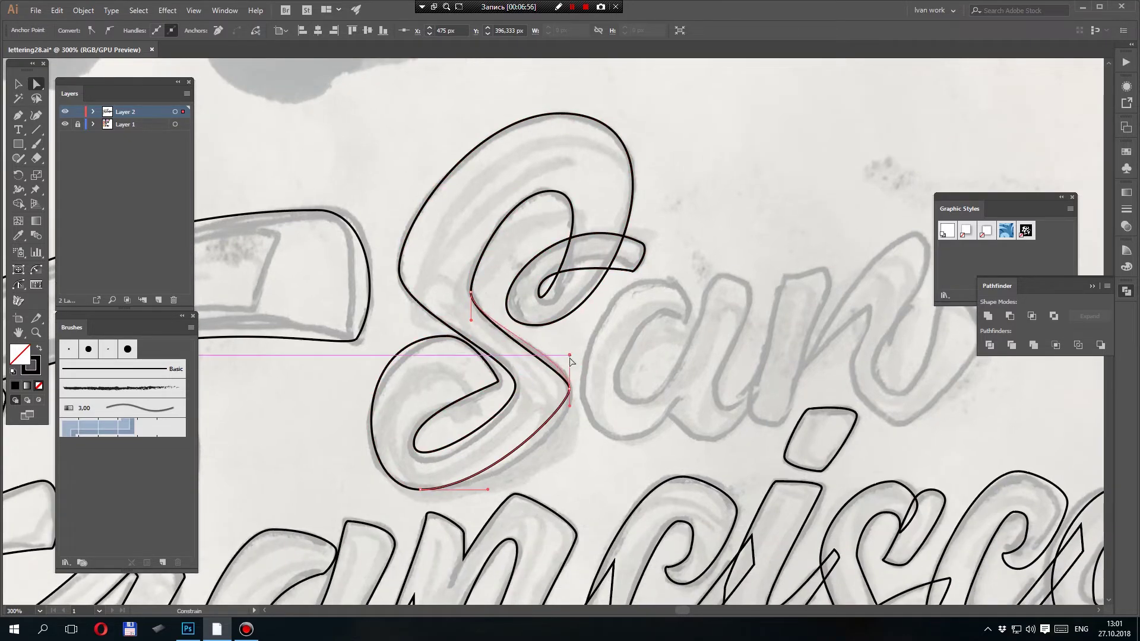
drag(571, 416, 568, 376)
mouse_move(567, 364)
mouse_down()
mouse_move(567, 400)
mouse_move(572, 384)
mouse_up()
- Refine the outer and inner curves of the S's lower bowl by adjusting their handles
key(space)
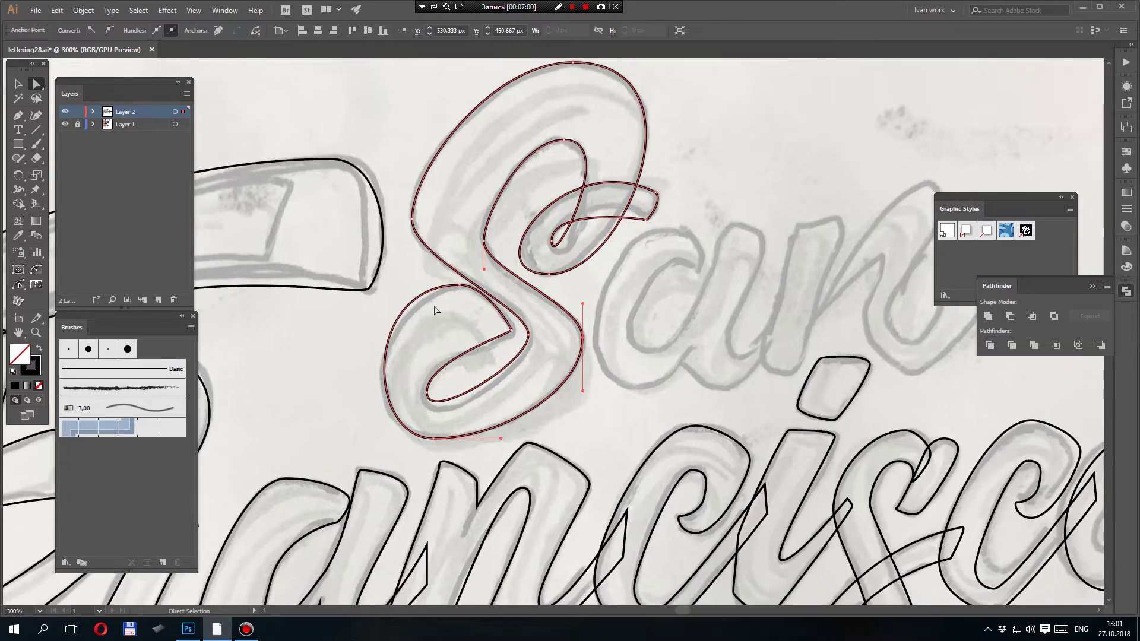
drag(461, 287, 387, 285)
drag(366, 439, 338, 438)
drag(477, 375, 468, 373)
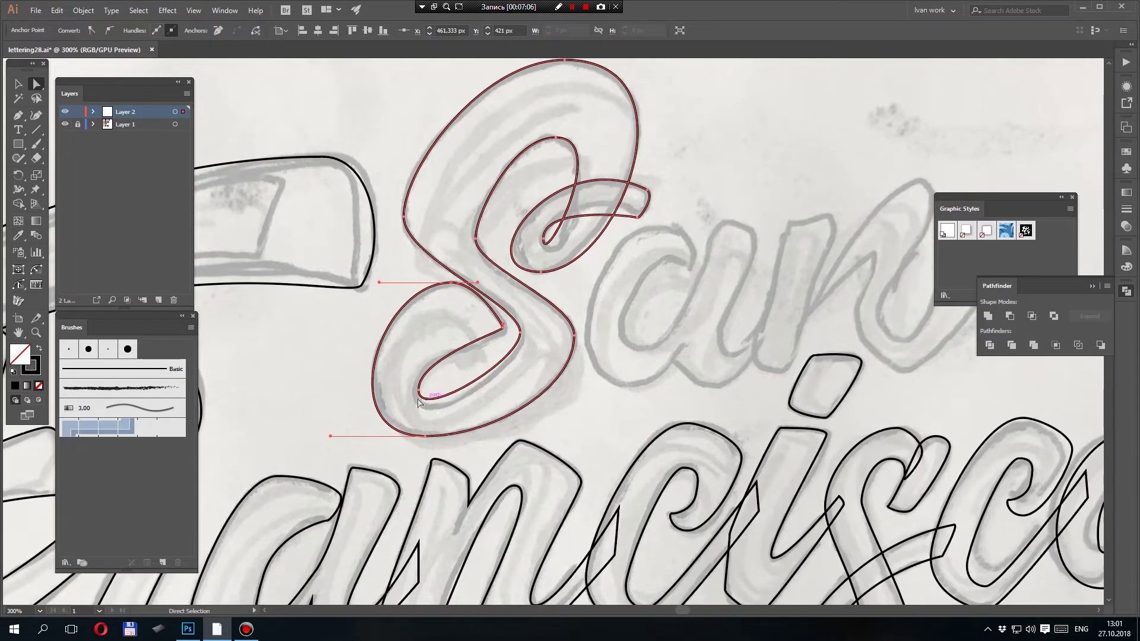
click(418, 390)
drag(418, 423, 416, 440)
drag(506, 335, 438, 404)
drag(474, 360, 461, 372)
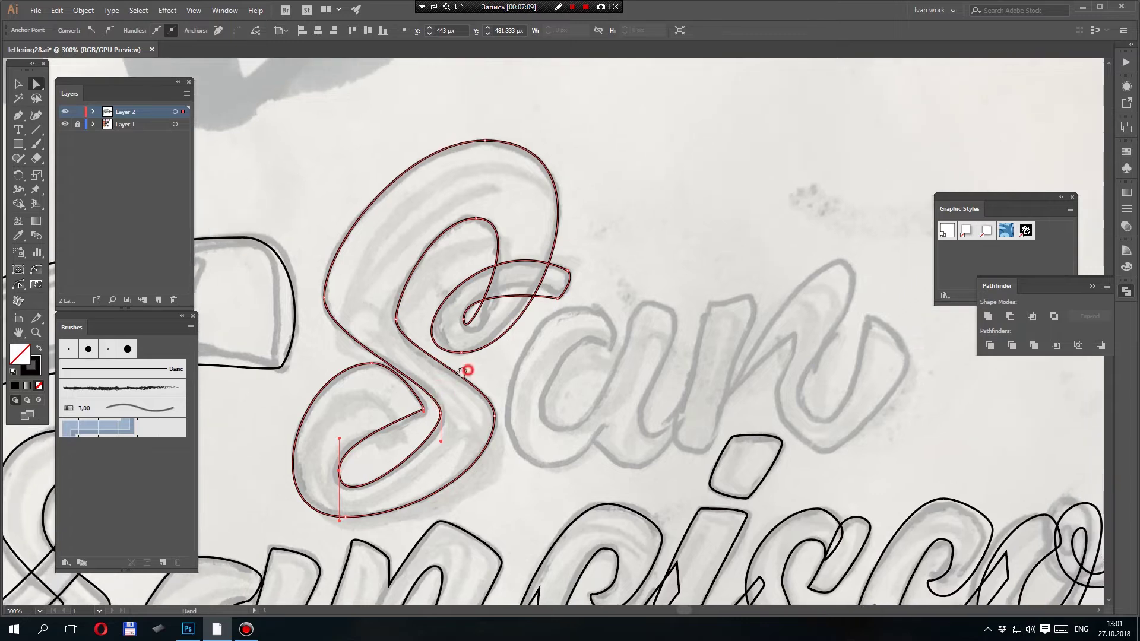
click(556, 297)
drag(466, 286, 485, 263)
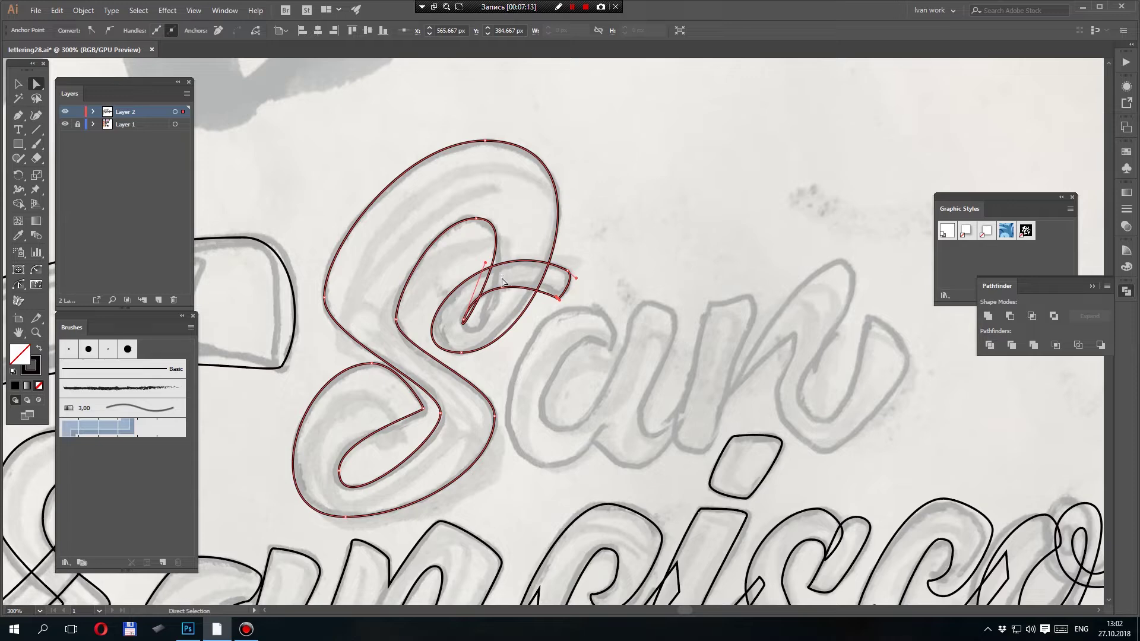
key(ctrl+z)
- Adjust the lower corner of the S's curl tip and the handles of its upper inner curve
click(555, 296)
drag(555, 296, 563, 304)
click(475, 219)
drag(512, 219, 543, 220)
click(595, 211)
- Duplicate the finished a outline of Francisco and fit the copy over the a of San
key(space)
drag(602, 254, 586, 213)
key(v)
mouse_move(550, 376)
mouse_down()
mouse_move(557, 333)
mouse_move(556, 354)
mouse_up()
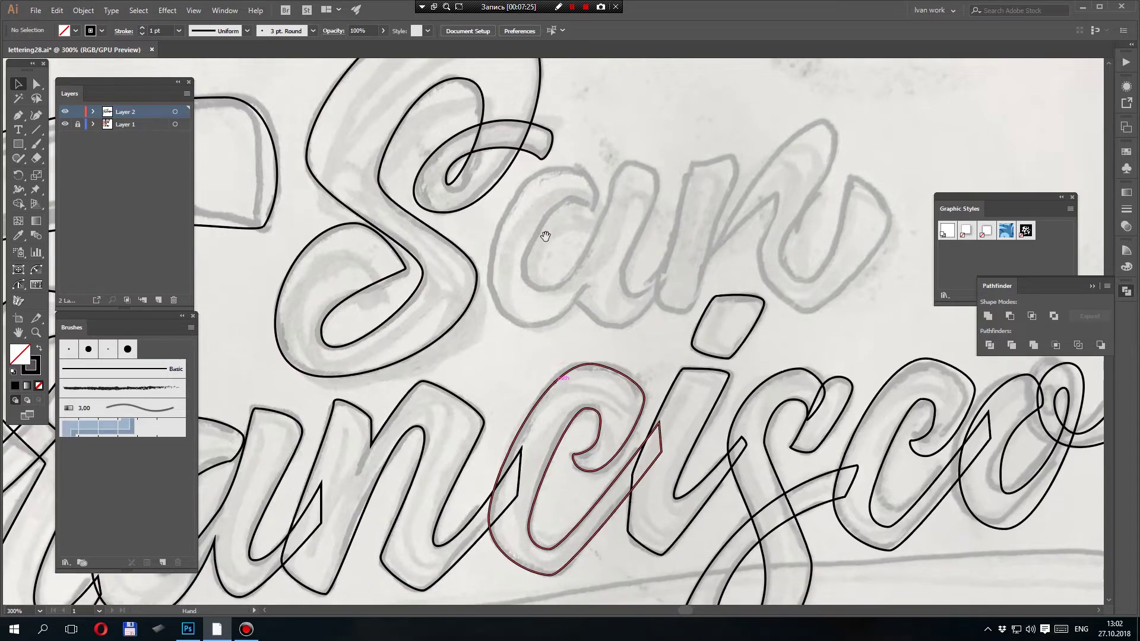
drag(573, 278, 565, 279)
key(ctrl+minus)
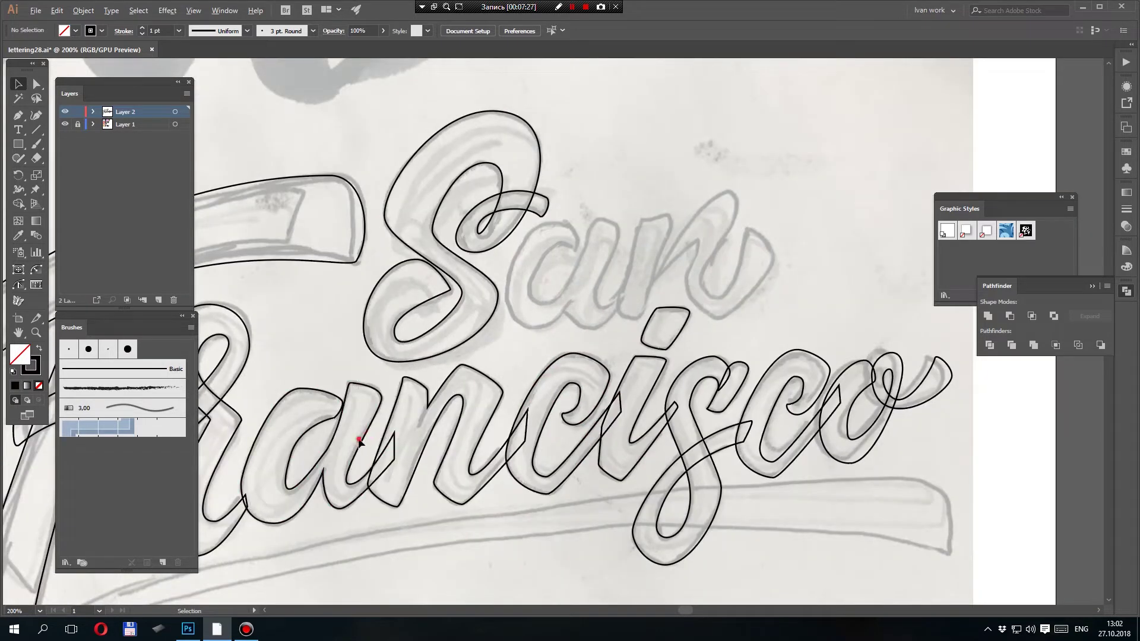
drag(628, 268, 628, 268)
click(382, 378)
drag(368, 389, 641, 217)
click(681, 198)
drag(716, 206, 684, 192)
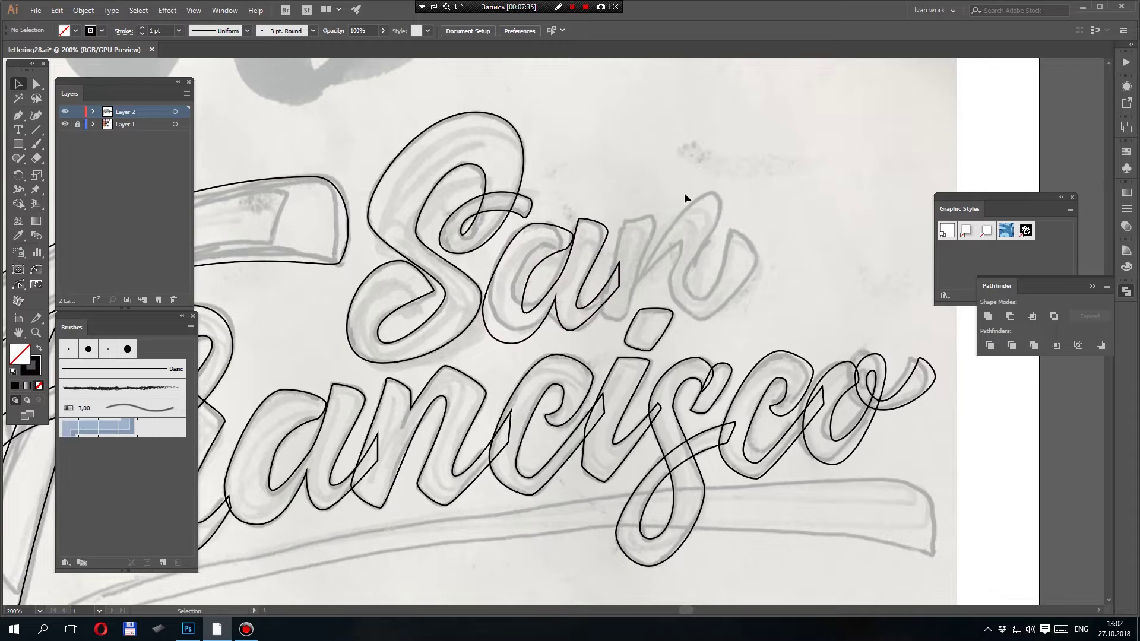
- Duplicate the finished n outline of Francisco and fit the copy over the n of San
drag(483, 387, 739, 203)
drag(736, 243, 743, 237)
click(765, 204)
drag(687, 184, 500, 251)
key(Up)
click(792, 255)
- Pull the anchors of the copied n's lower curve and tail outward to follow the wider sketched bowl
ctrl+click(707, 268)
drag(682, 282, 706, 267)
key(a)
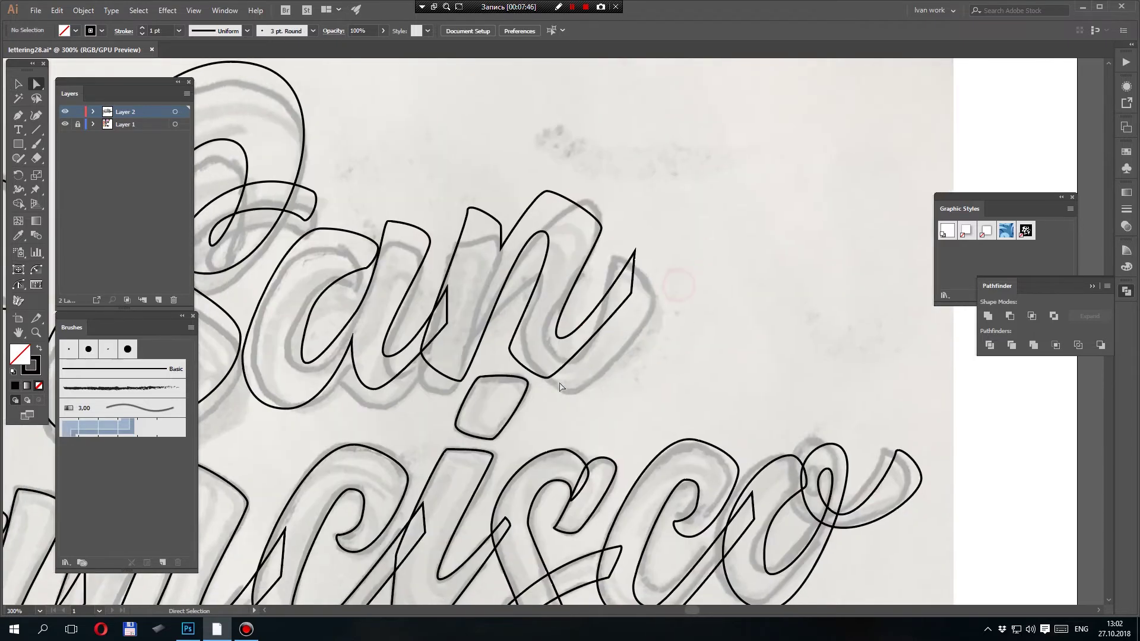
click(555, 378)
drag(561, 381, 602, 377)
drag(637, 294, 654, 315)
drag(560, 362, 597, 362)
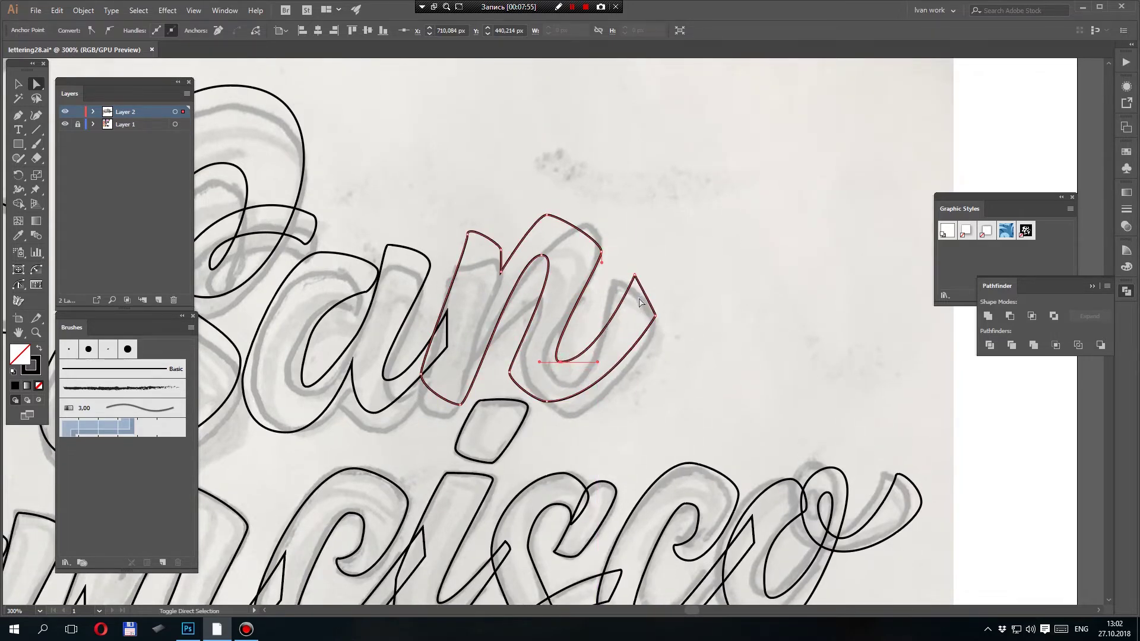
- Round the tip of the n's tail and reposition its inner curve and upper end anchors to suit the sketch
key(shift+c)
drag(636, 276, 666, 295)
key(a)
click(666, 303)
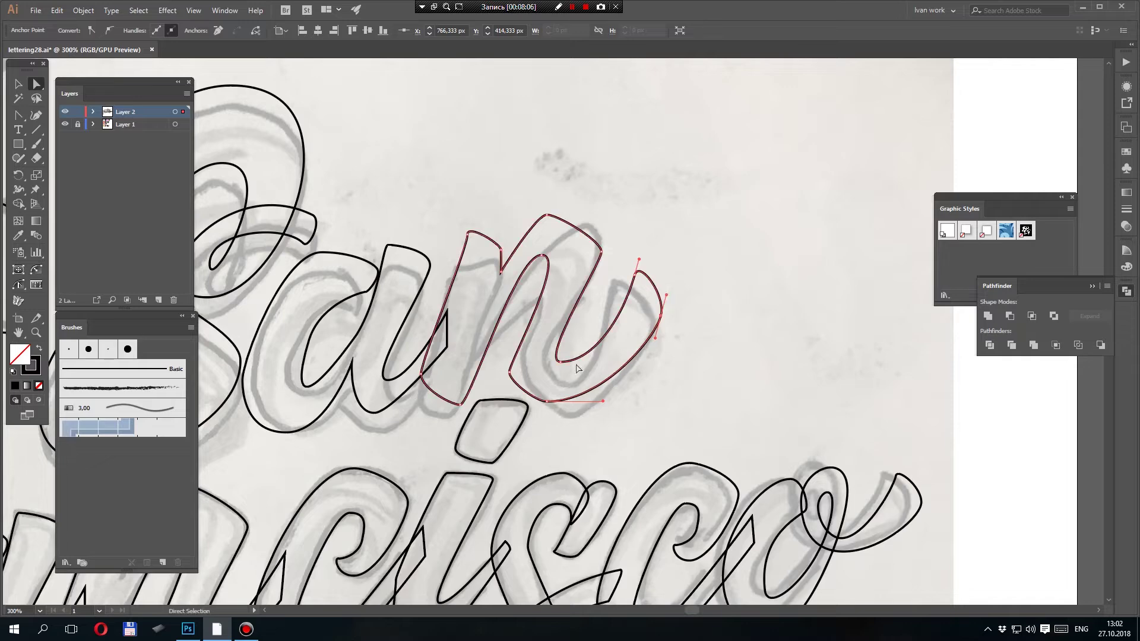
drag(560, 361, 605, 374)
drag(628, 266, 649, 289)
key(Left)
key(Left)
key(Left)
key(Left)
click(691, 288)
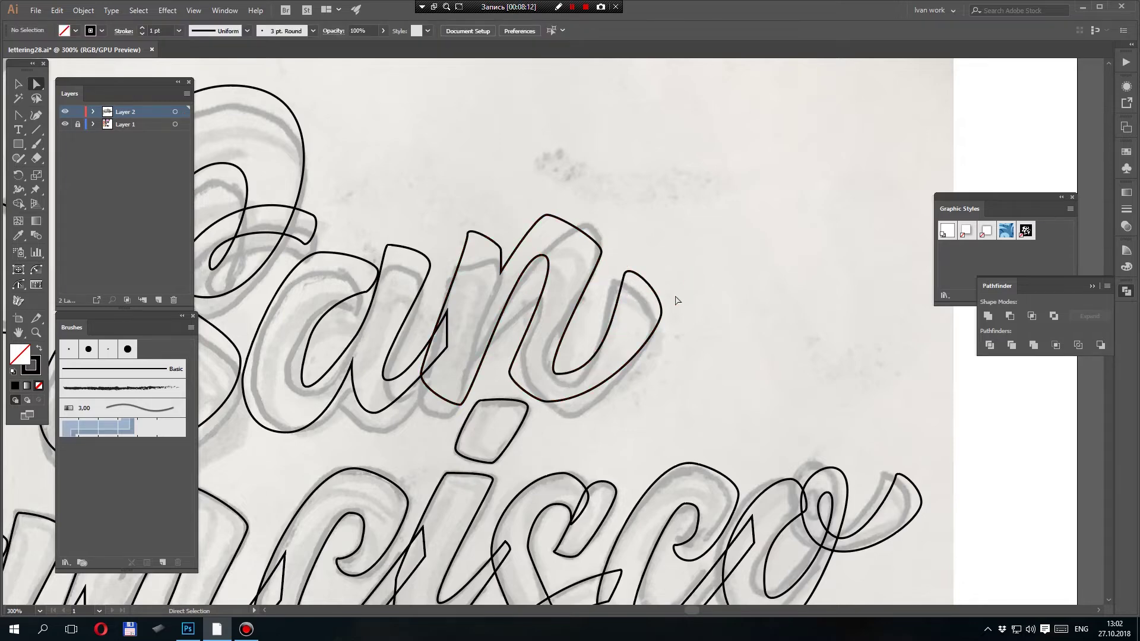
- Trace the upper edge of the underline swoosh below Francisco with the Pen tool
key(ctrl+minus)
key(ctrl+minus)
key(ctrl+minus)
key(ctrl+minus)
drag(667, 305, 677, 282)
ctrl+click(469, 412)
drag(464, 401, 485, 395)
key(p)
click(366, 379)
drag(383, 366, 386, 370)
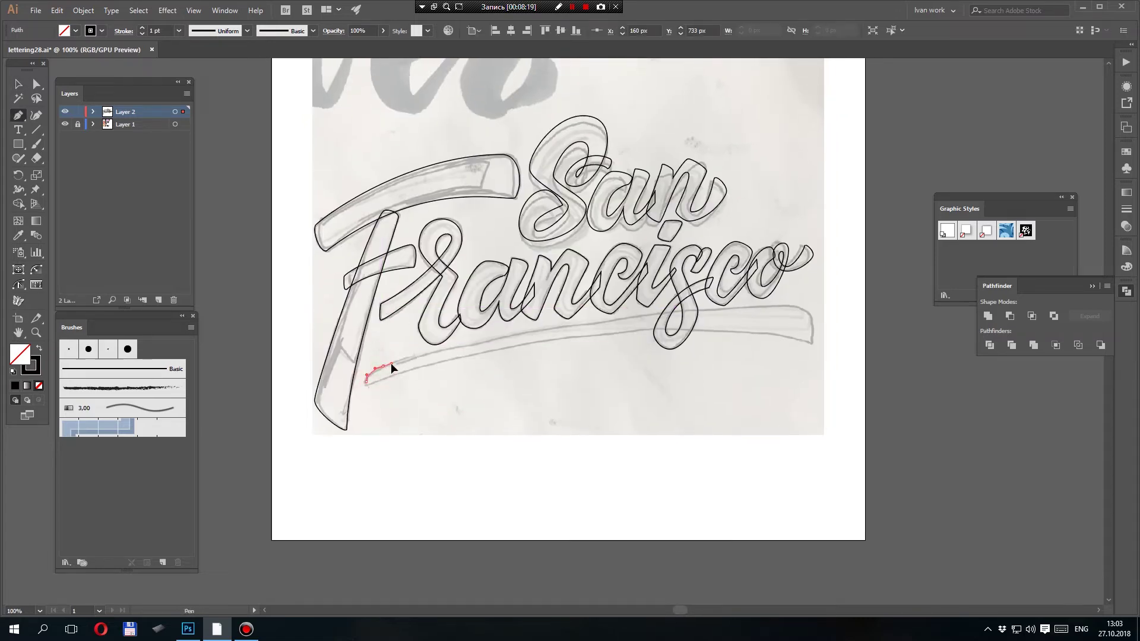
drag(786, 305, 809, 322)
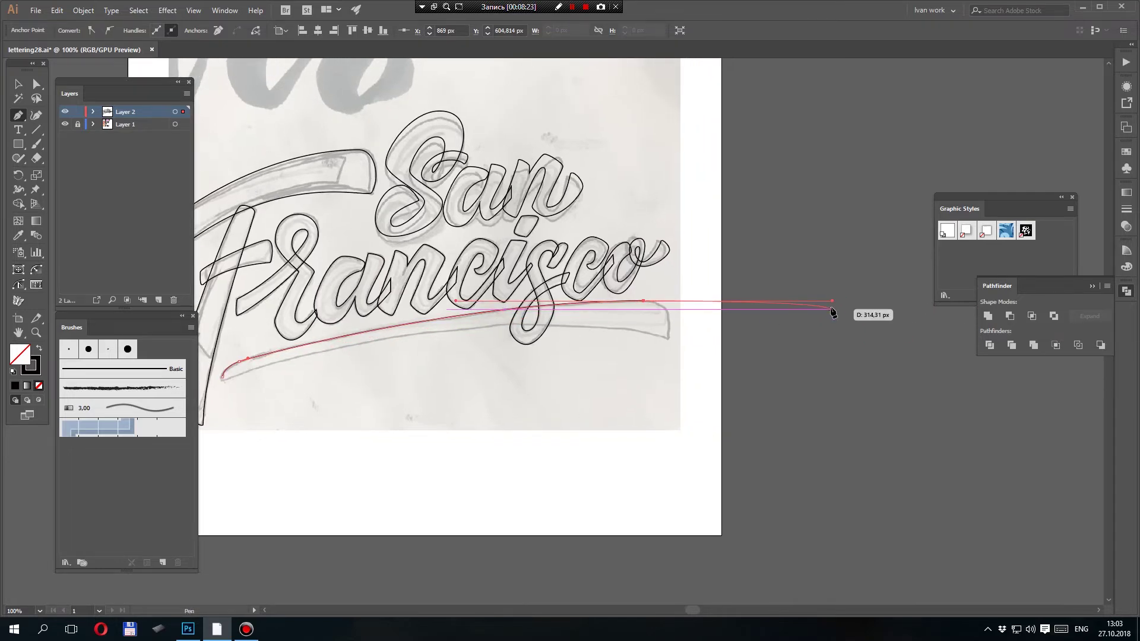
key(Escape)
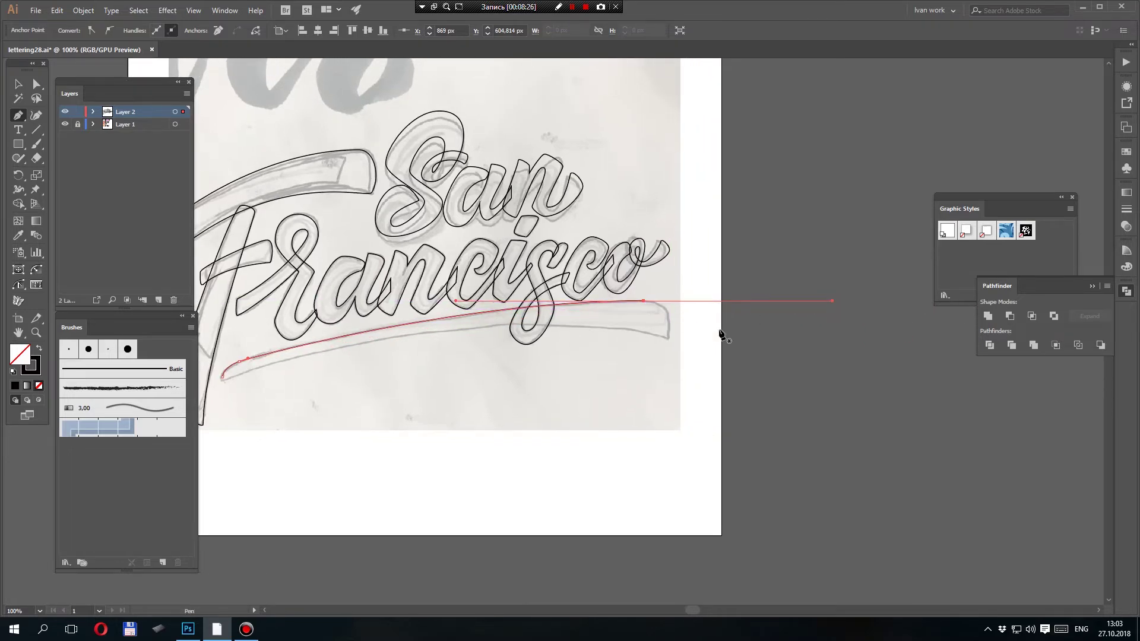
- Trace the swoosh's rounded thick end and lower edge, closing the path at its thin tip
drag(643, 301, 669, 342)
click(667, 339)
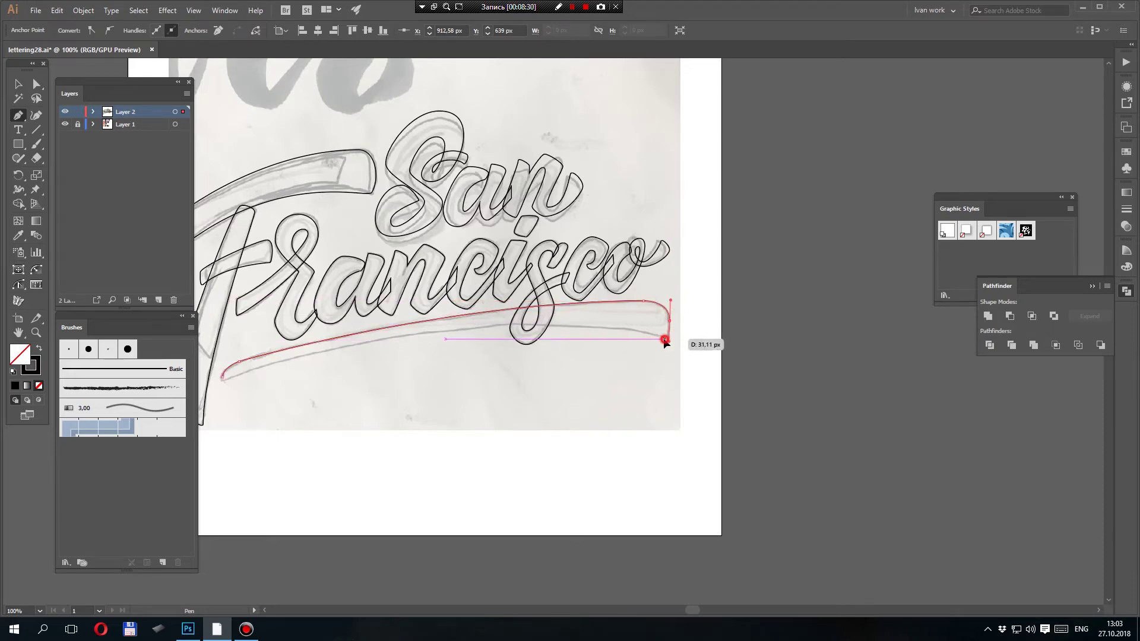
drag(526, 324, 410, 332)
drag(395, 335, 514, 306)
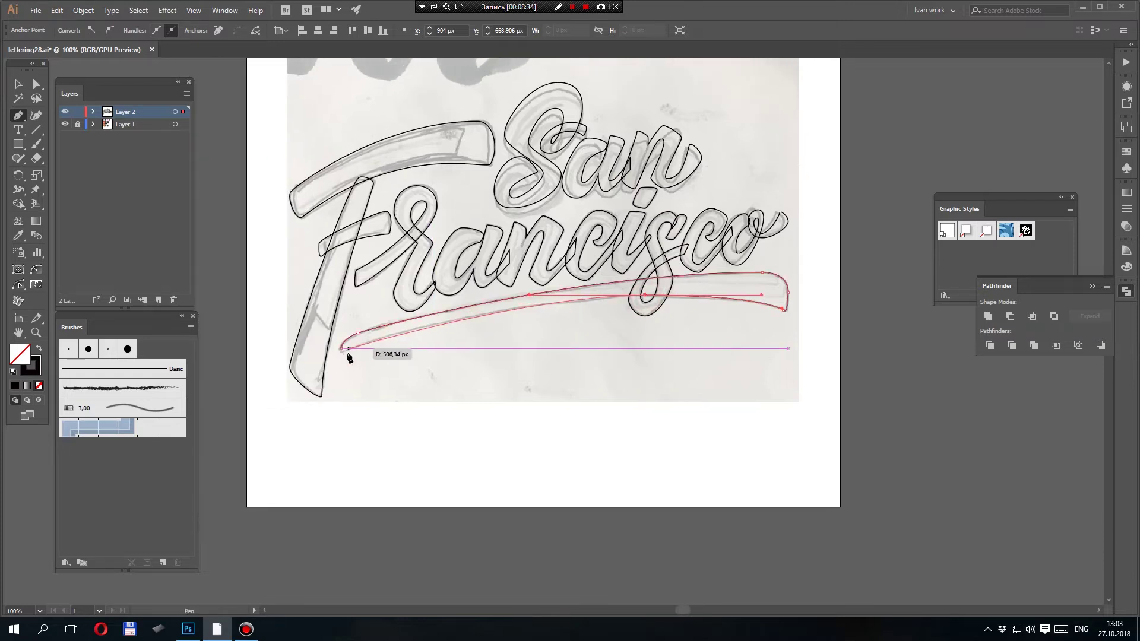
mouse_move(342, 349)
mouse_down()
mouse_move(316, 367)
mouse_move(341, 343)
mouse_move(363, 341)
mouse_up()
- Smooth the swoosh's lower edge by adjusting its middle anchor and curve handles
key(a)
click(447, 319)
drag(538, 296, 547, 298)
click(671, 303)
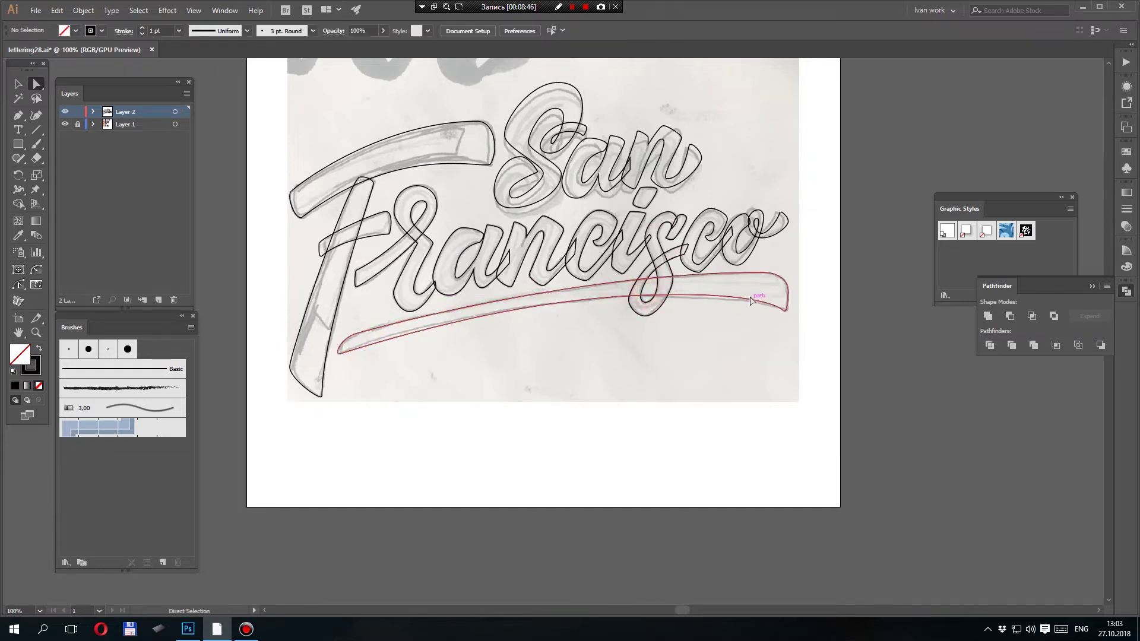
click(645, 295)
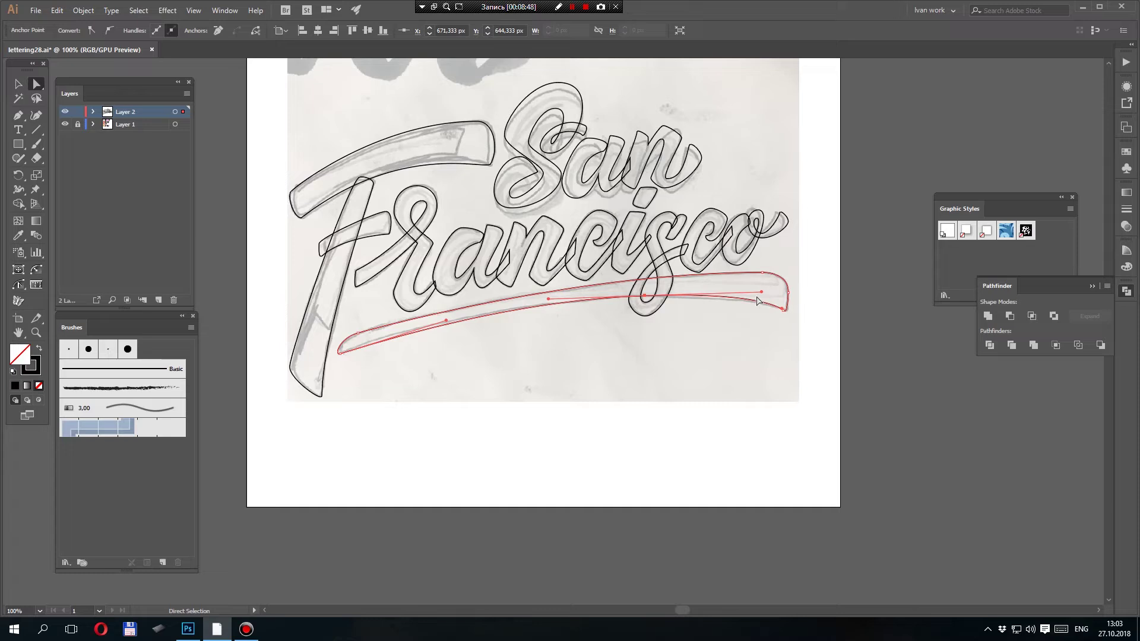
drag(762, 291, 749, 295)
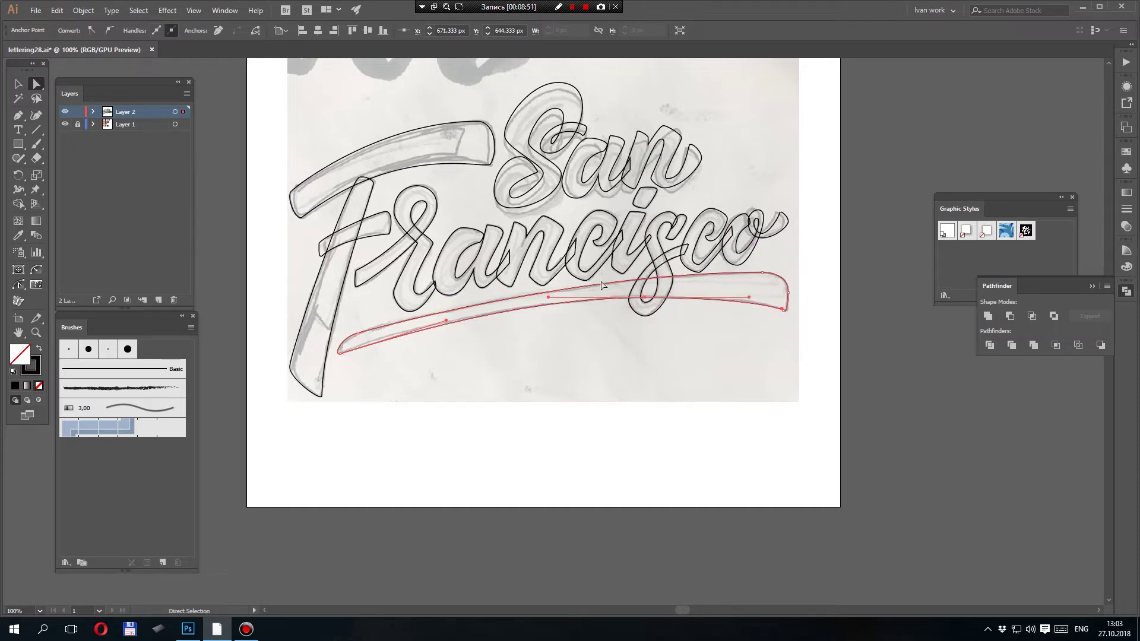
drag(548, 298, 532, 300)
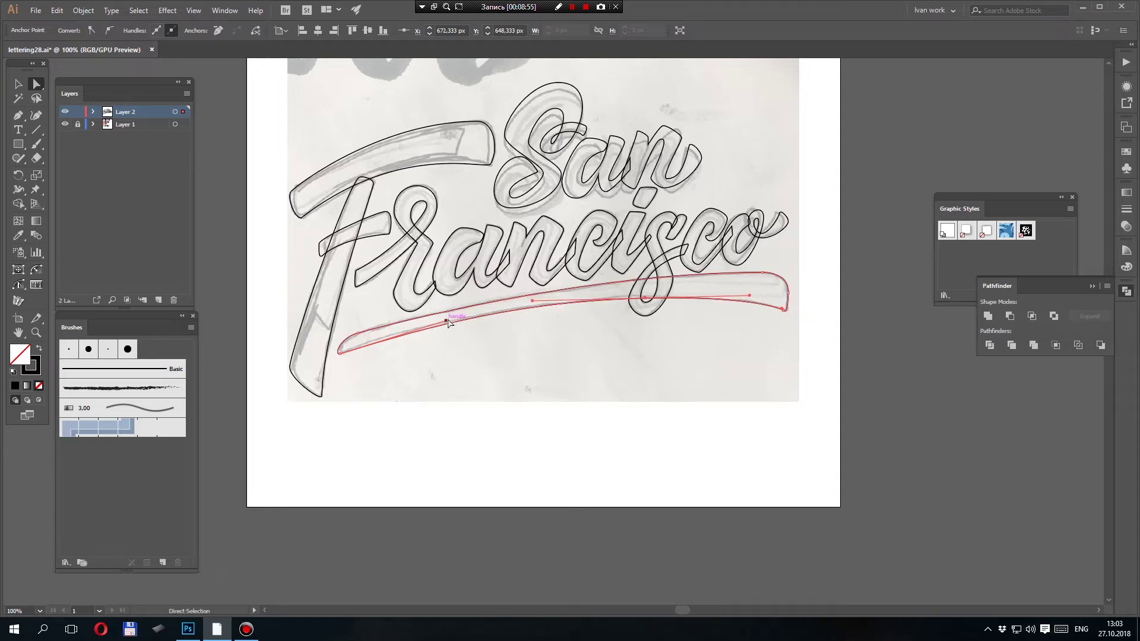
click(486, 356)
click(596, 381)
- Place two copies of the complete lettering outline with its swoosh outside the artboard, one below the other
key(ctrl+minus)
key(ctrl+minus)
drag(701, 334, 653, 368)
key(v)
drag(309, 202, 583, 407)
drag(524, 351, 476, 423)
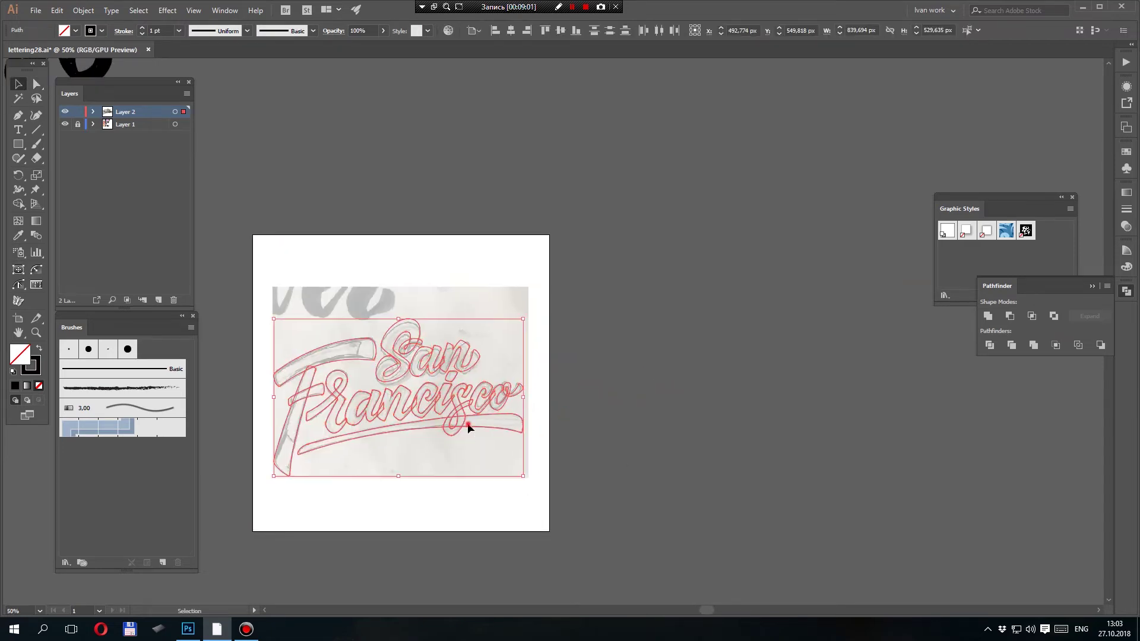
click(733, 265)
key(ctrl+minus)
key(ctrl+minus)
click(625, 313)
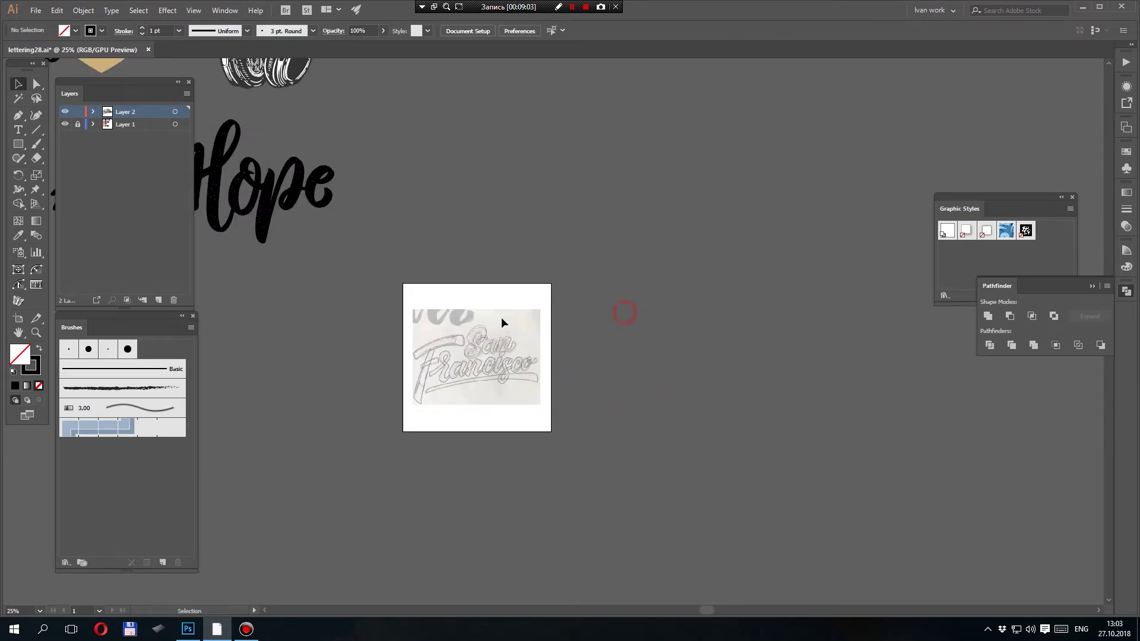
click(511, 380)
mouse_move(501, 376)
mouse_down()
mouse_move(632, 261)
mouse_move(726, 215)
mouse_up()
click(766, 270)
drag(766, 269, 710, 270)
drag(546, 130, 667, 496)
click(670, 288)
- Move the swoosh of the upper lettering copy down, well clear of the words
key(ctrl+plus)
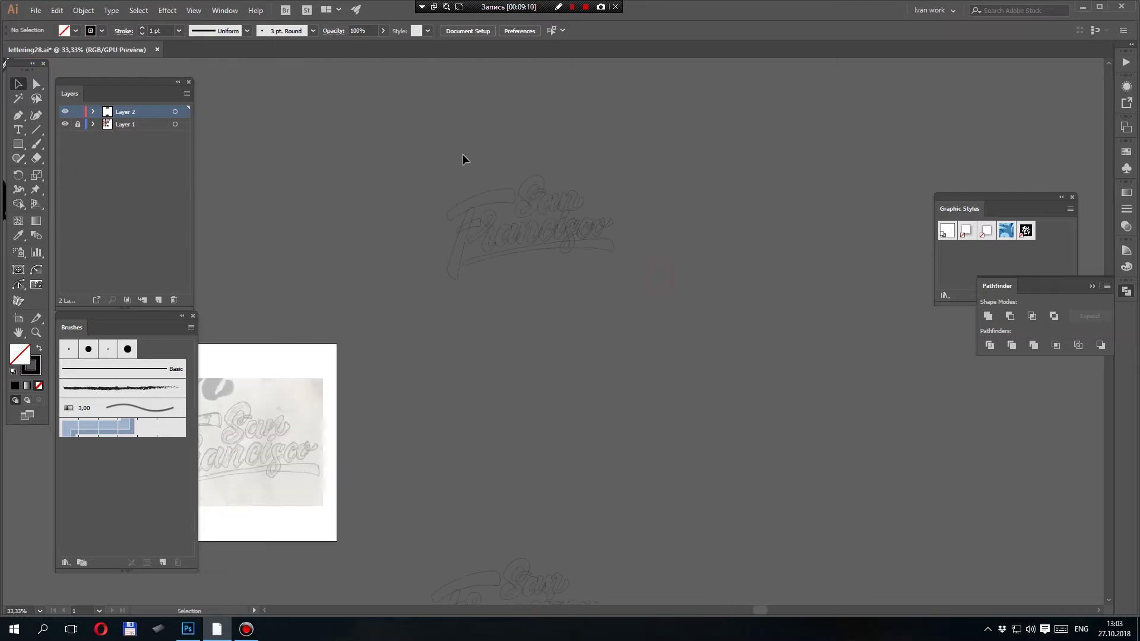
key(ctrl+a)
key(ctrl+plus)
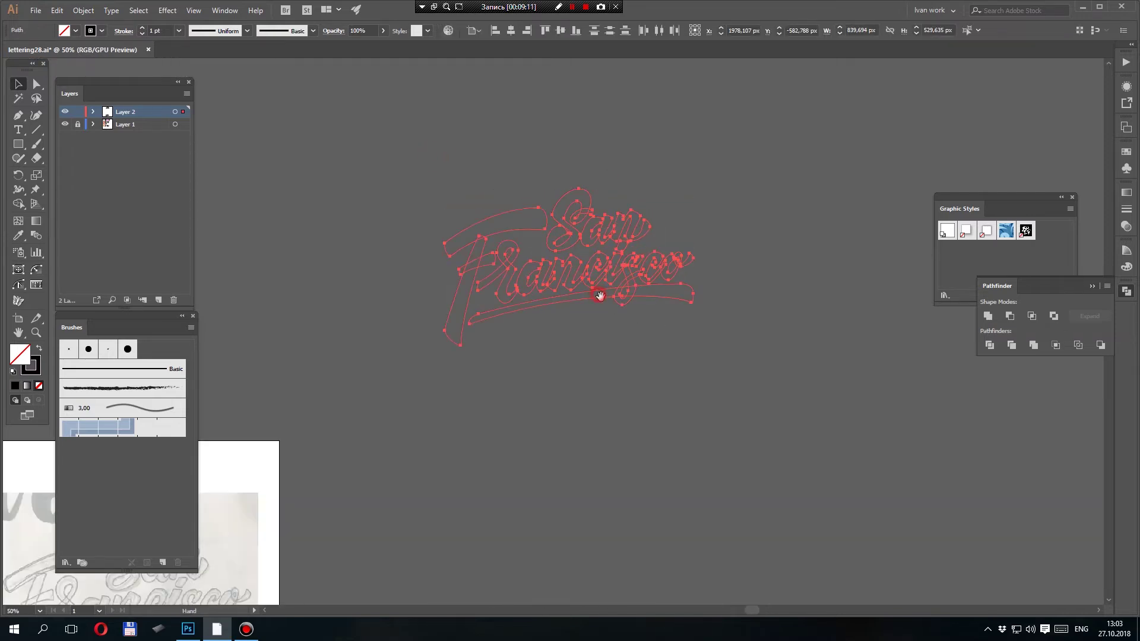
scroll(620, 343, down, 1)
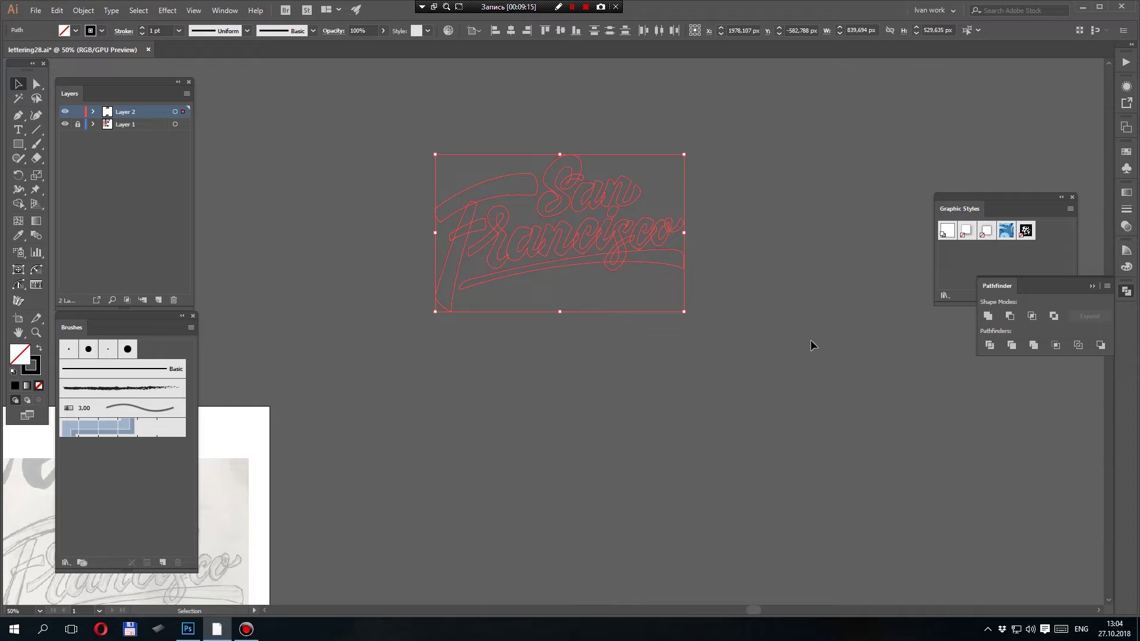
click(764, 361)
mouse_move(669, 264)
mouse_down()
mouse_move(680, 304)
mouse_move(669, 354)
mouse_up()
click(671, 353)
- Unite the overlapping letter outlines of the upper copy into merged shapes
key(ctrl+a)
click(988, 317)
click(892, 331)
- Align the united lettering's stroke to the outside and set its weight to 12 pt
drag(742, 182, 591, 314)
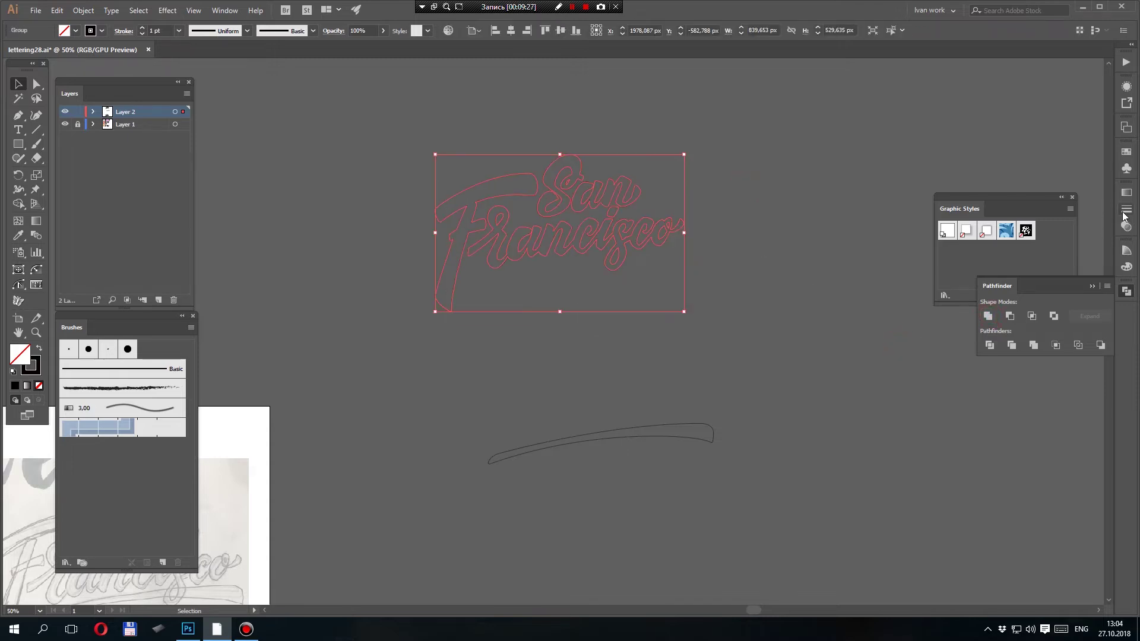
click(1126, 210)
click(1051, 254)
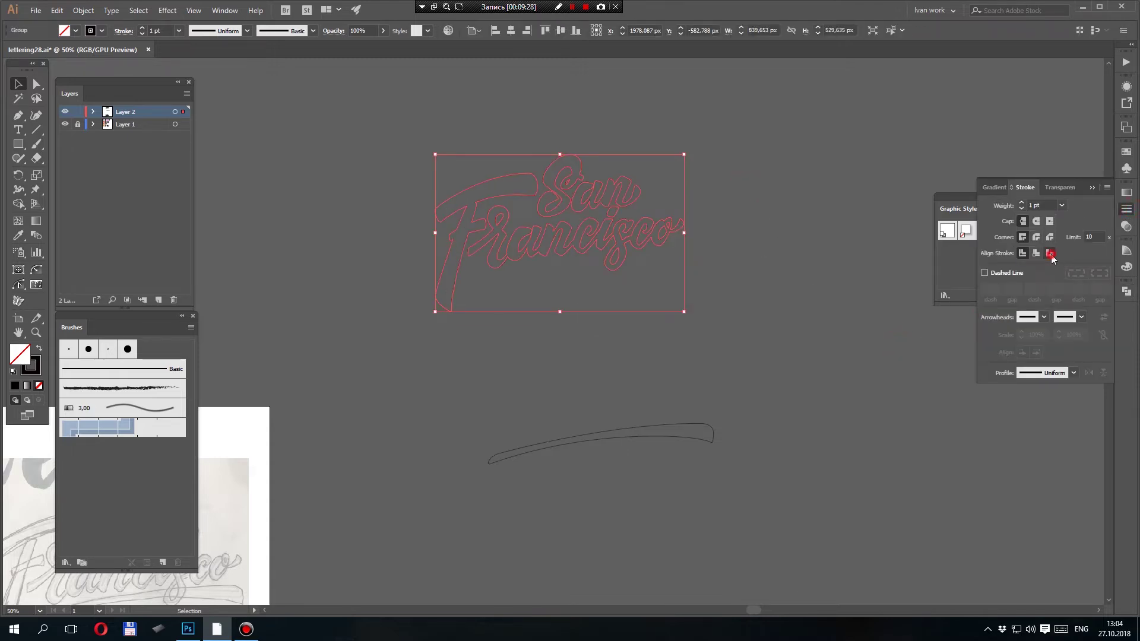
click(1036, 204)
key(Up)
key(Up)
key(Up)
key(Up)
key(Up)
key(Up)
key(Up)
key(Up)
key(Up)
key(Up)
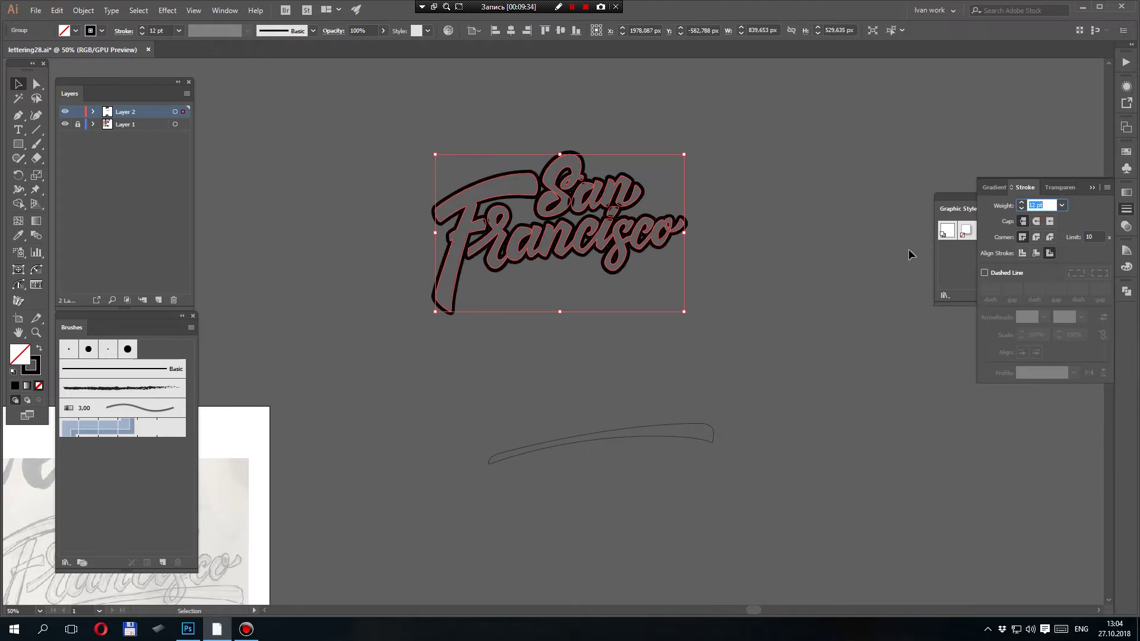
click(803, 262)
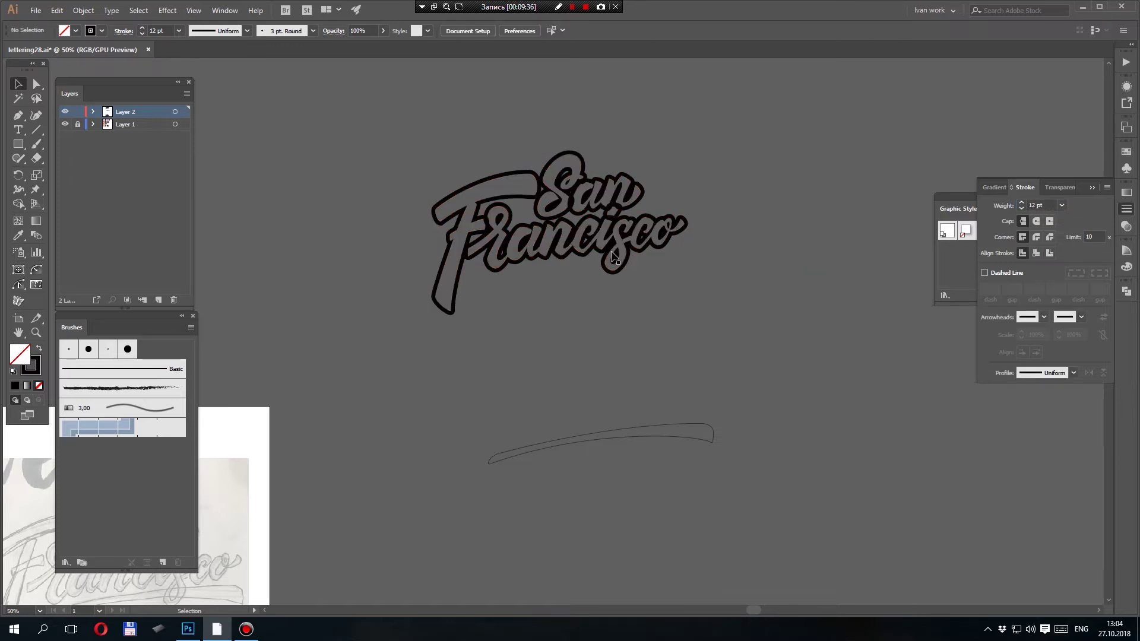
- Isolate the united lettering group and move Francisco slightly down to widen its gap to San
drag(594, 249, 613, 252)
click(633, 256)
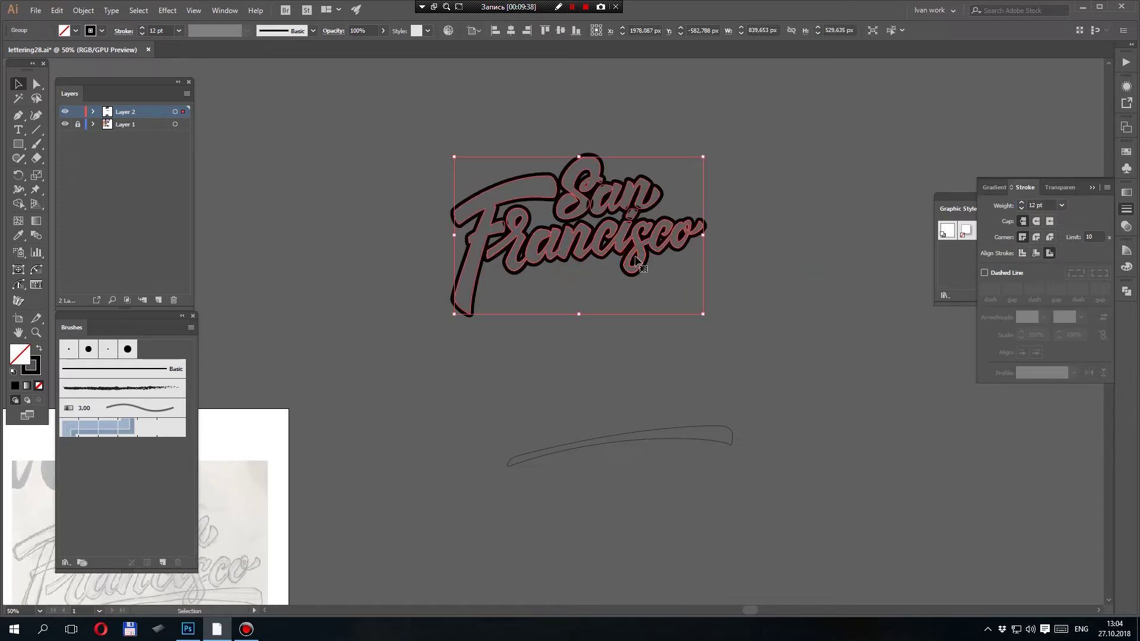
double_click(635, 259)
drag(439, 237, 439, 237)
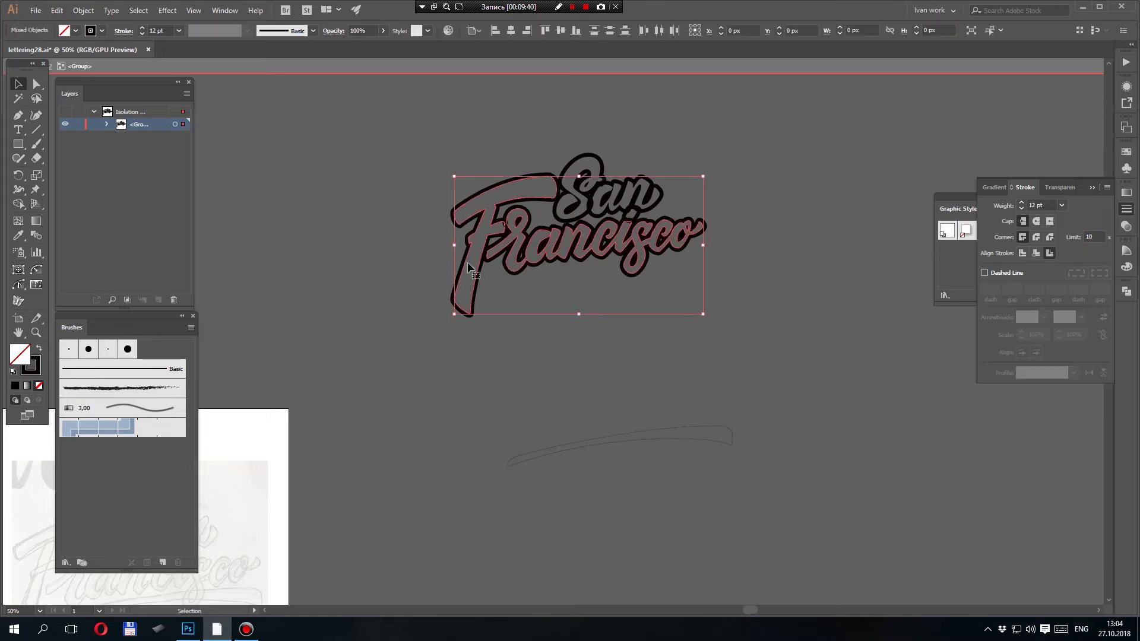
click(747, 250)
- Shift the F of Francisco slightly left to give it more room beside the r and the S
drag(509, 316, 460, 310)
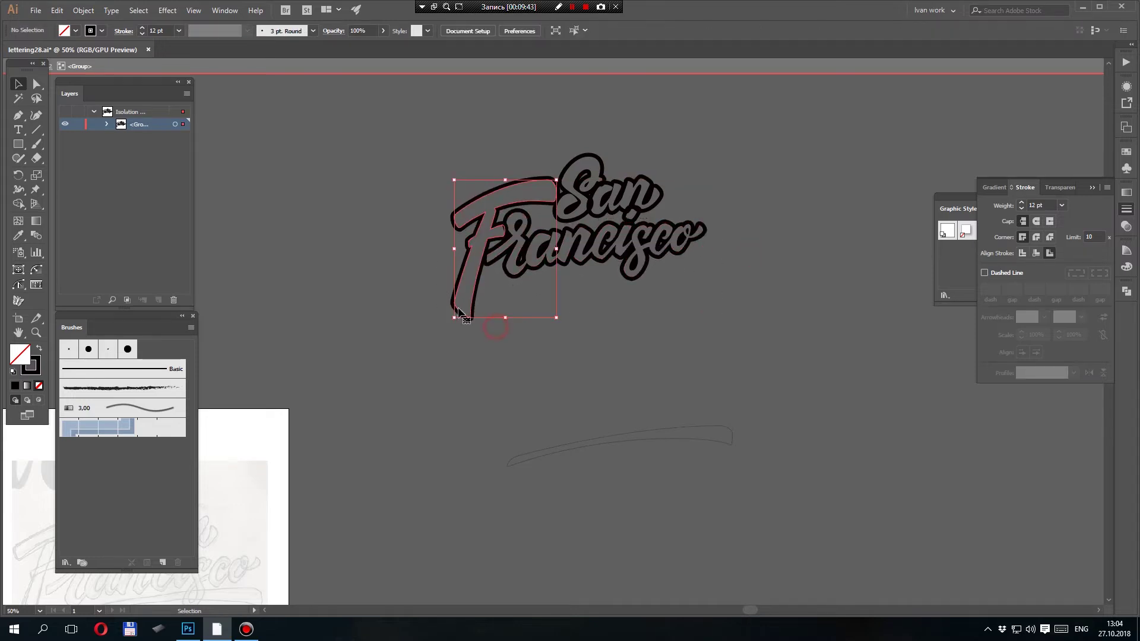
click(772, 182)
click(636, 215)
click(743, 300)
key(ctrl+a)
click(622, 330)
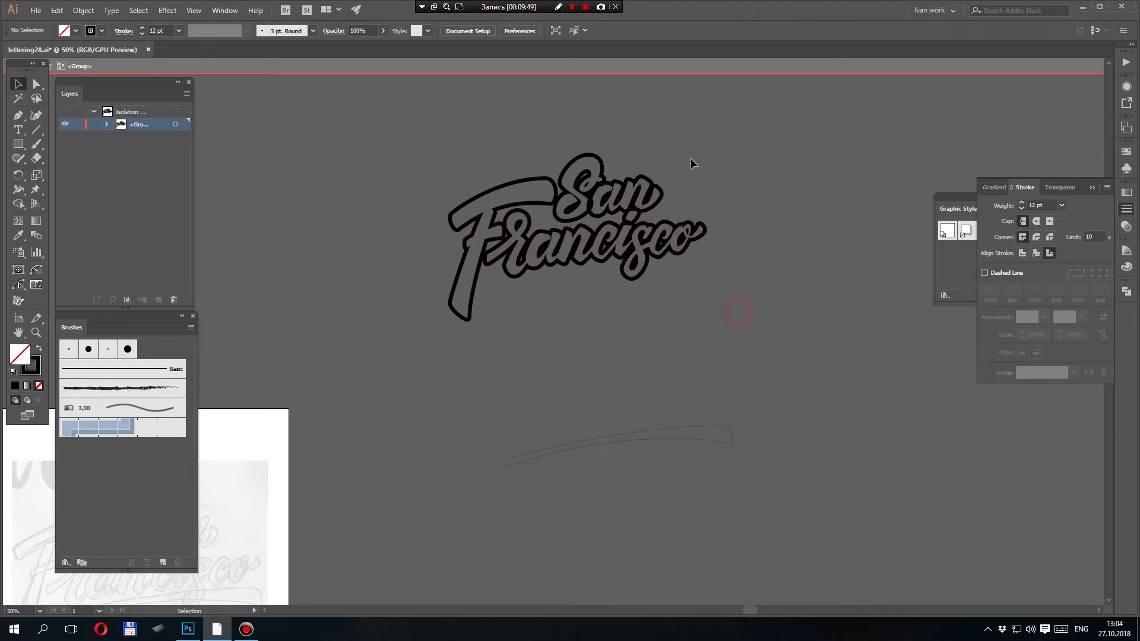
- Shift the whole word San slightly right and up within the group
click(612, 198)
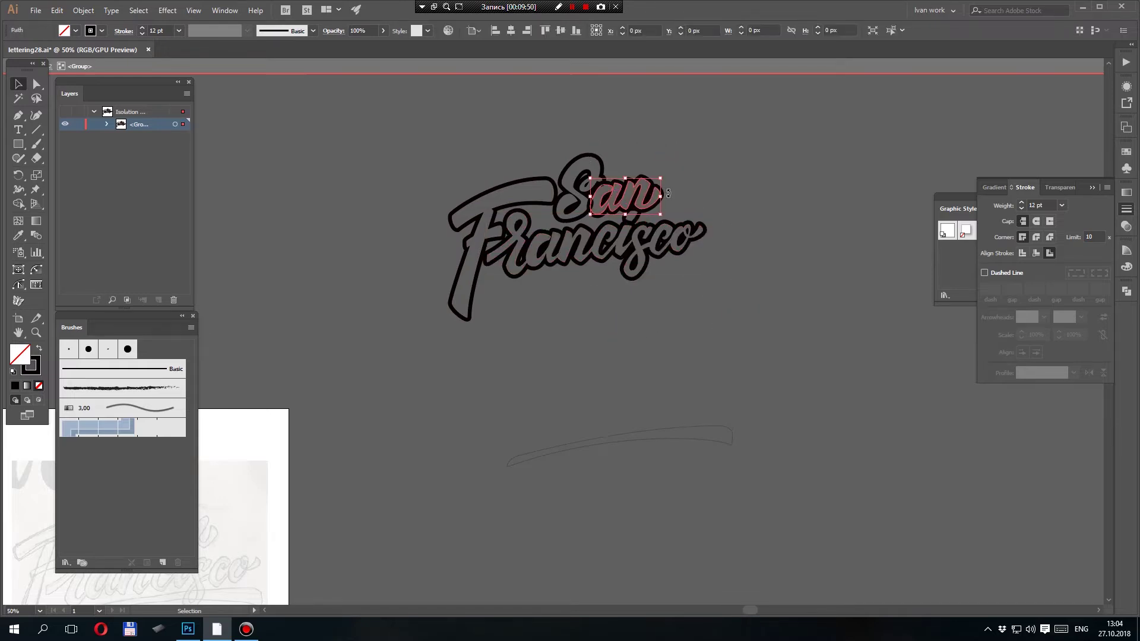
click(745, 192)
drag(571, 190, 570, 191)
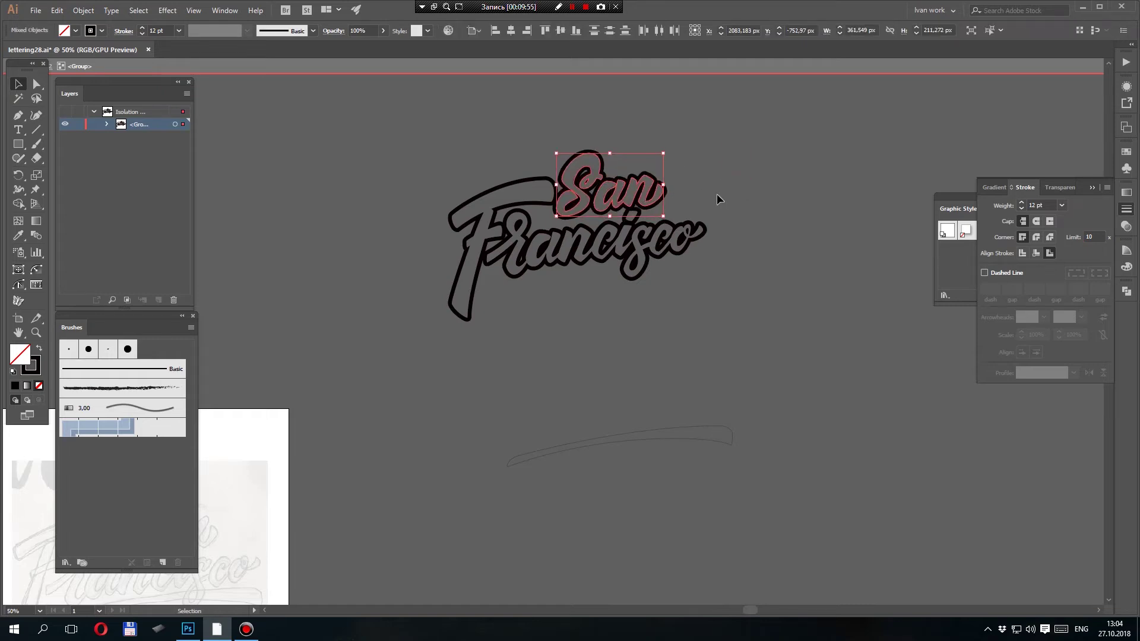
click(766, 192)
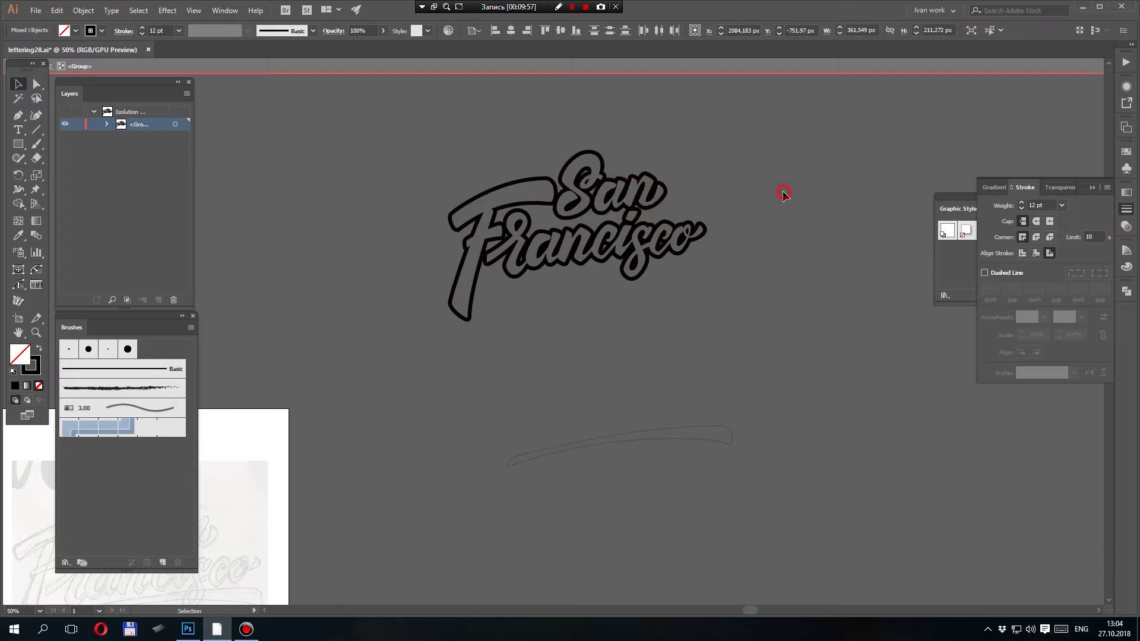
- Nudge the whole word Francisco slightly left and up, and leave group isolation
drag(442, 254, 430, 234)
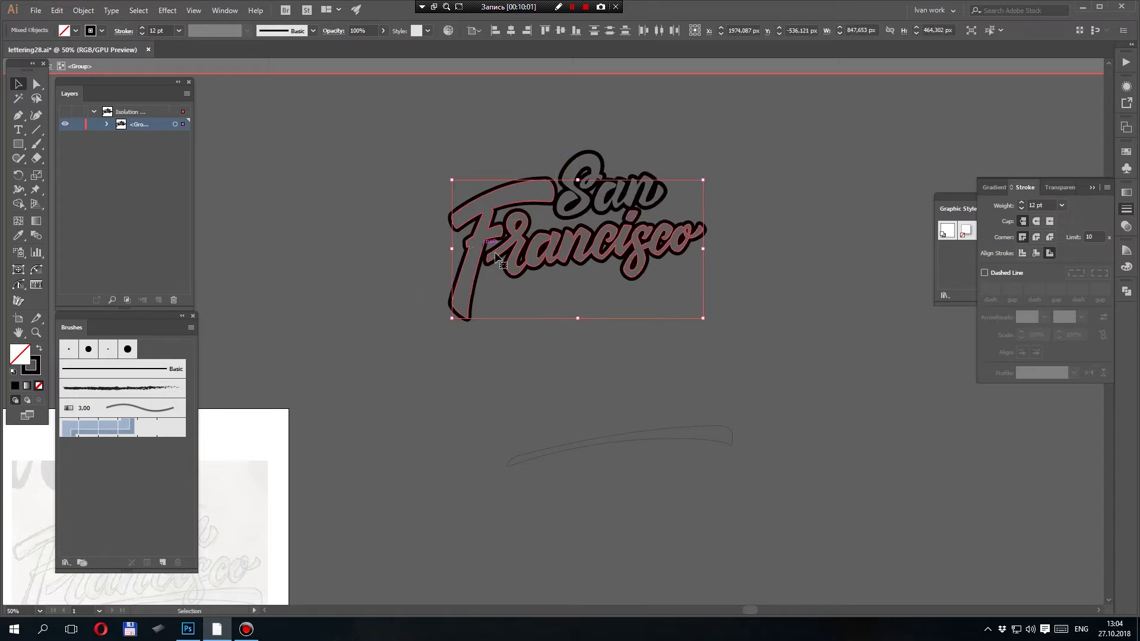
key(Left)
key(Left)
key(Left)
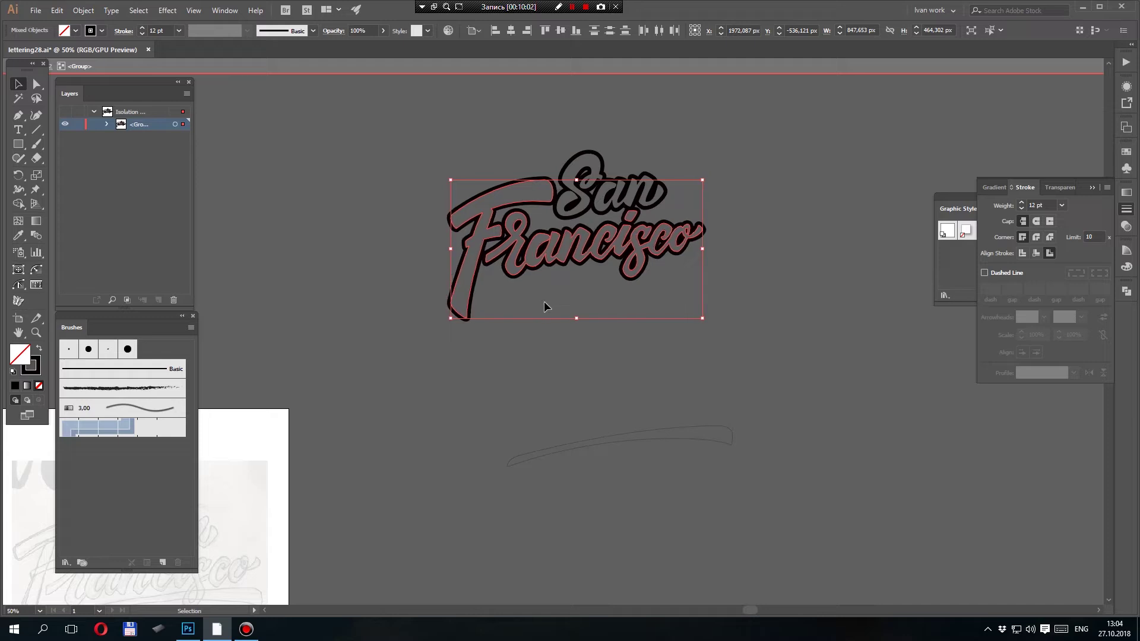
key(Up)
click(592, 353)
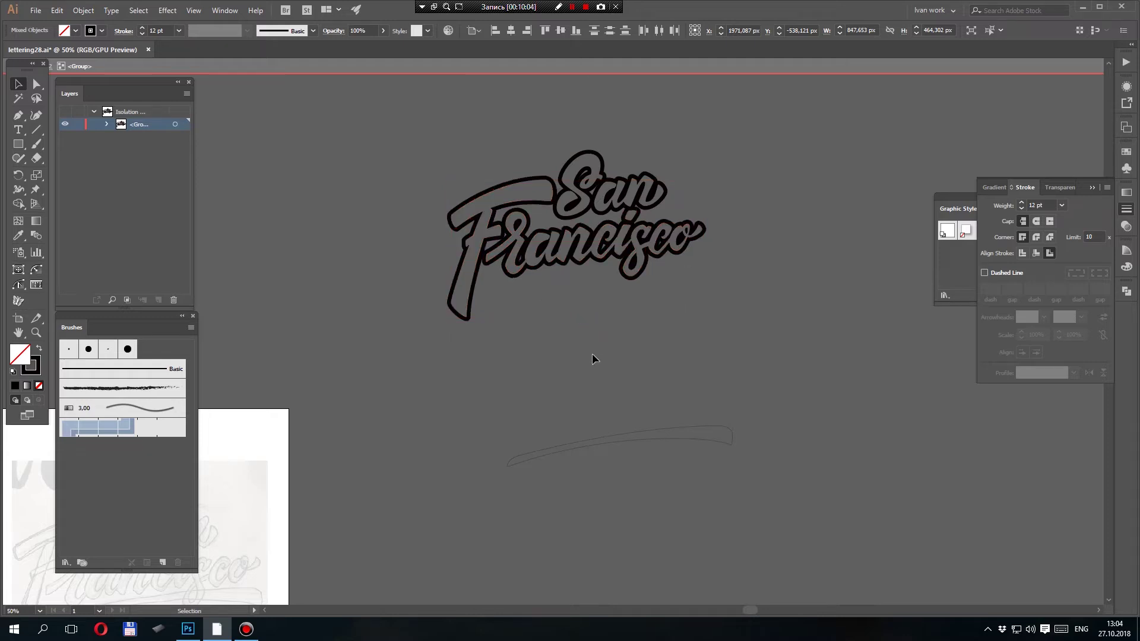
double_click(635, 309)
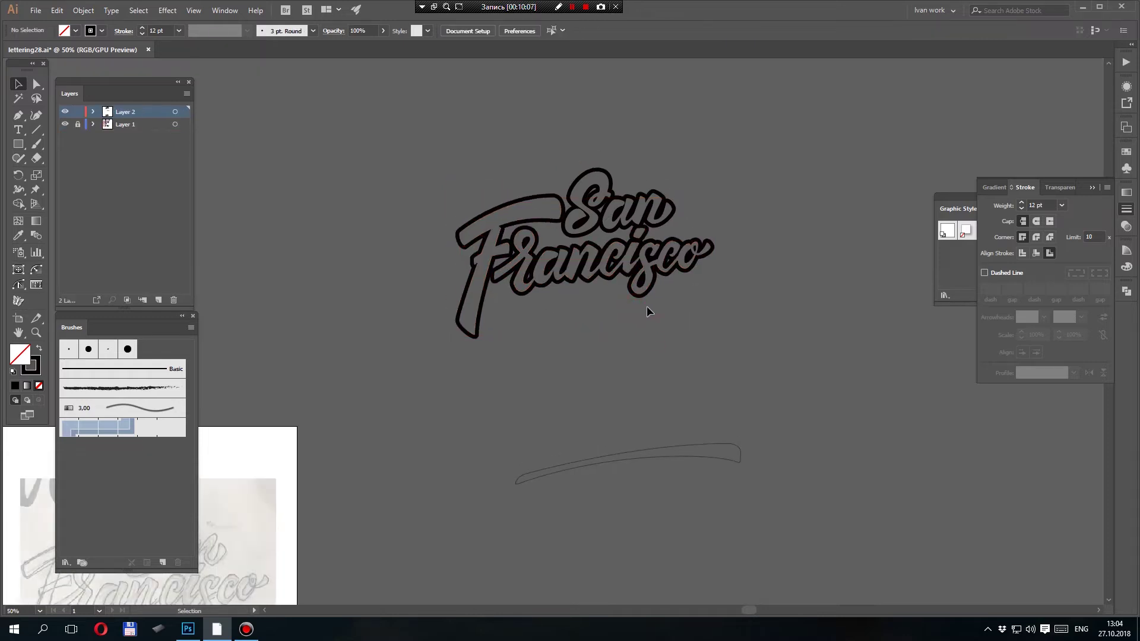
- Reduce the stroke weight of the whole San Francisco lettering group to 8 pt
drag(518, 177, 849, 278)
click(1039, 206)
key(Down)
key(Down)
key(Down)
key(Down)
key(Down)
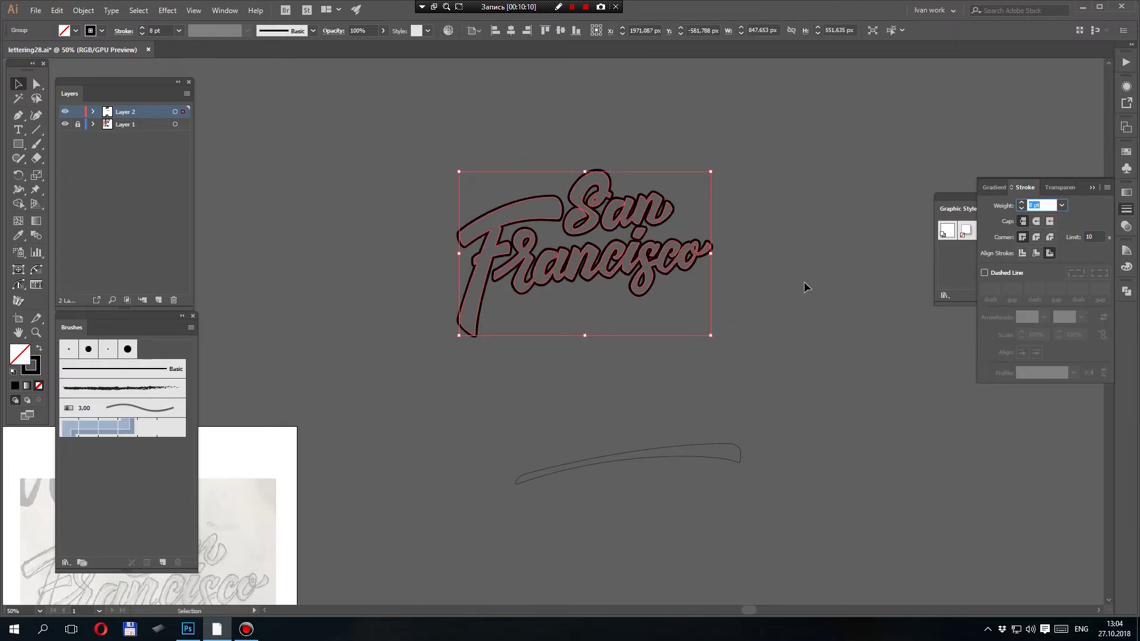
click(803, 282)
drag(589, 284, 617, 304)
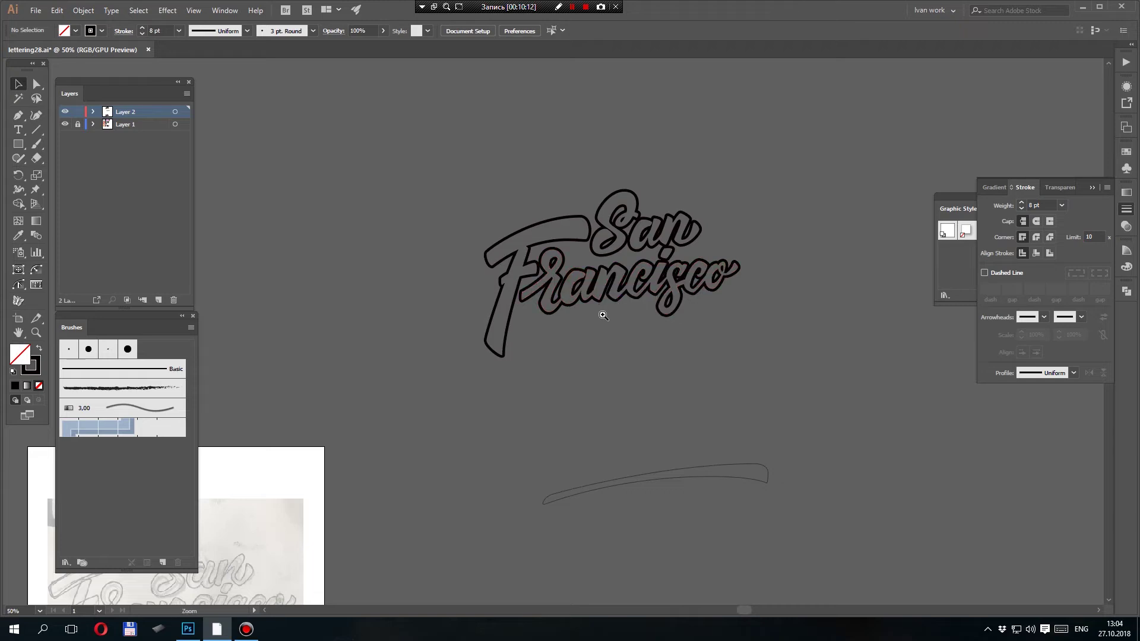
- Place a duplicate of the San Francisco lettering below and to the right of the original
click(603, 315)
drag(552, 305, 577, 296)
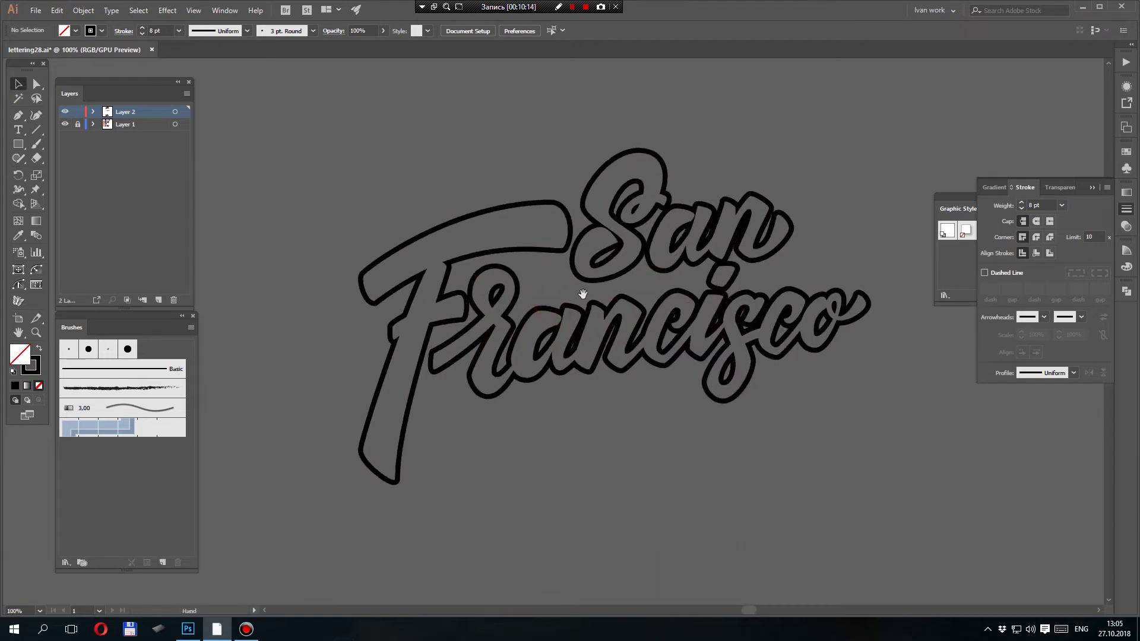
key(ctrl+minus)
key(ctrl+minus)
key(ctrl+minus)
key(ctrl+minus)
drag(478, 263, 741, 377)
- Move the swash under the word Francisco and give it the same stroke style as the lettering
click(546, 361)
mouse_move(546, 361)
mouse_down()
mouse_move(532, 266)
mouse_move(583, 266)
mouse_up()
key(i)
click(542, 223)
key(v)
click(605, 250)
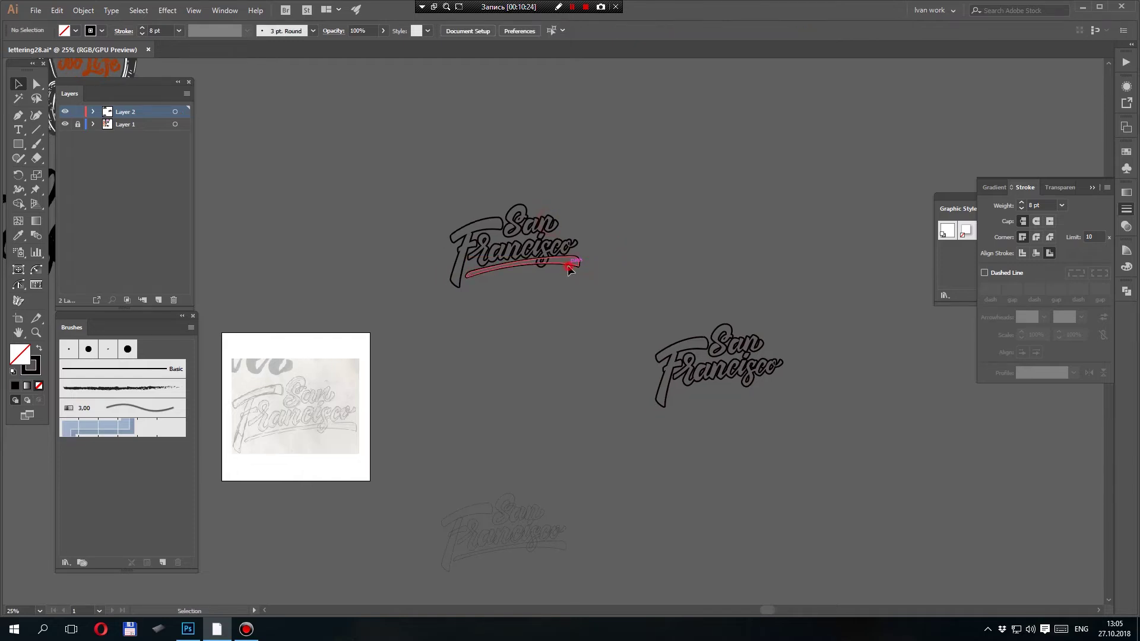
click(569, 270)
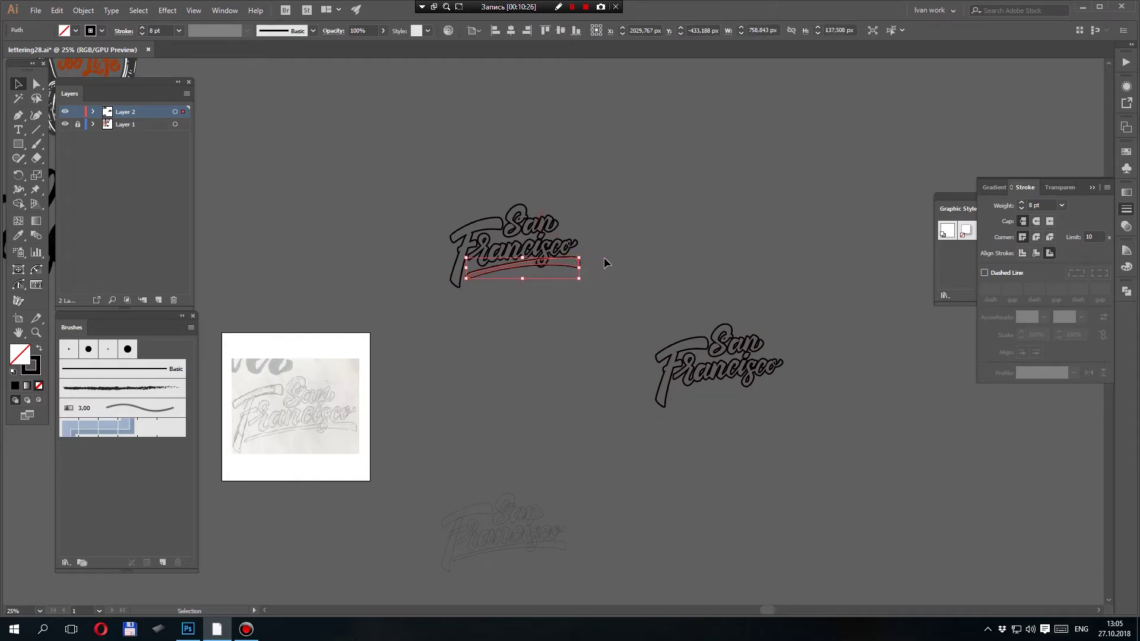
click(610, 259)
- Try to swap the fill and stroke of the spare lettering copy that has no swash
drag(648, 265, 617, 240)
drag(595, 256, 753, 427)
key(shift+x)
click(789, 383)
key(ctrl+z)
- Check the lettering with its swash up close and add a new layer above Layer 2
click(542, 318)
drag(486, 278, 534, 320)
ctrl+click(524, 309)
ctrl+click(522, 274)
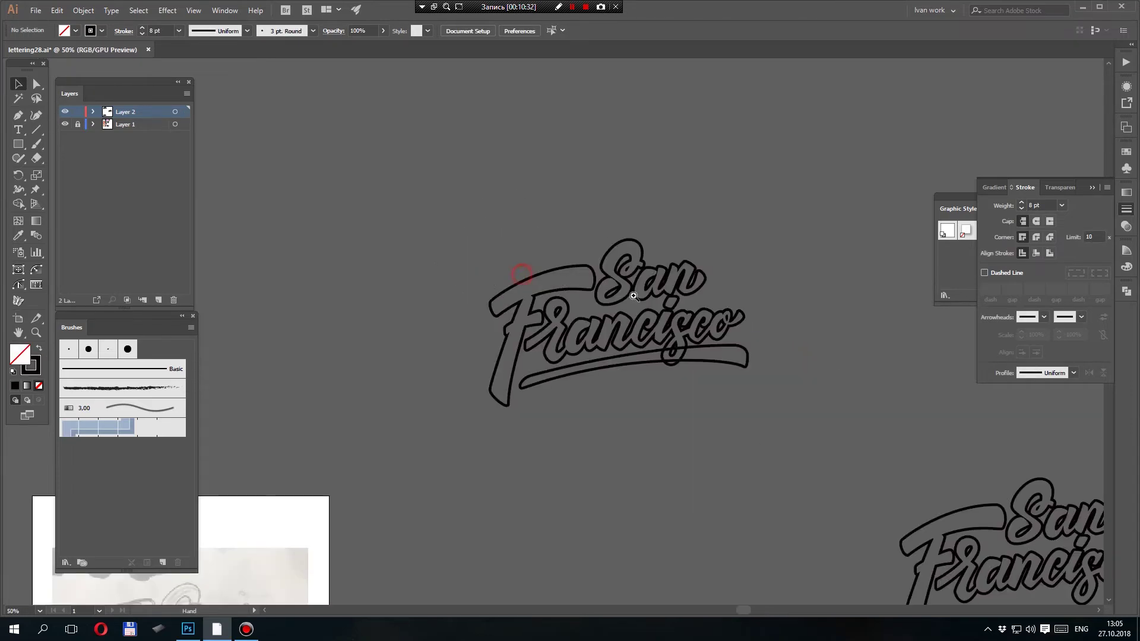
ctrl+click(634, 296)
ctrl+click(598, 338)
drag(556, 334, 647, 328)
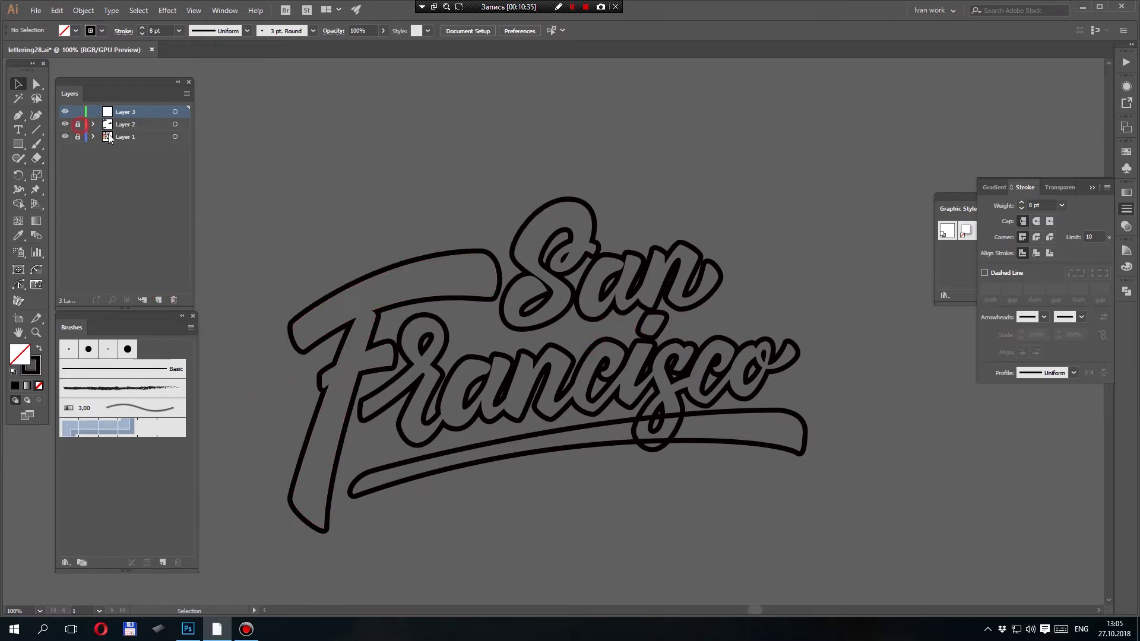
- Unlock Layer 2 and place a duplicate of the lettering with its swash to the right of the original
key(ctrl+minus)
key(ctrl+minus)
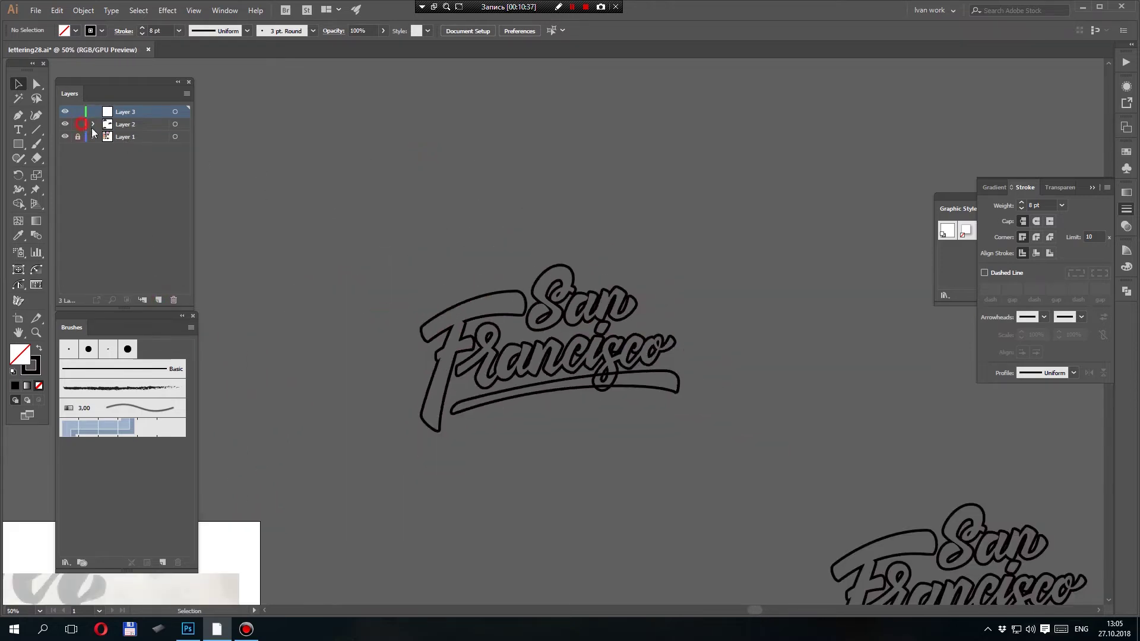
key(ctrl+minus)
click(600, 356)
alt+drag(600, 356, 806, 384)
click(706, 314)
- Convert the strokes of the original lettering and its swash into filled black outlines
drag(468, 267, 638, 425)
key(ctrl+shift+o)
click(621, 408)
drag(445, 263, 643, 417)
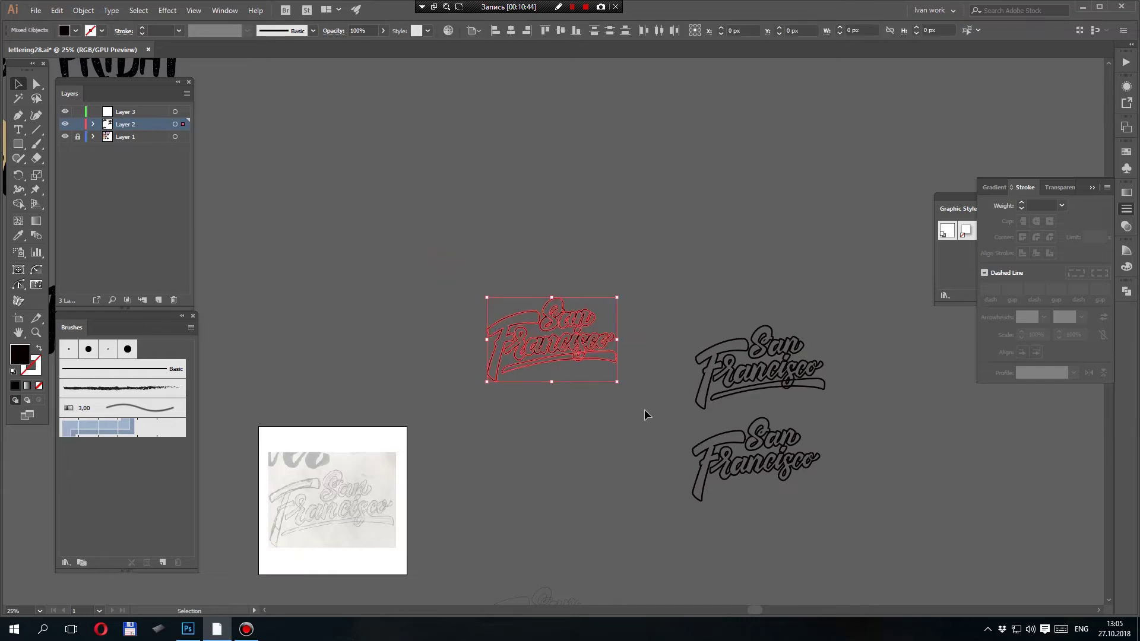
click(447, 278)
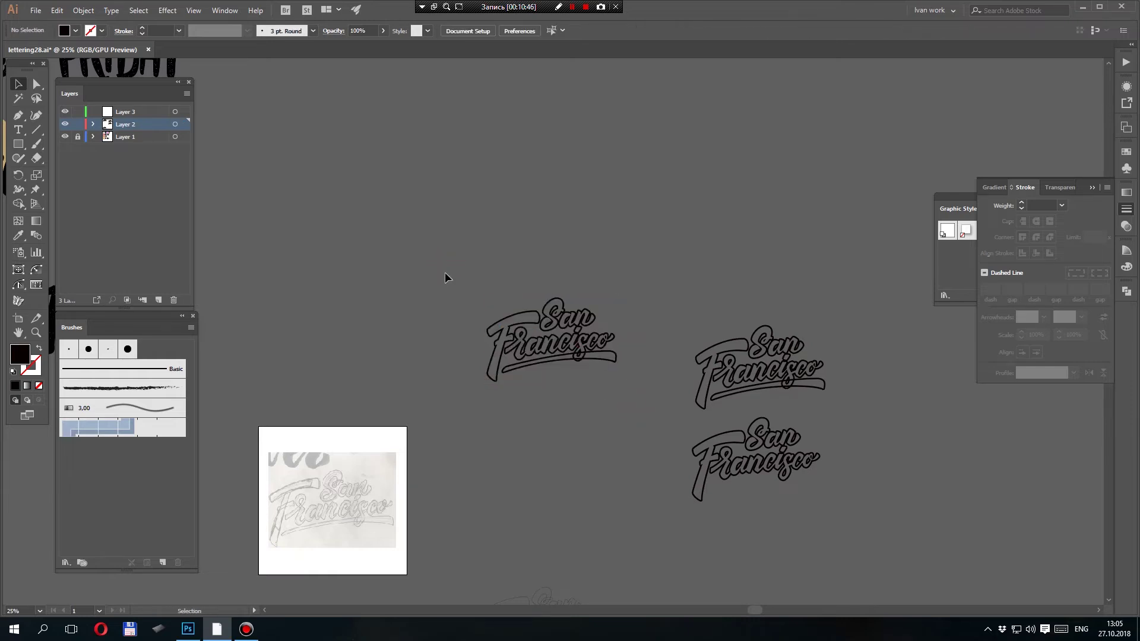
- Make Layer 3 active, lock Layer 2, and hide the panels for close work on the S of San
click(134, 112)
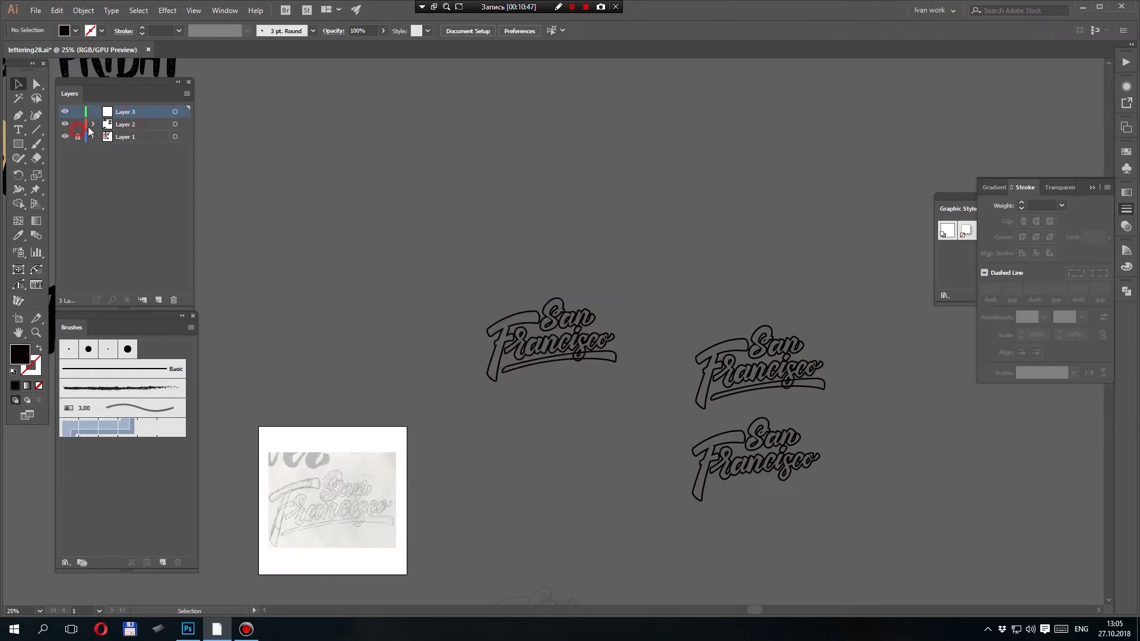
ctrl+click(527, 356)
ctrl+click(533, 349)
ctrl+click(580, 303)
ctrl+click(581, 303)
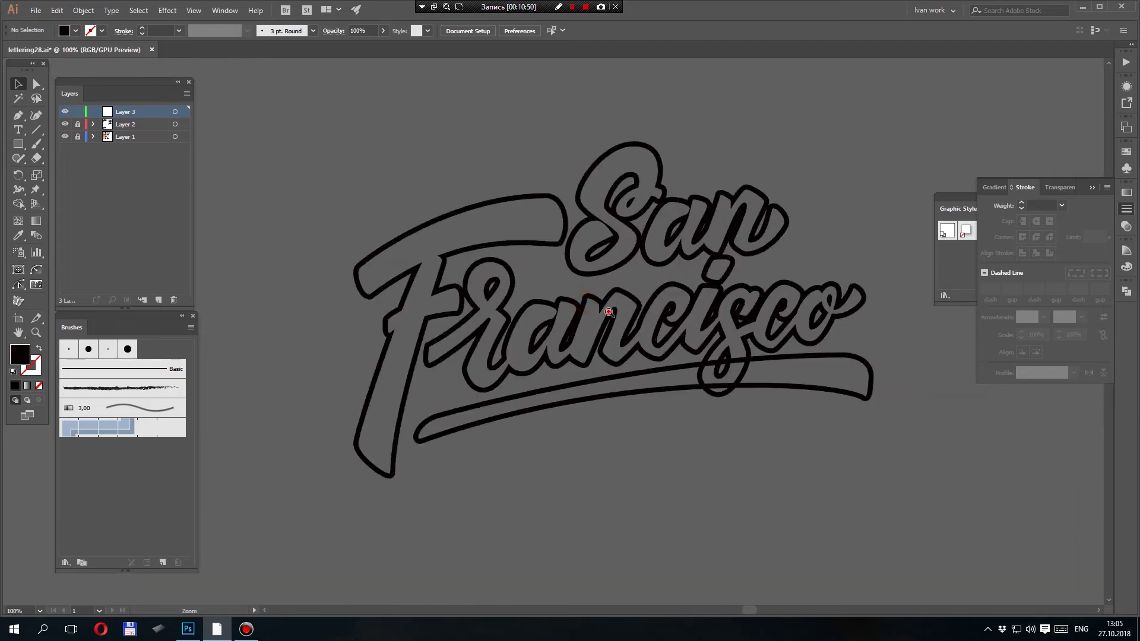
ctrl+click(608, 311)
ctrl+click(543, 257)
ctrl+click(581, 271)
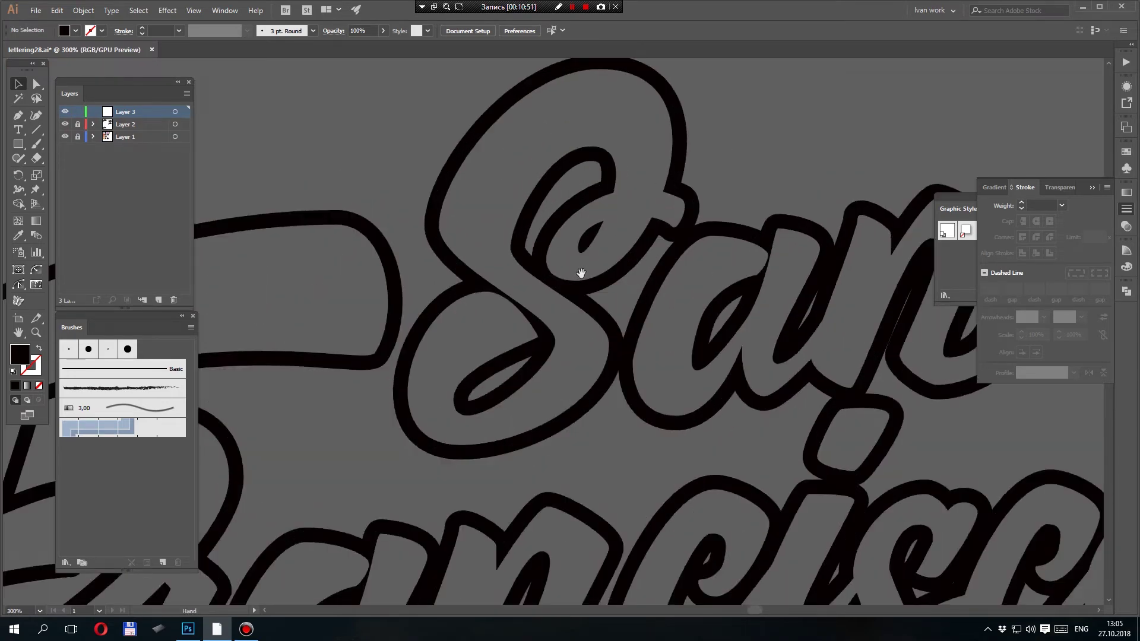
ctrl+click(584, 271)
key(Tab)
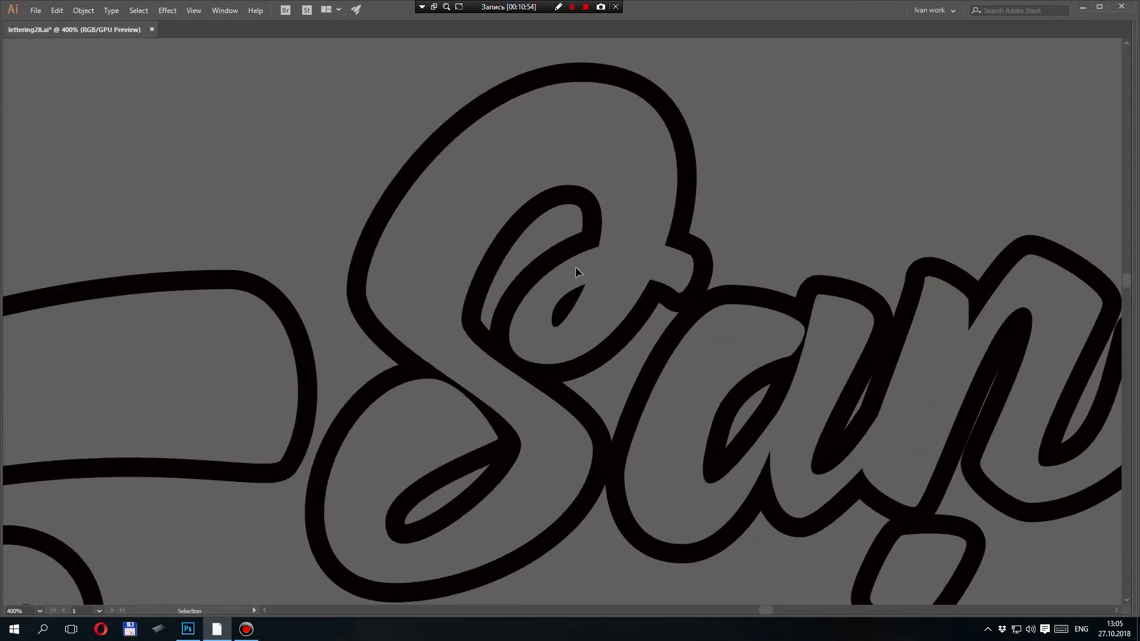
- Draw a curved black wedge with the Pen tool that extends the tip of the small counter inside the S
click(584, 284)
ctrl+click(591, 284)
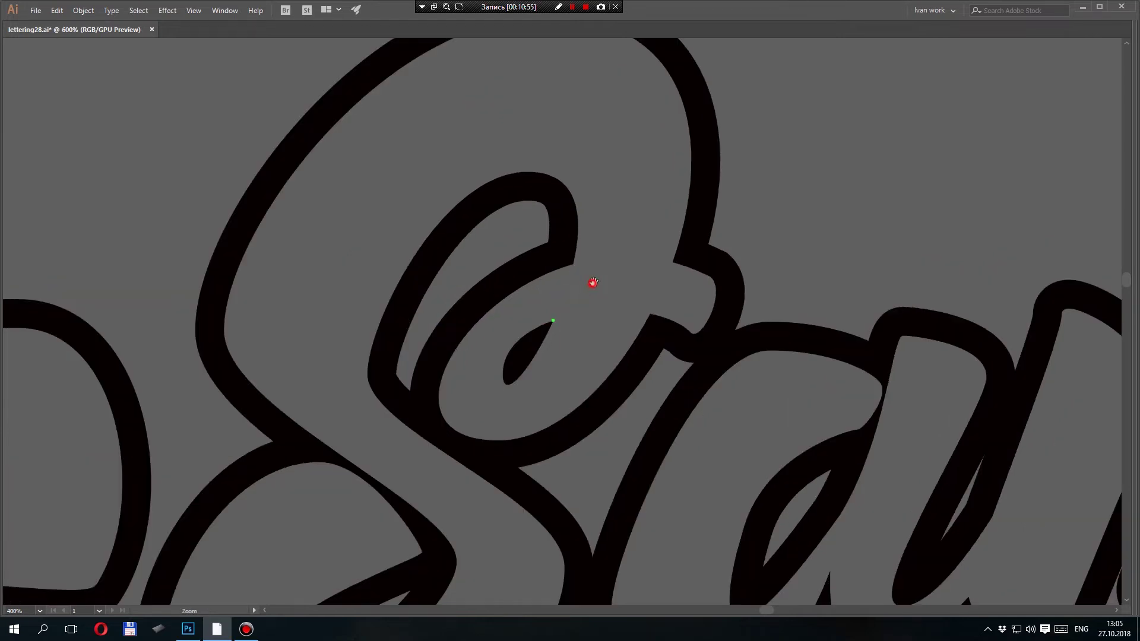
ctrl+click(591, 298)
drag(592, 299, 603, 264)
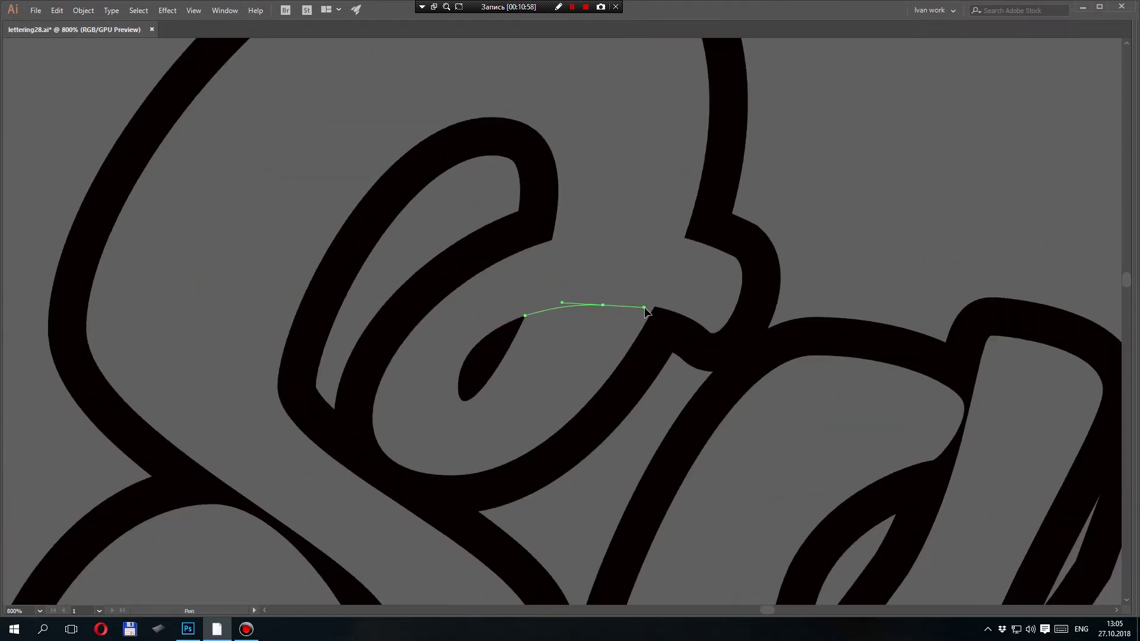
drag(502, 347, 469, 387)
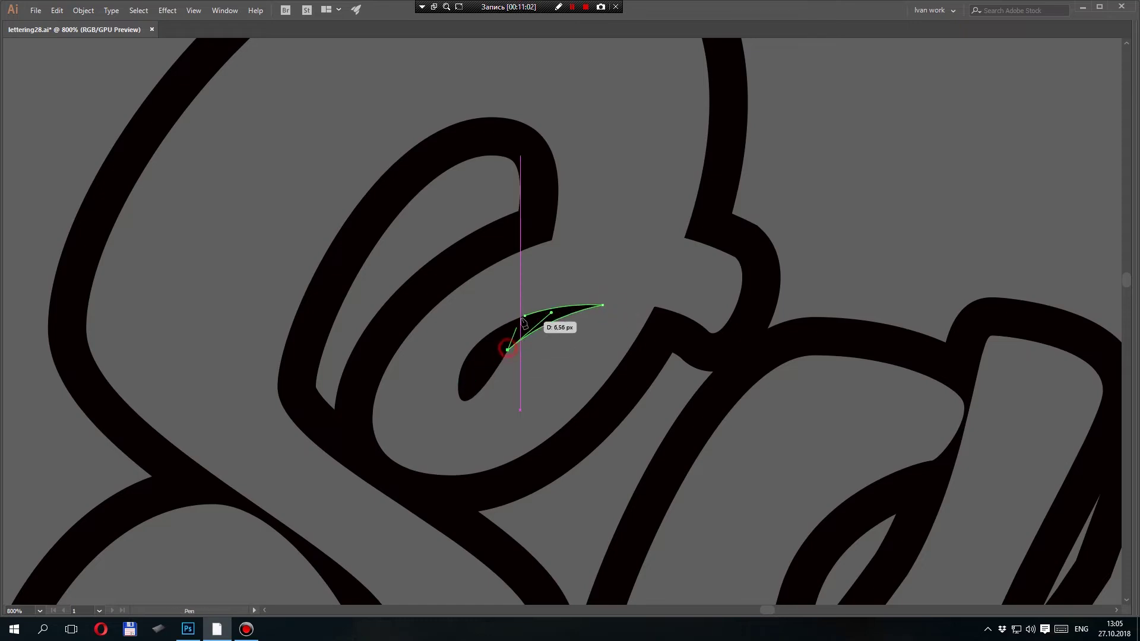
ctrl+click(538, 357)
- Draw a black triangular wedge extending the inner corner where the top bar of the F meets its stem
drag(615, 392, 488, 261)
drag(518, 291, 600, 204)
mouse_move(553, 288)
mouse_down()
mouse_move(615, 234)
mouse_move(707, 221)
mouse_up()
mouse_move(624, 269)
mouse_down()
mouse_move(511, 236)
mouse_move(470, 302)
mouse_move(569, 267)
mouse_up()
key(ctrl+minus)
key(ctrl+minus)
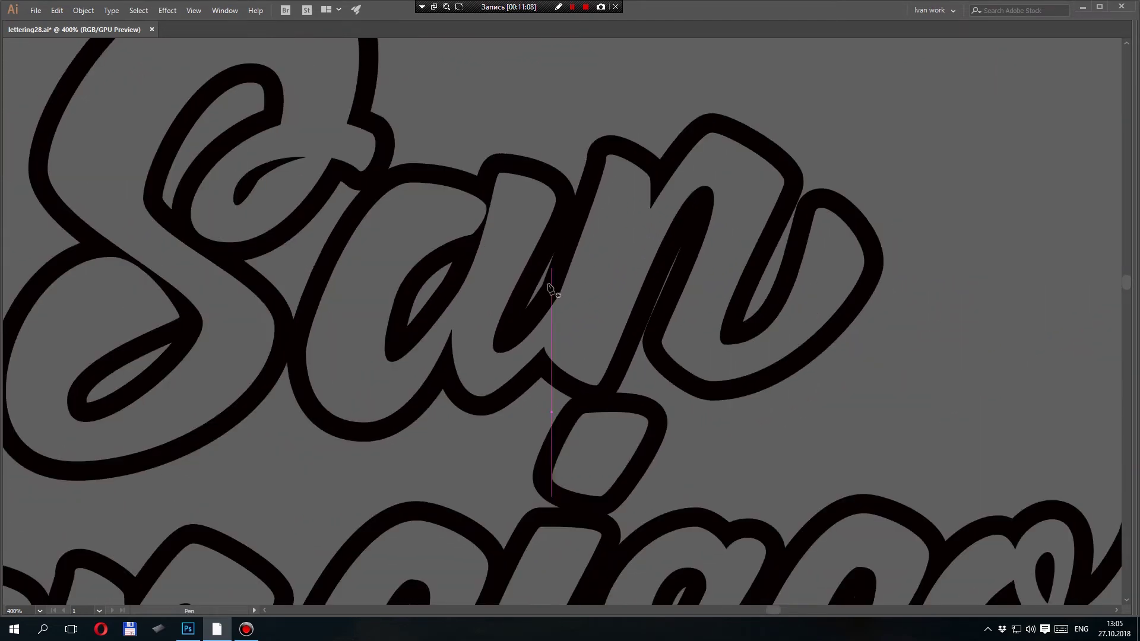
drag(430, 330, 666, 185)
drag(492, 285, 752, 265)
drag(531, 265, 734, 269)
drag(560, 283, 742, 273)
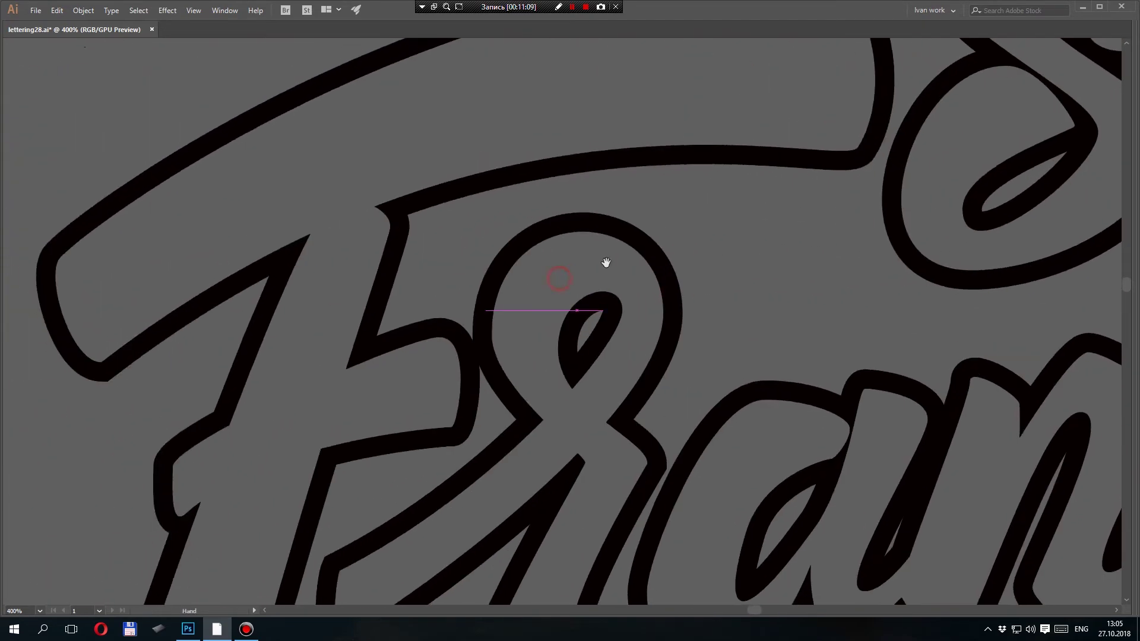
drag(601, 267, 725, 295)
drag(440, 268, 476, 267)
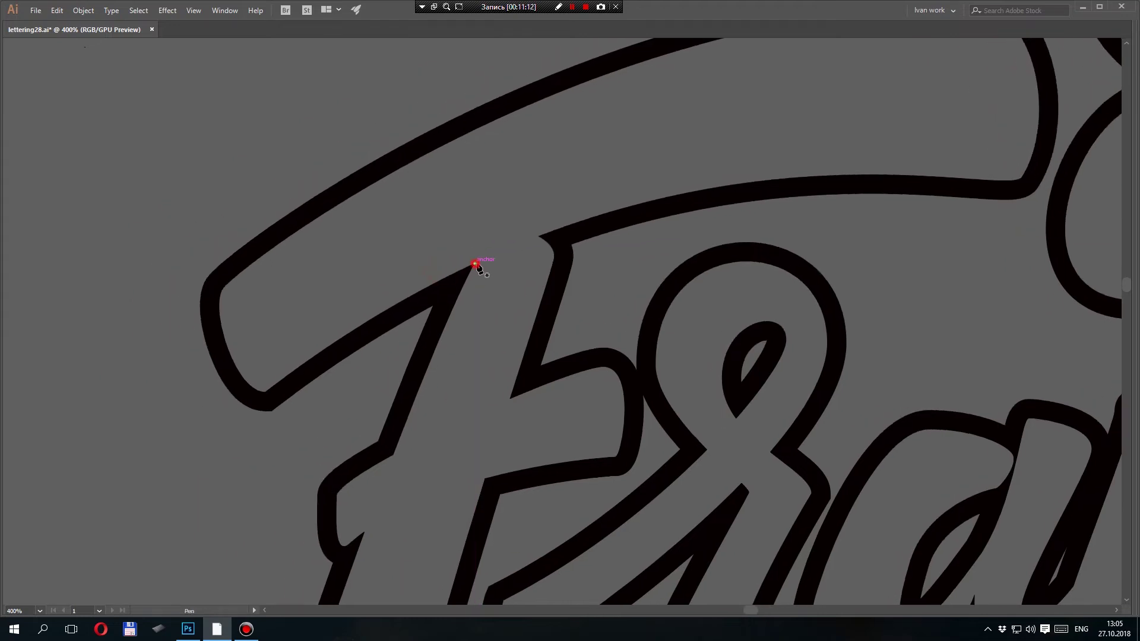
drag(446, 308, 476, 266)
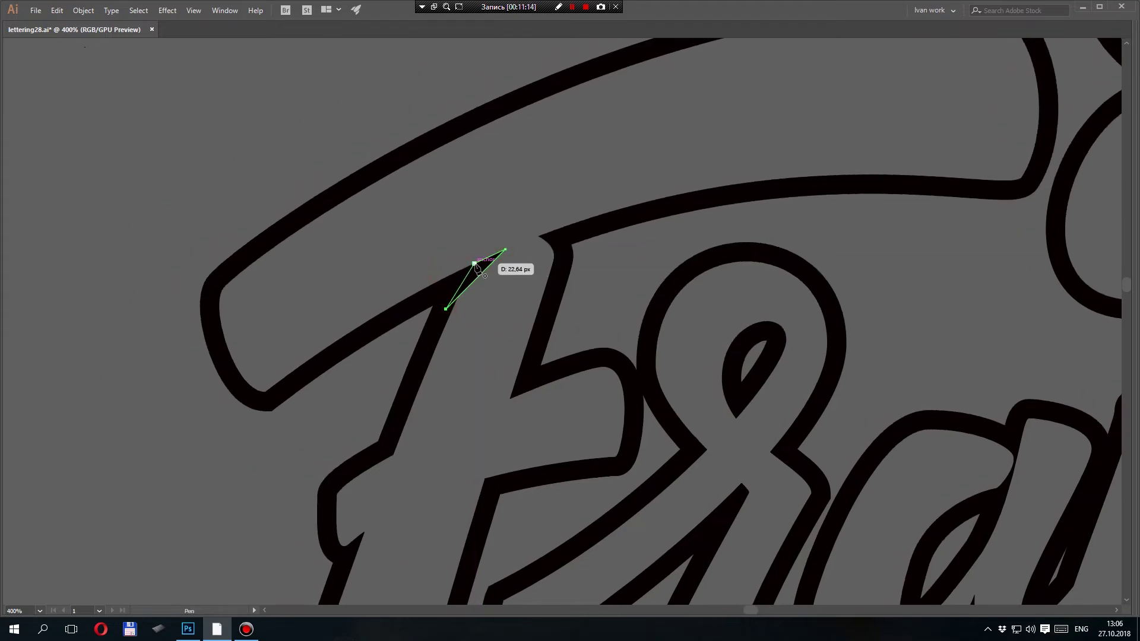
- Draw a second black wedge on the F, pointing inward where the stem meets its middle stroke
drag(493, 333, 497, 260)
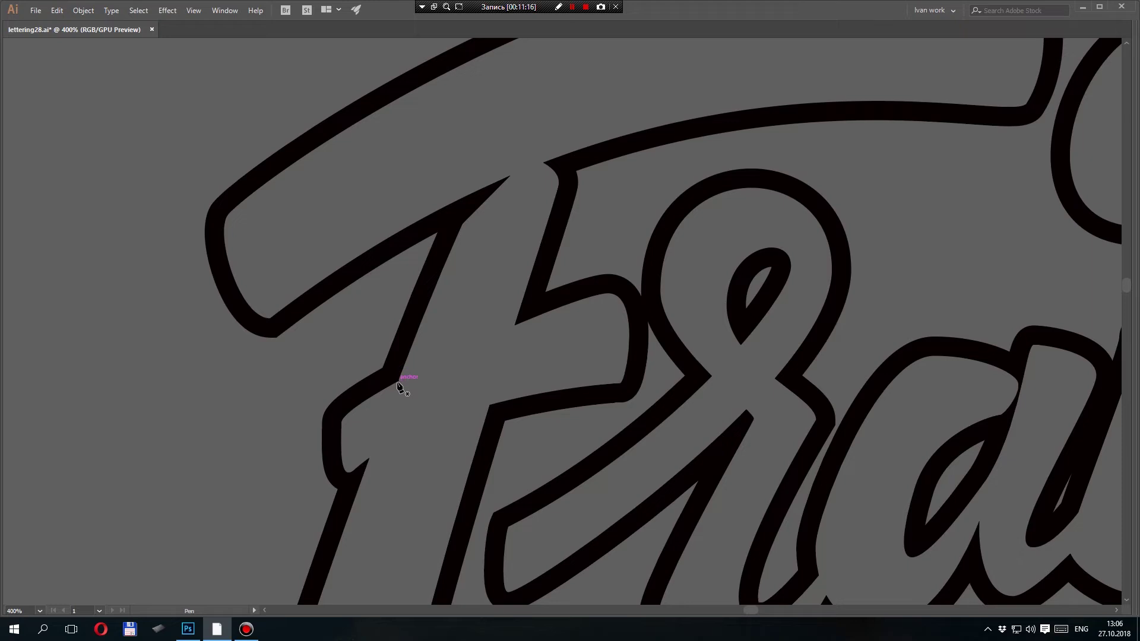
drag(398, 360, 399, 385)
drag(445, 427, 440, 294)
drag(510, 251, 411, 370)
drag(486, 308, 427, 386)
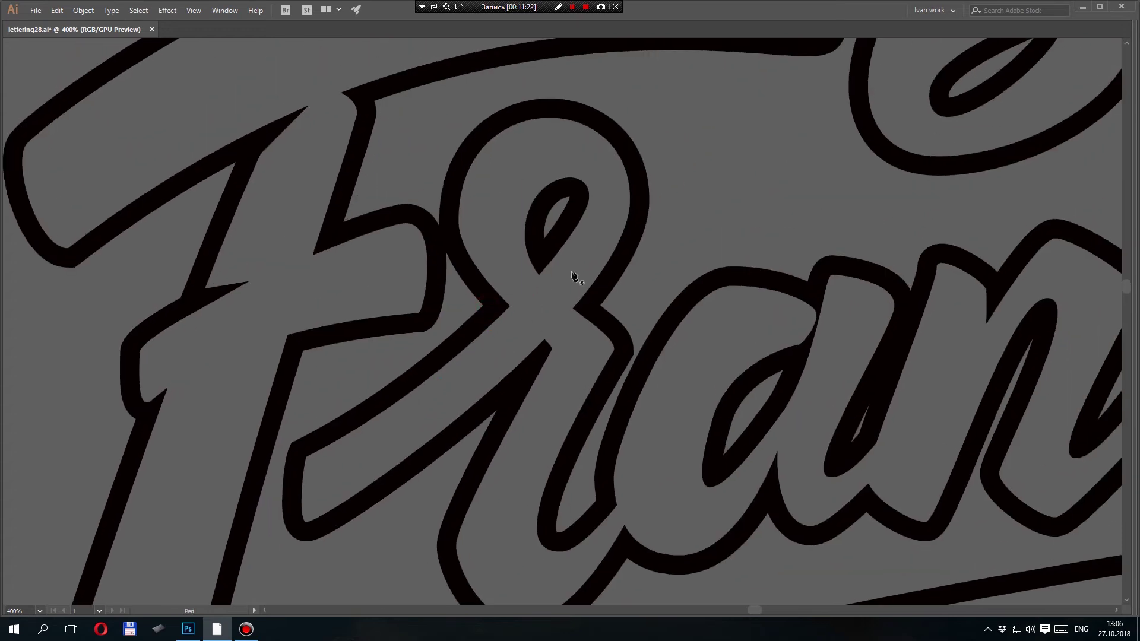
- Draw a black triangular wedge that extends the tip of the lower loop's counter in the s of Francisco
mouse_move(509, 306)
mouse_down()
mouse_move(531, 333)
mouse_move(493, 314)
mouse_up()
drag(569, 320, 492, 258)
drag(565, 292, 459, 257)
drag(590, 290, 314, 335)
drag(604, 287, 372, 282)
drag(609, 261, 520, 309)
drag(580, 297, 424, 231)
drag(531, 309, 508, 245)
drag(543, 302, 539, 297)
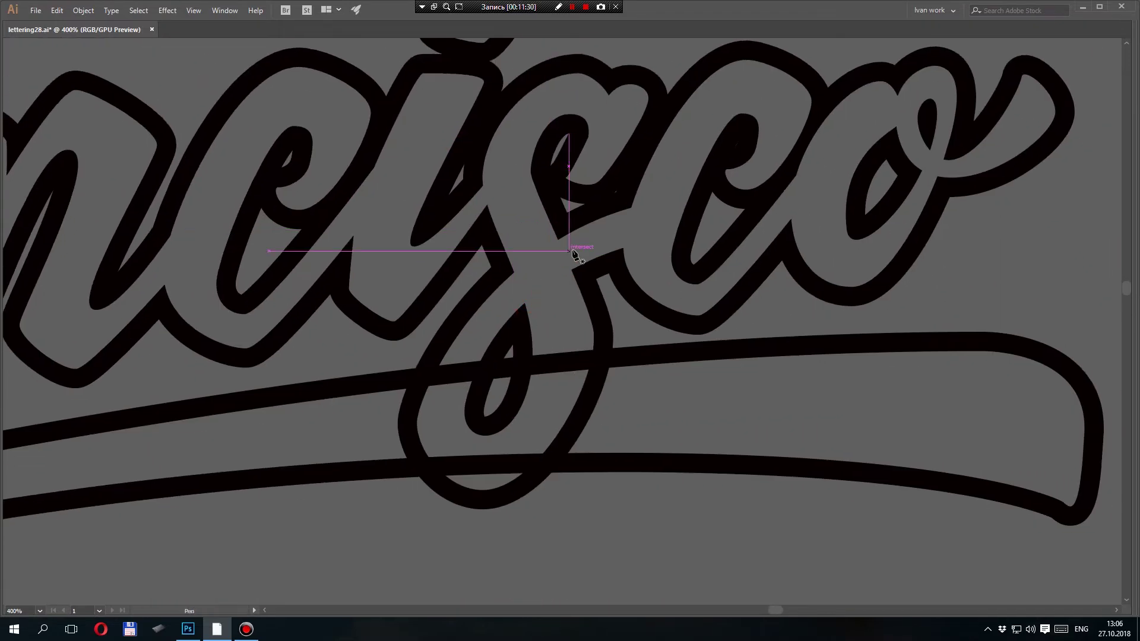
click(524, 304)
click(559, 278)
click(524, 331)
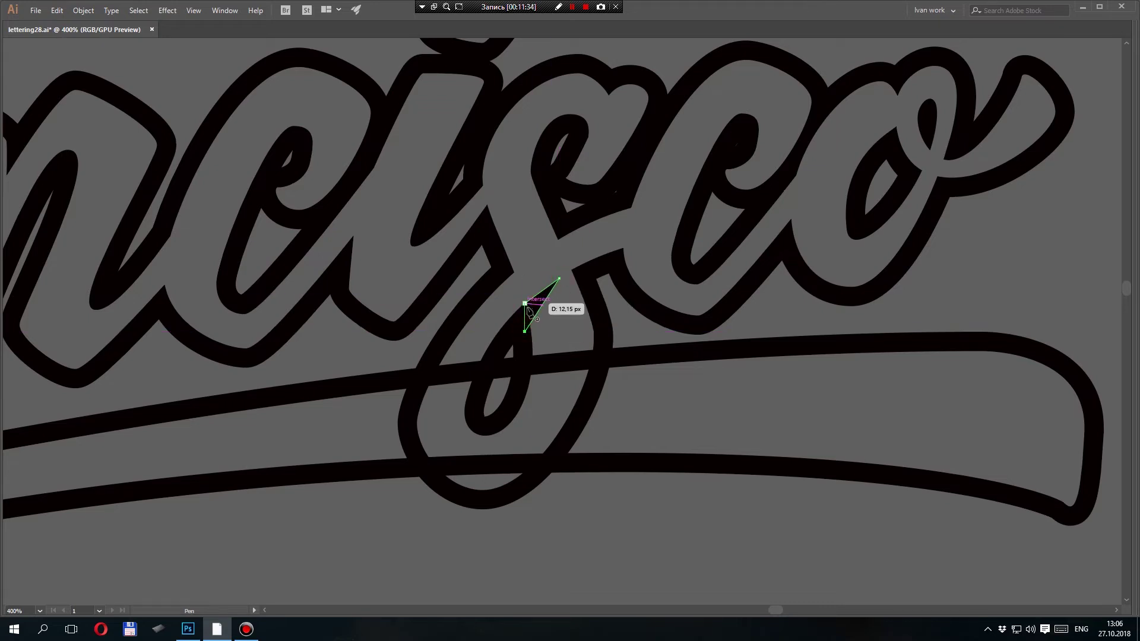
- Draw a small black wedge on the final o of Francisco, at the corner where its strokes cross
drag(609, 314, 548, 318)
drag(585, 308, 554, 350)
drag(682, 219, 632, 231)
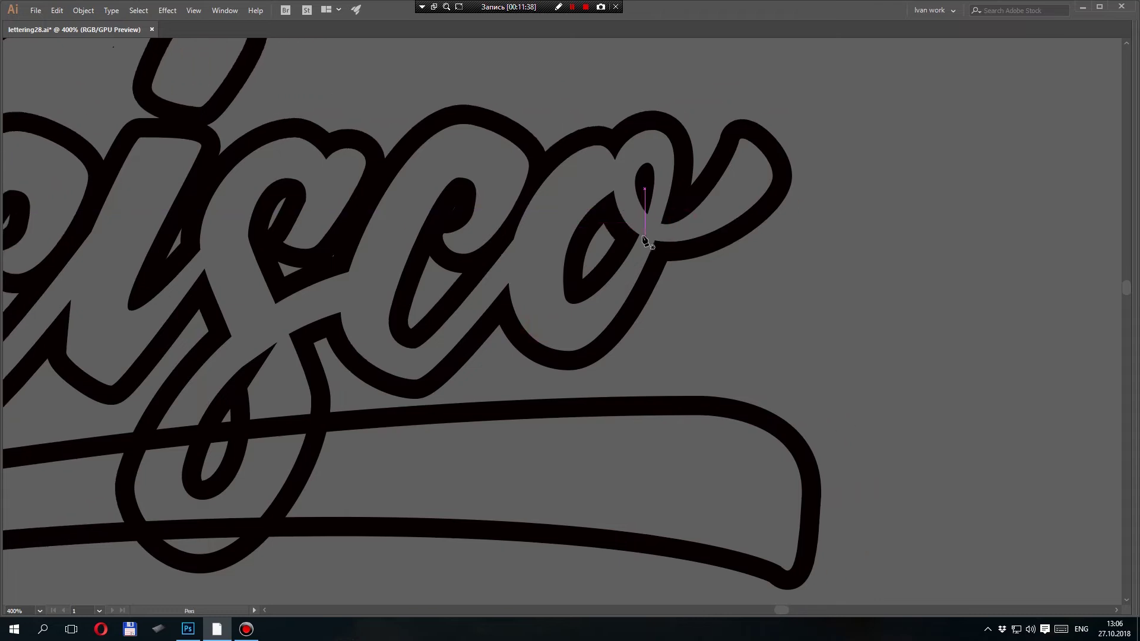
ctrl+click(641, 239)
ctrl+click(552, 305)
ctrl+click(552, 320)
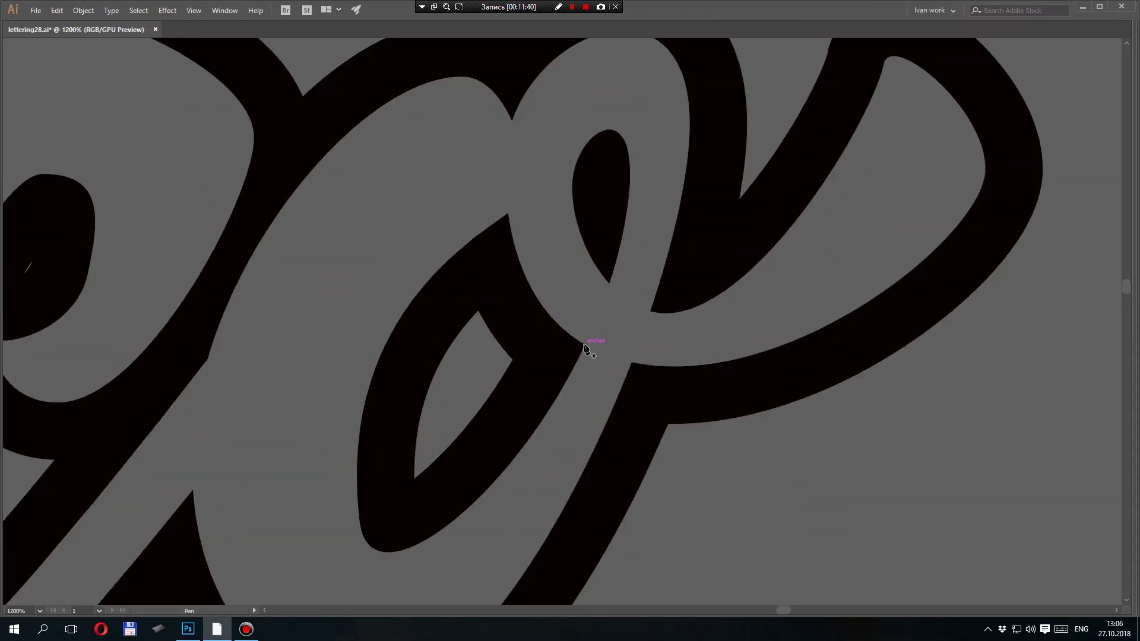
click(567, 364)
click(610, 357)
key(ctrl+minus)
key(ctrl+minus)
key(ctrl+minus)
key(ctrl+minus)
key(ctrl+minus)
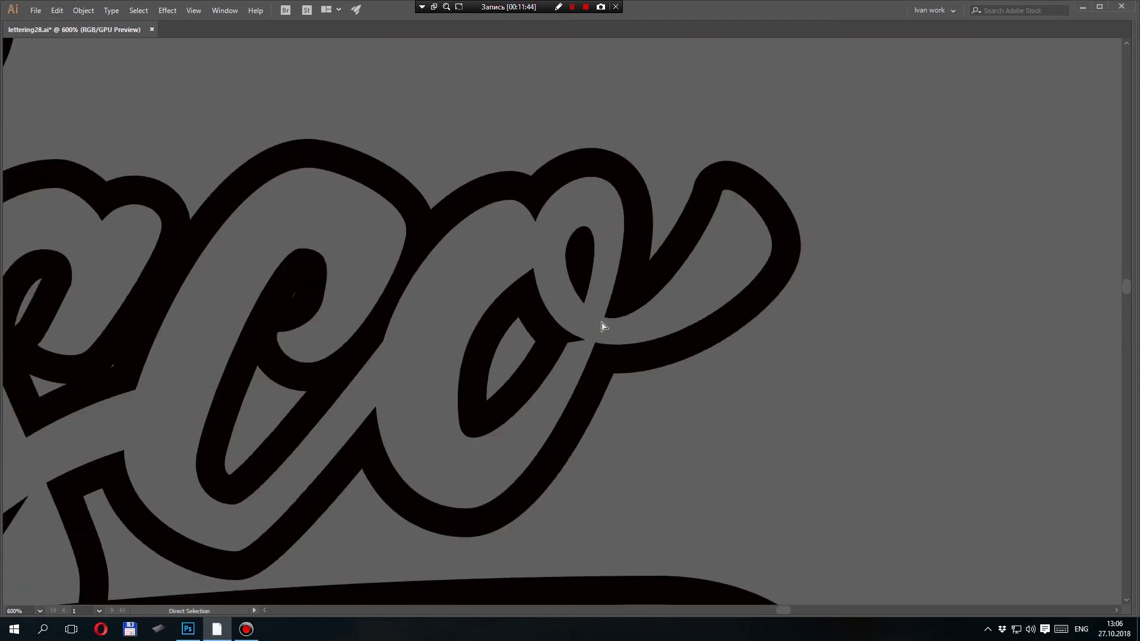
- Return to the Selection tool, show the panels again, lock Layer 3 and unlock Layer 2
drag(489, 418, 584, 308)
key(v)
drag(576, 354, 655, 343)
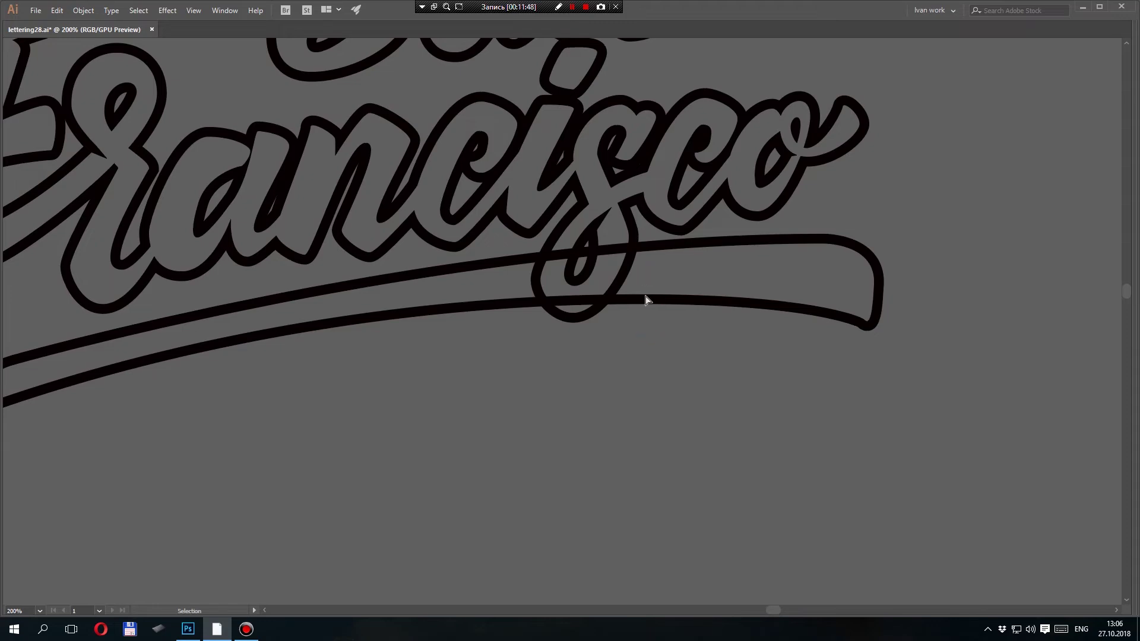
key(ctrl+minus)
key(ctrl+minus)
key(ctrl+minus)
key(Tab)
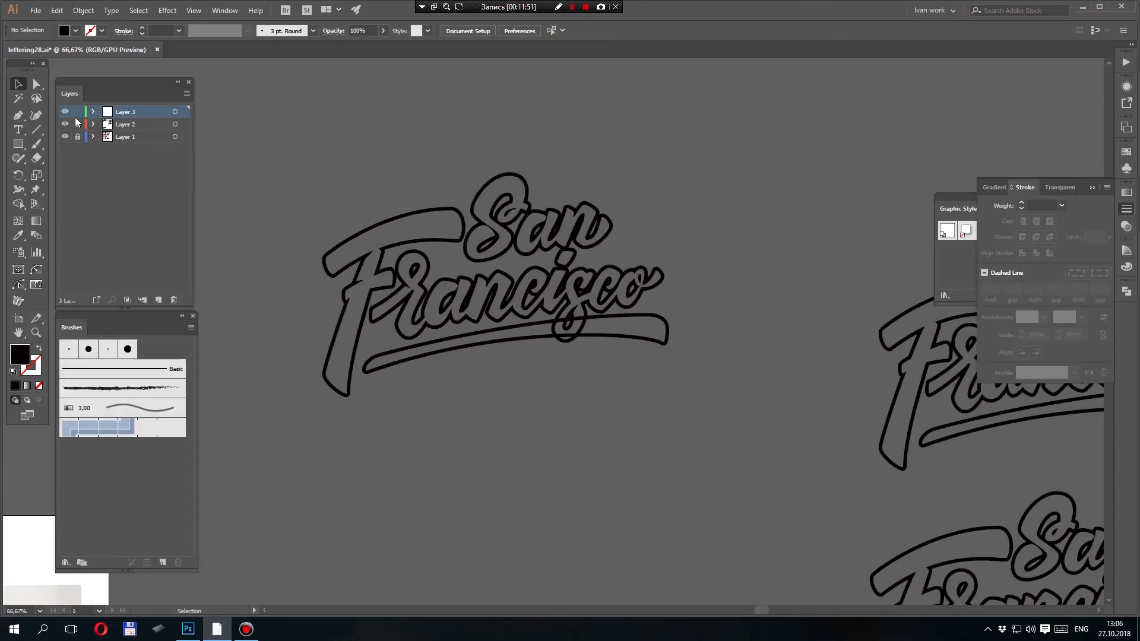
- Try to merge the outlined lettering and swash into one shape with Pathfinder Unite
click(463, 236)
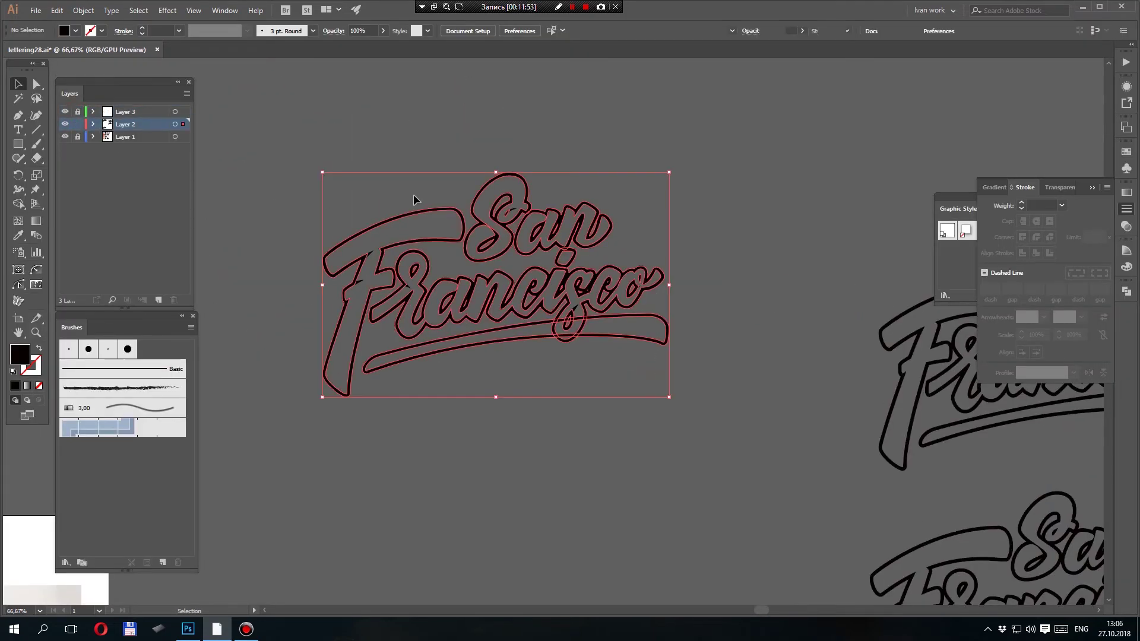
click(1123, 293)
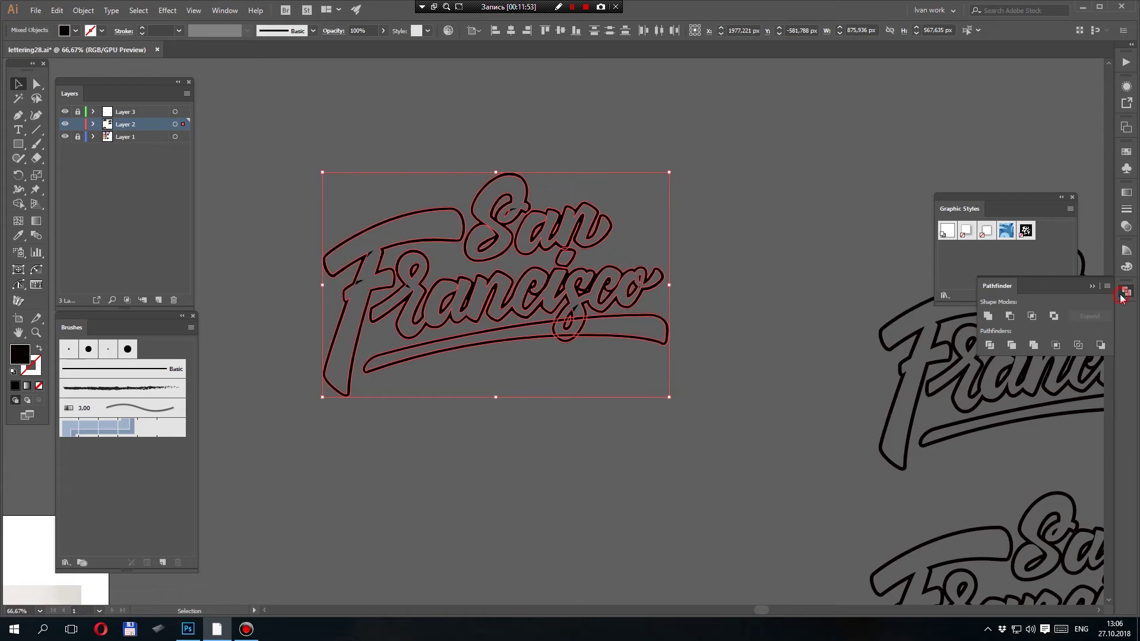
click(989, 316)
click(722, 410)
key(a)
key(ctrl+z)
- Examine how the swash and lettering outlines are separated and where the s loop overlaps the swash
click(703, 339)
click(658, 339)
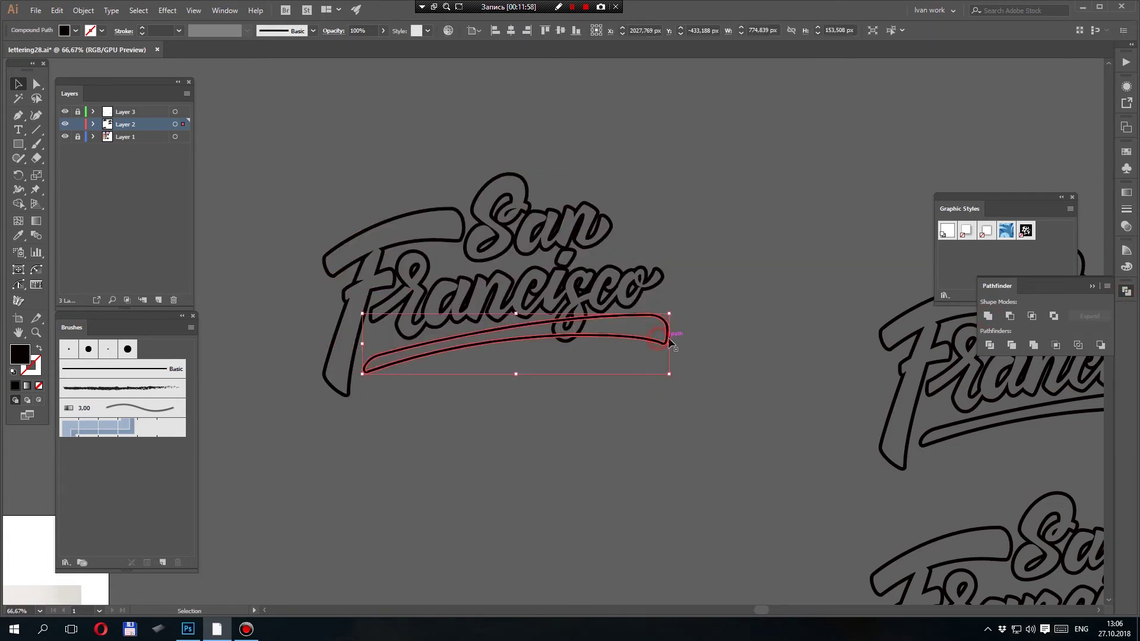
ctrl+click(669, 338)
click(704, 396)
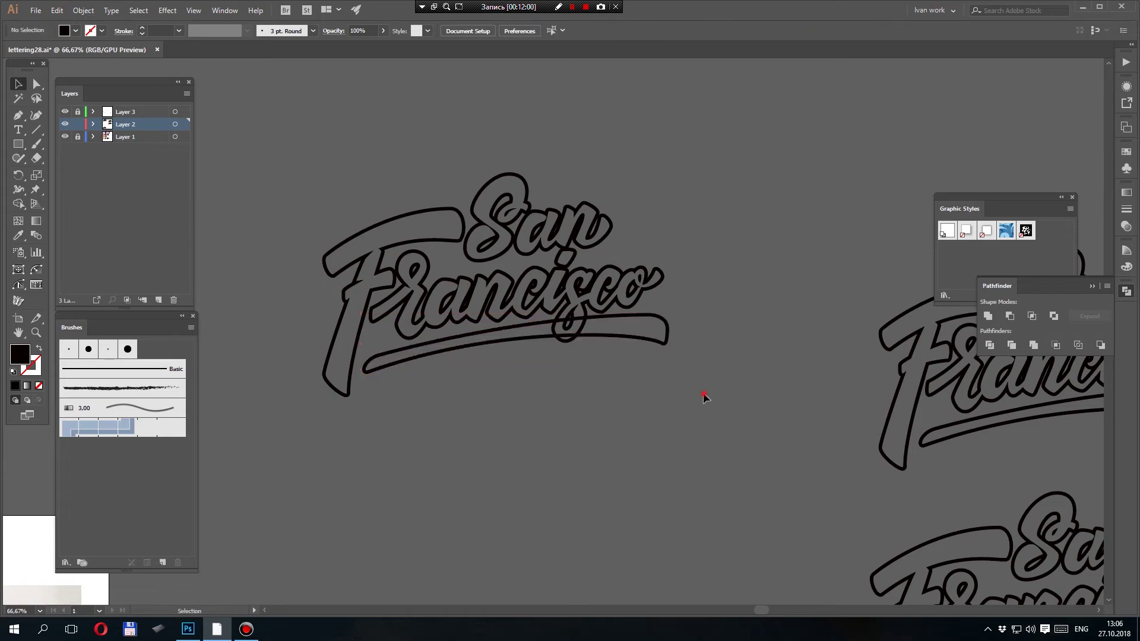
drag(354, 188, 671, 363)
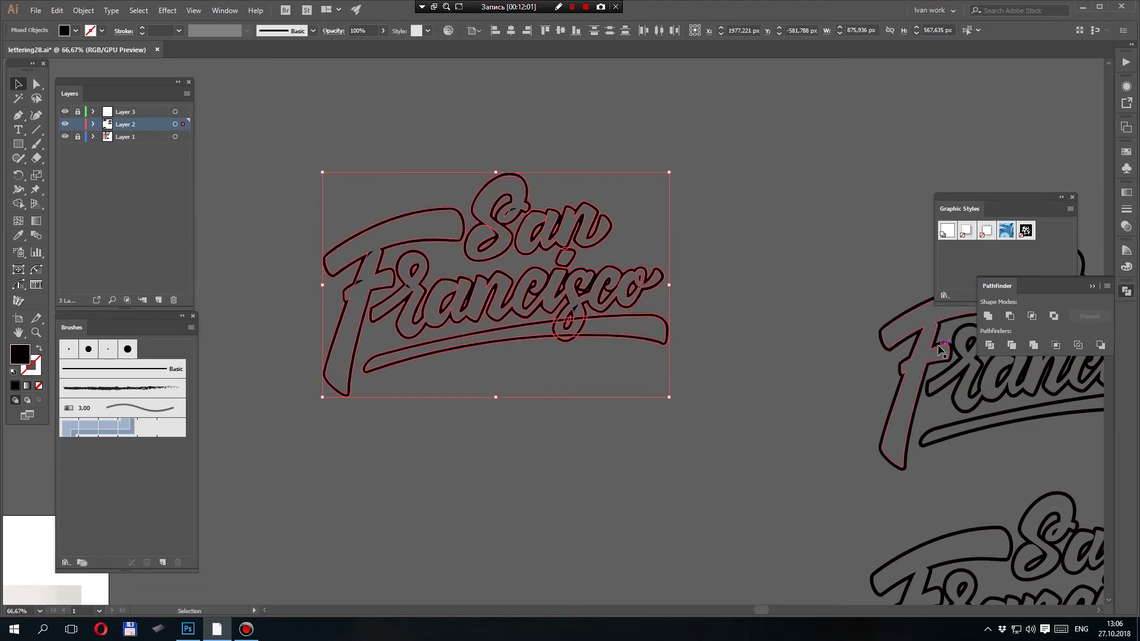
click(763, 384)
ctrl+click(553, 322)
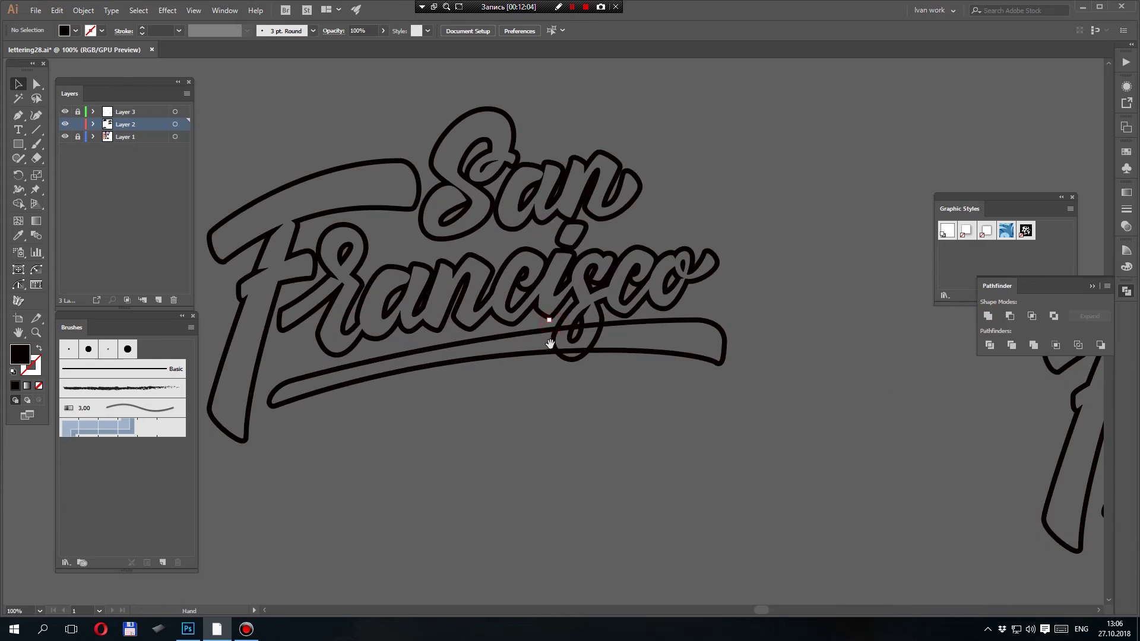
drag(548, 348, 536, 413)
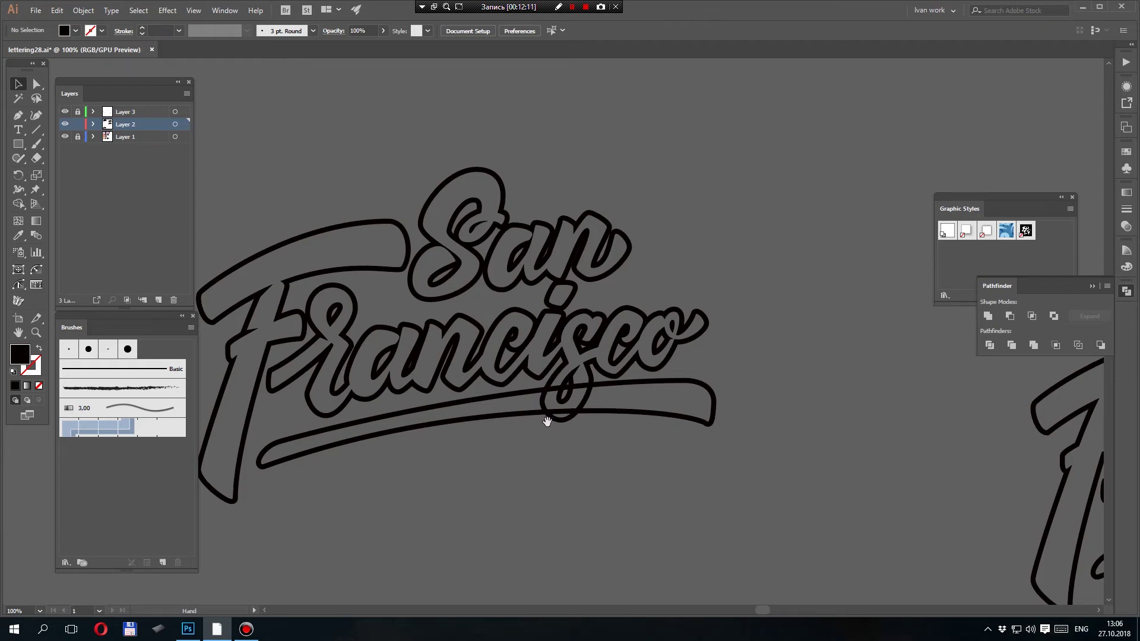
- Move the underline swash straight down, clear of the San Francisco lettering
click(549, 418)
click(584, 468)
drag(593, 470, 570, 419)
scroll(576, 384, down, 3)
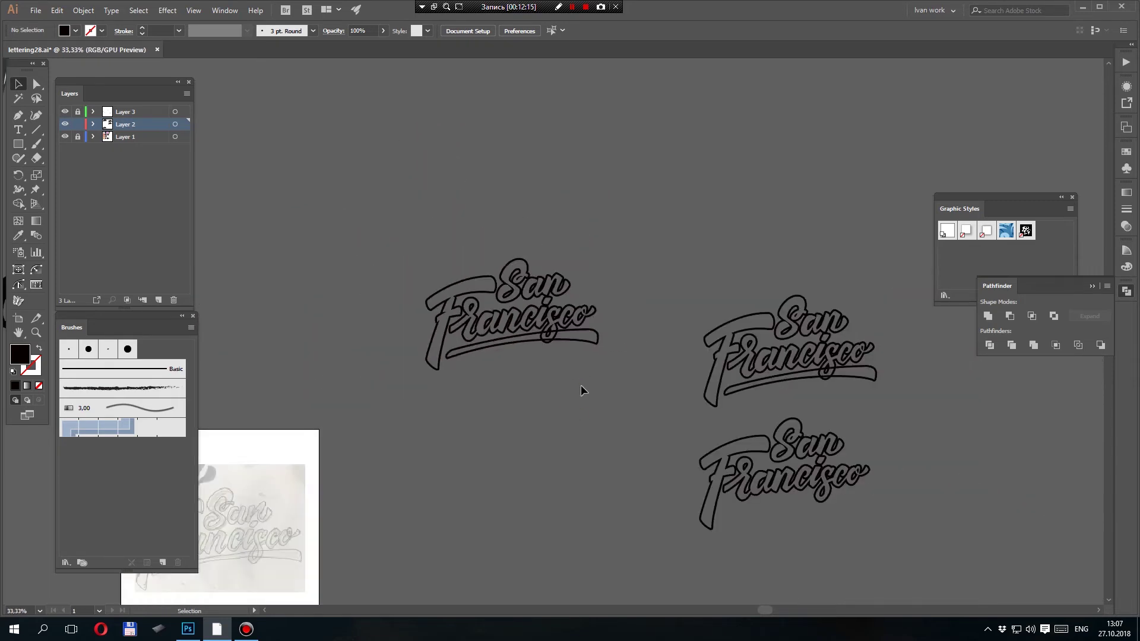
drag(584, 342, 584, 437)
click(593, 412)
drag(592, 371, 597, 388)
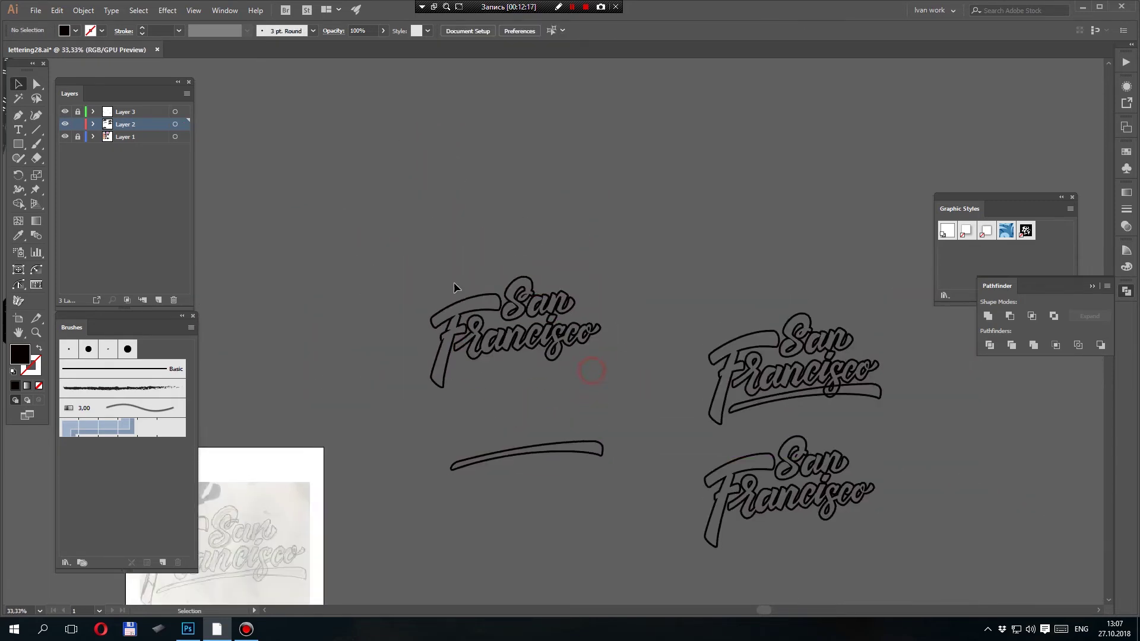
- Draw a white rectangle about 1125 by 819 px covering the whole lettering and send it behind the letters
click(439, 371)
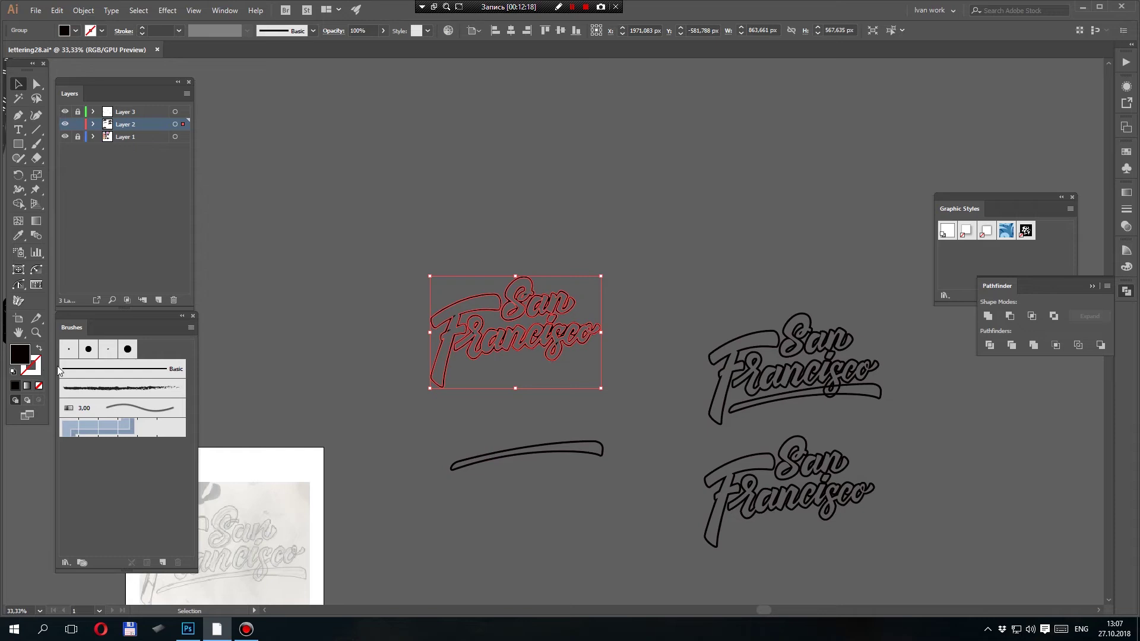
click(453, 400)
drag(488, 387, 459, 390)
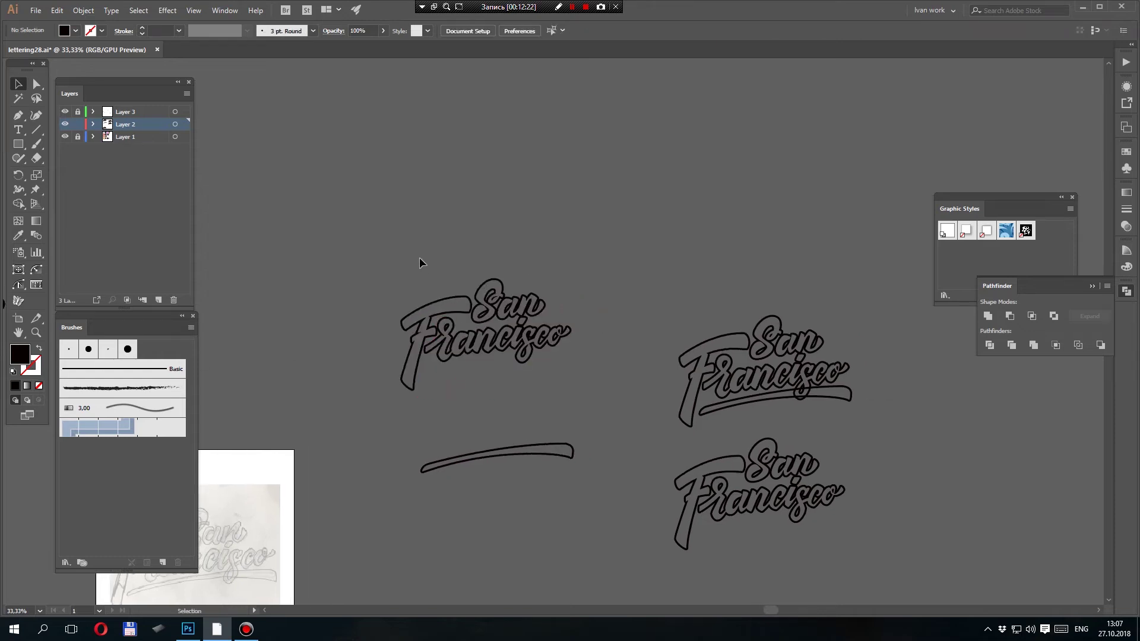
key(i)
click(280, 454)
drag(358, 424, 331, 416)
key(m)
drag(344, 242, 567, 405)
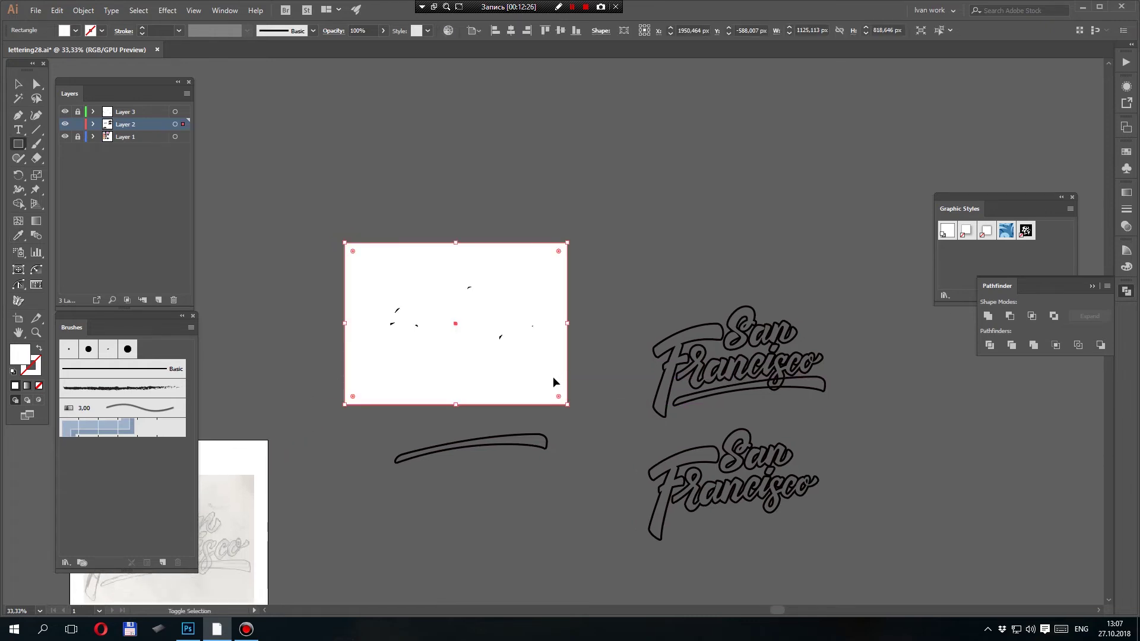
key(ctrl+shift+bracketleft)
- Divide the white rectangle by the lettering outline with Pathfinder and delete the white area surrounding the letters
key(v)
drag(489, 353, 486, 355)
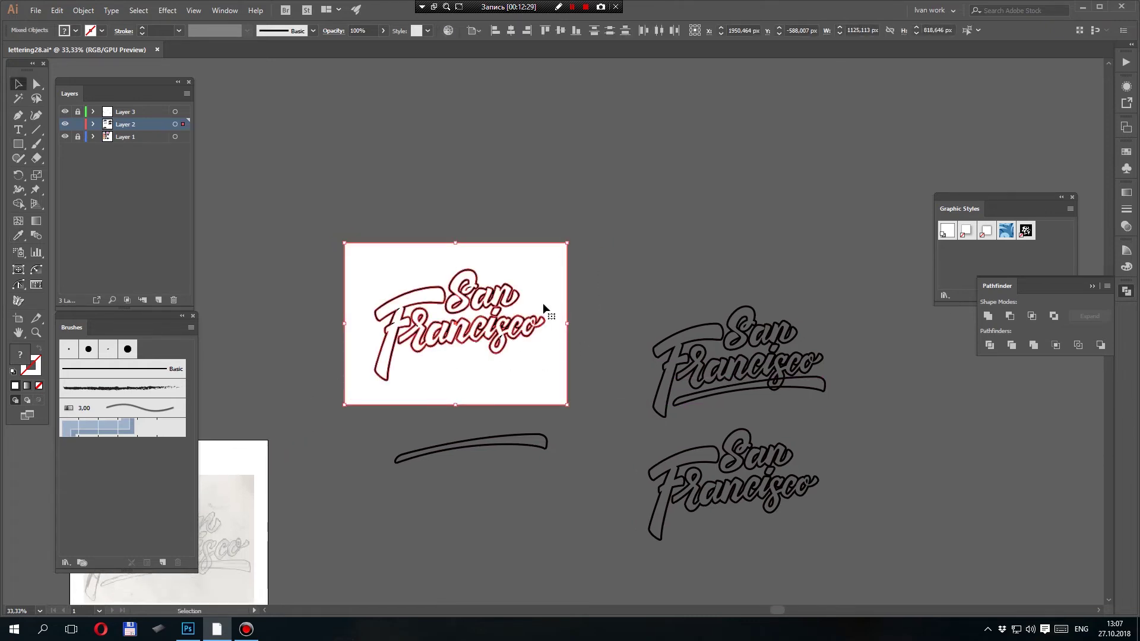
click(989, 346)
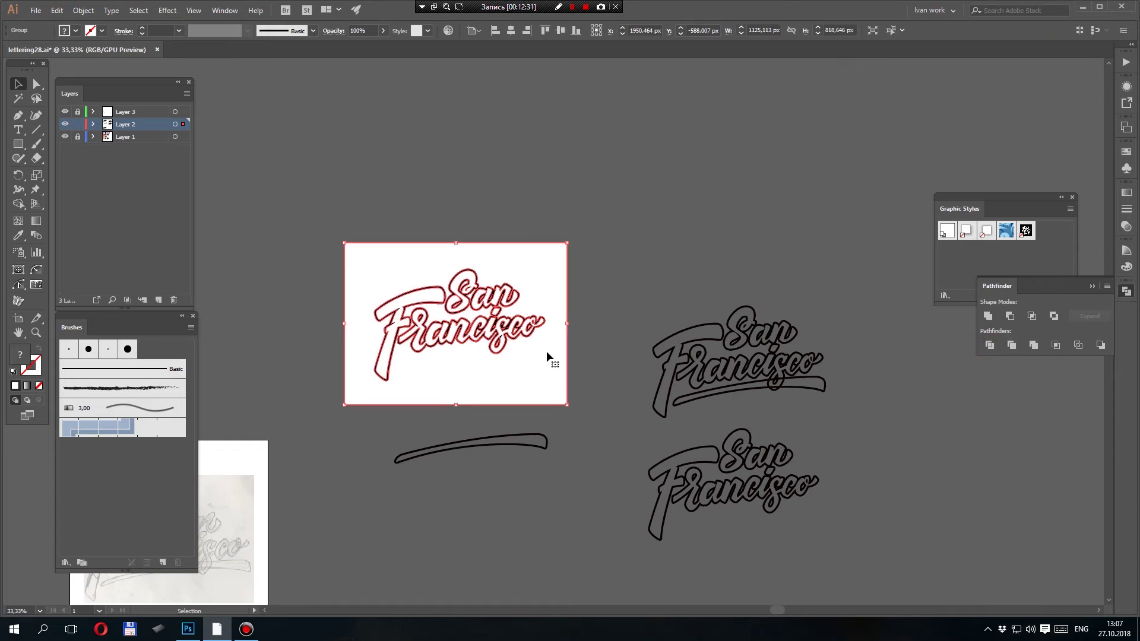
double_click(547, 350)
click(547, 355)
key(Delete)
double_click(555, 366)
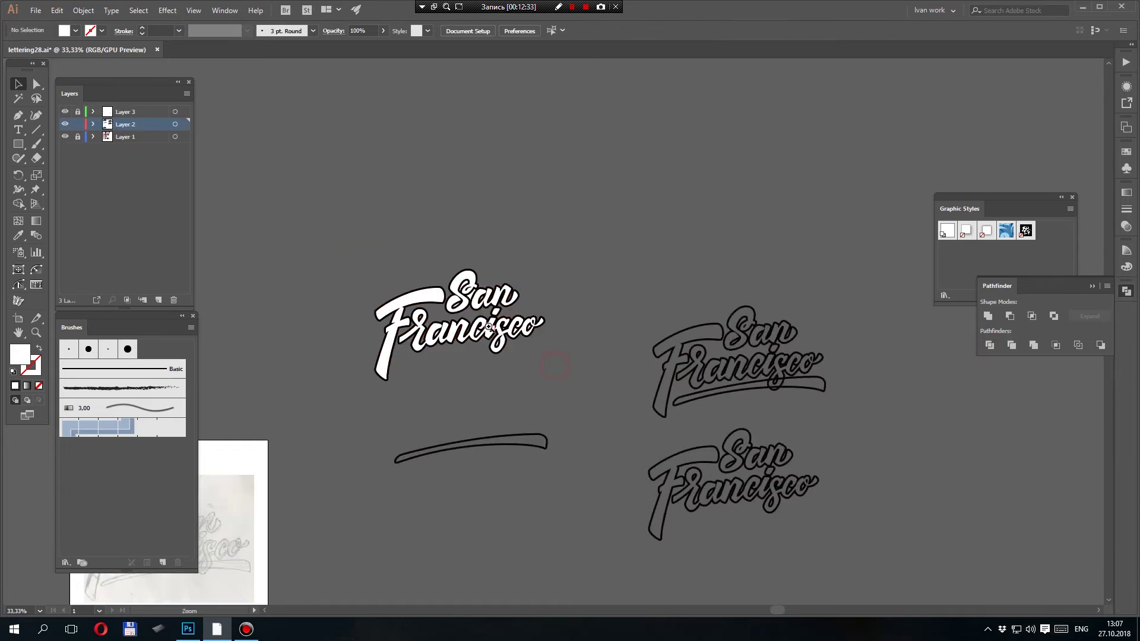
- Isolate the divided lettering group and delete the white slivers inside the counters of the capital S
ctrl+click(488, 327)
ctrl+click(505, 322)
ctrl+click(544, 316)
ctrl+click(560, 321)
ctrl+click(562, 320)
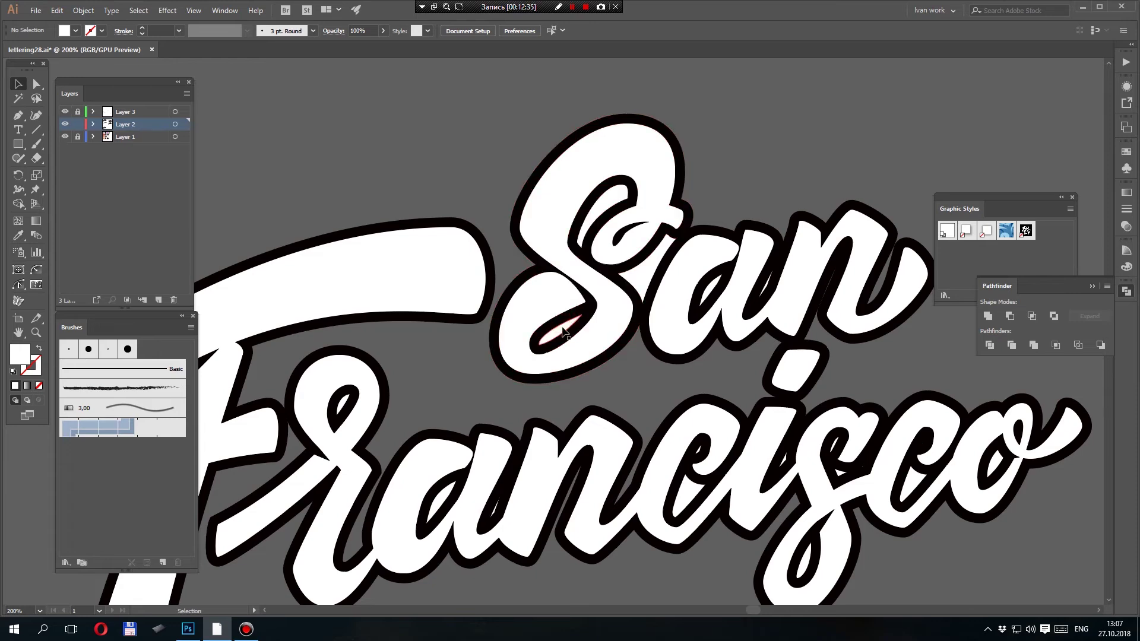
double_click(562, 331)
click(558, 332)
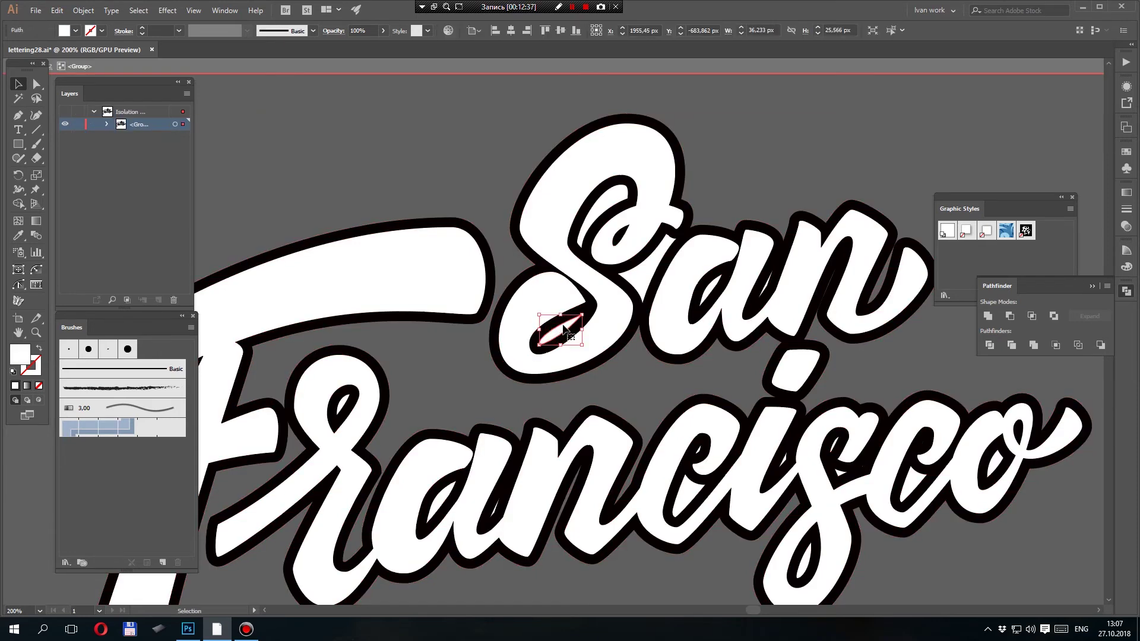
key(Delete)
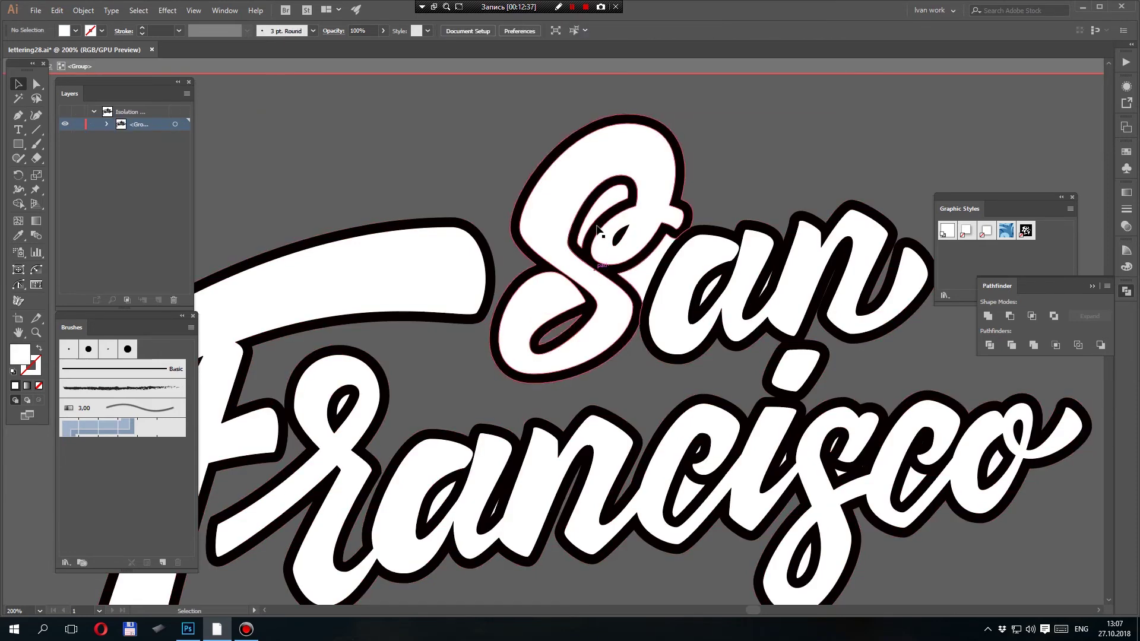
- Delete the white sliver inside the counter of the a in San
click(714, 293)
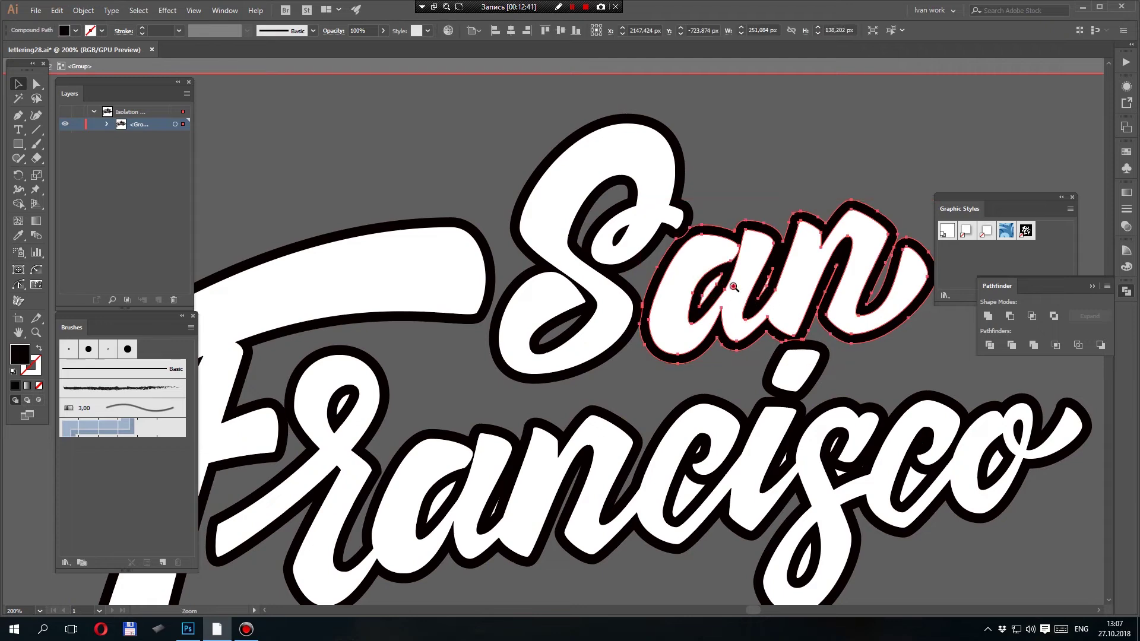
ctrl+click(734, 287)
click(373, 344)
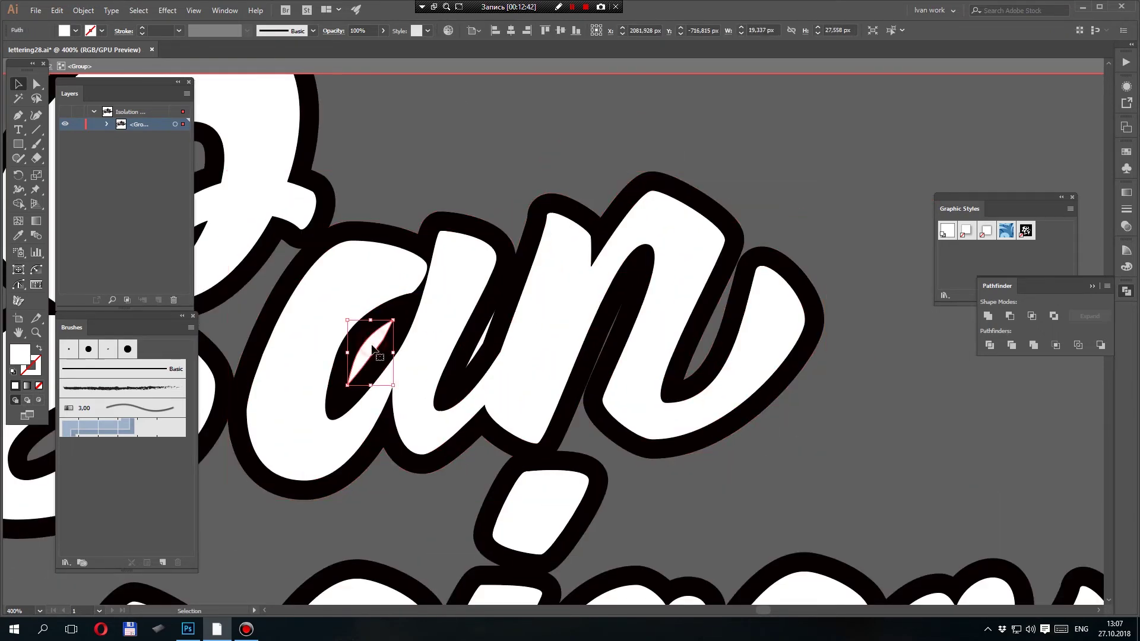
click(482, 342)
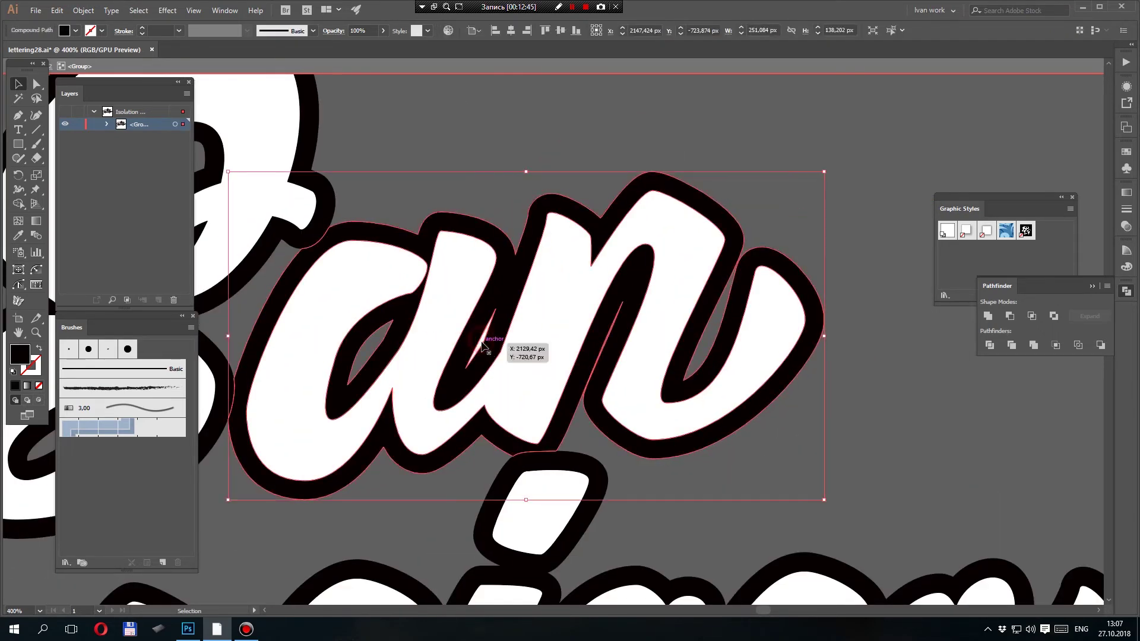
double_click(481, 343)
key(Delete)
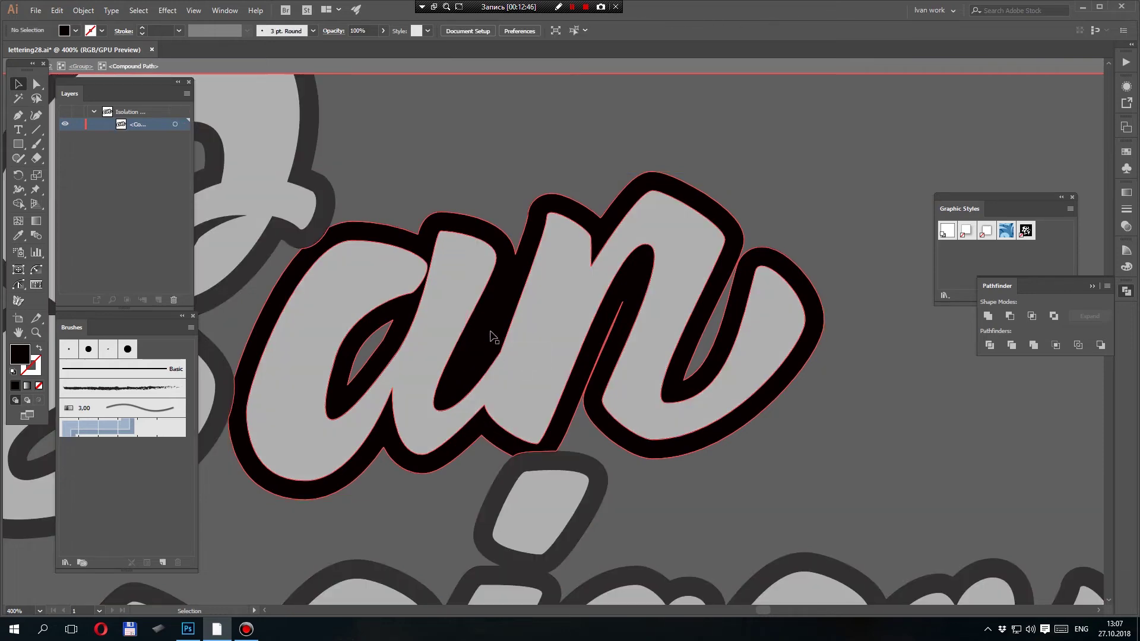
key(ctrl+z)
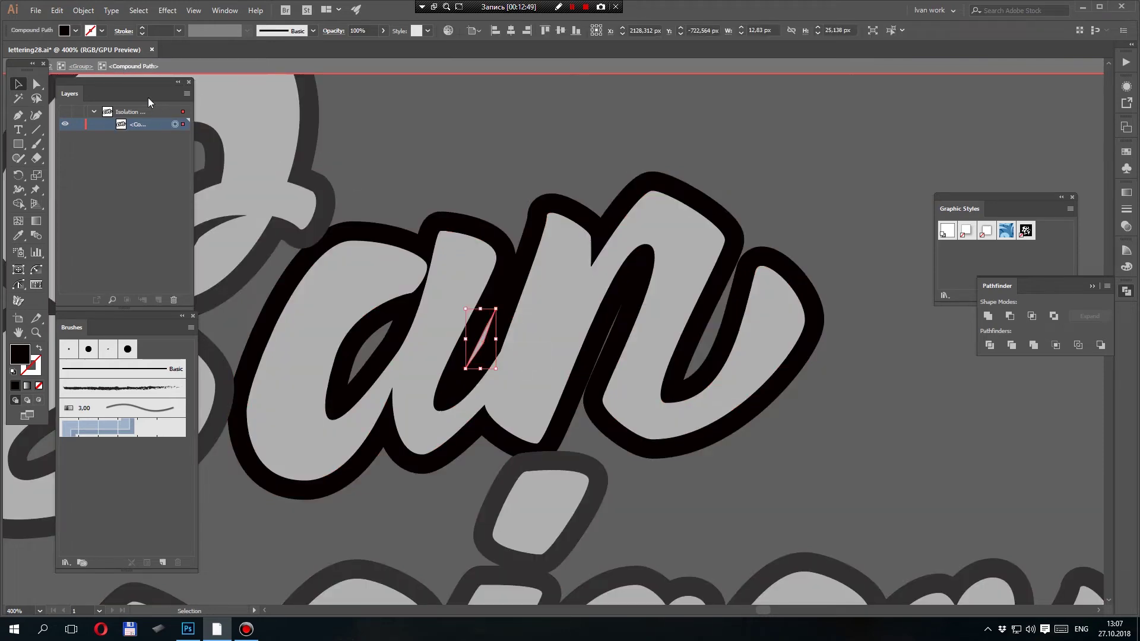
click(80, 66)
- Delete the remaining narrow white sliver between the strokes of the a and n in San
scroll(483, 338, up, 2)
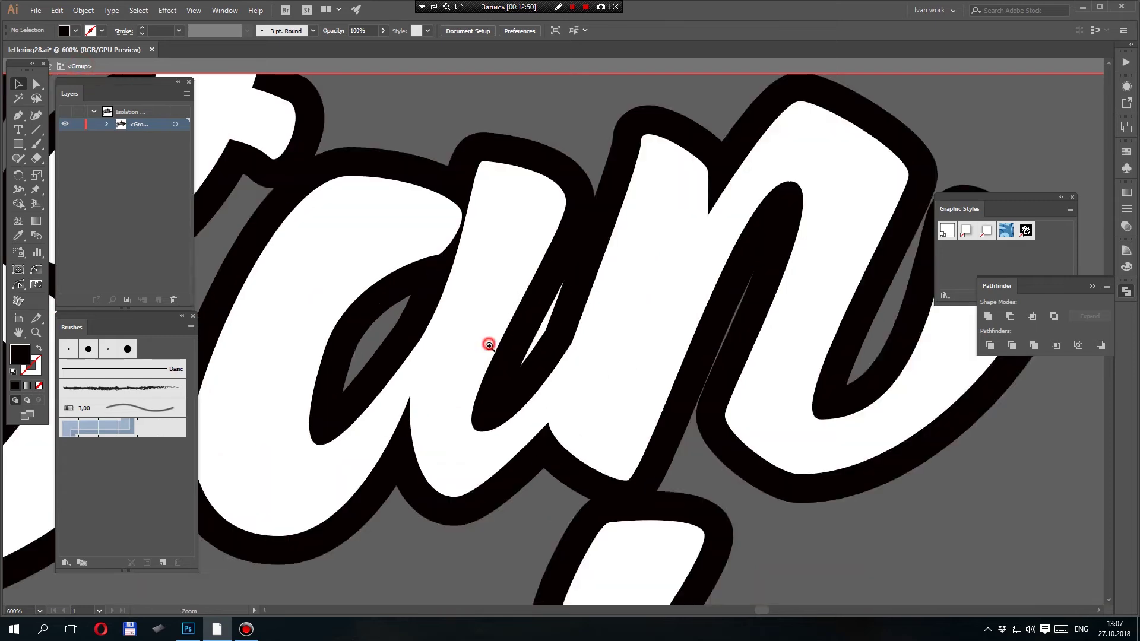
click(633, 308)
key(Delete)
scroll(633, 307, down, 4)
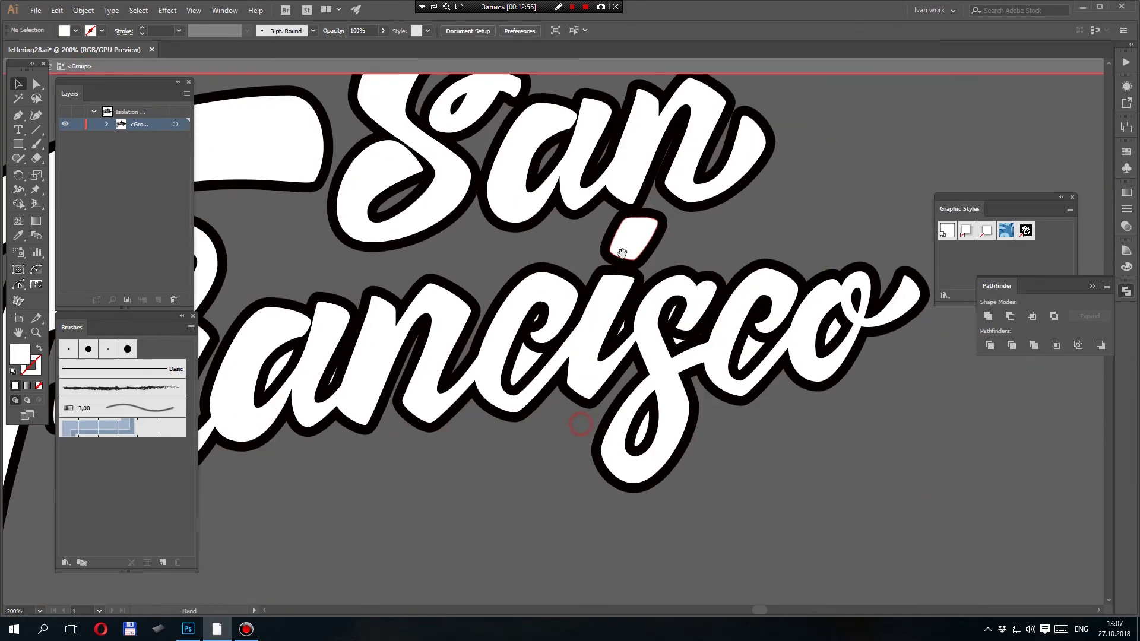
- Delete the white sliver inside the upper loop of the r in Francisco
mouse_move(458, 354)
mouse_down()
mouse_move(526, 335)
mouse_move(727, 333)
mouse_up()
drag(593, 312, 608, 347)
click(467, 285)
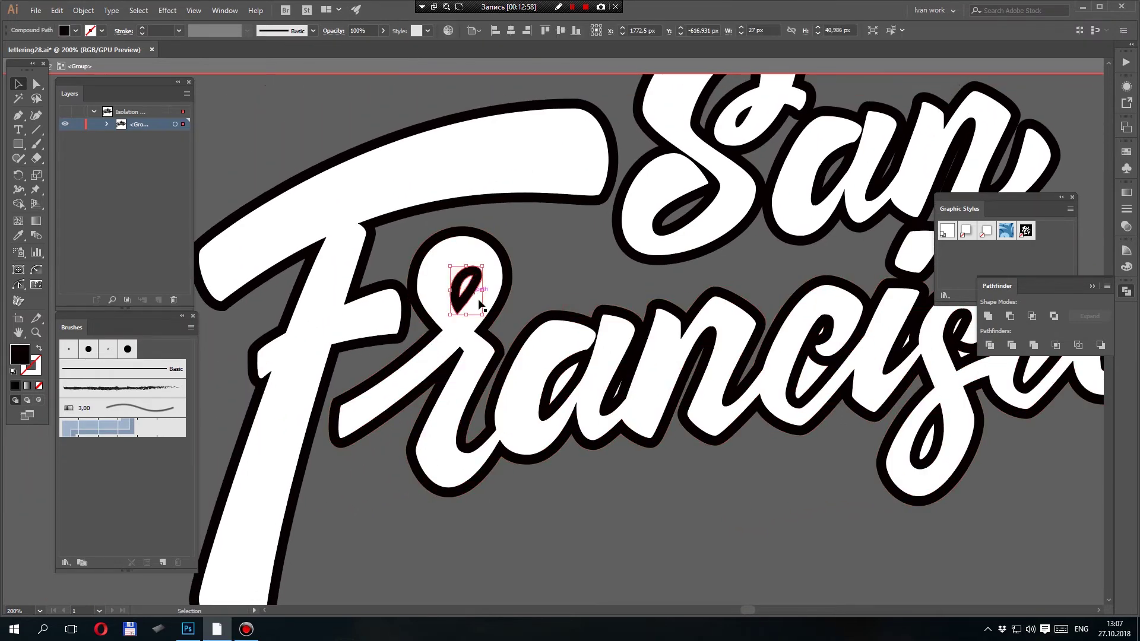
scroll(531, 317, up, 3)
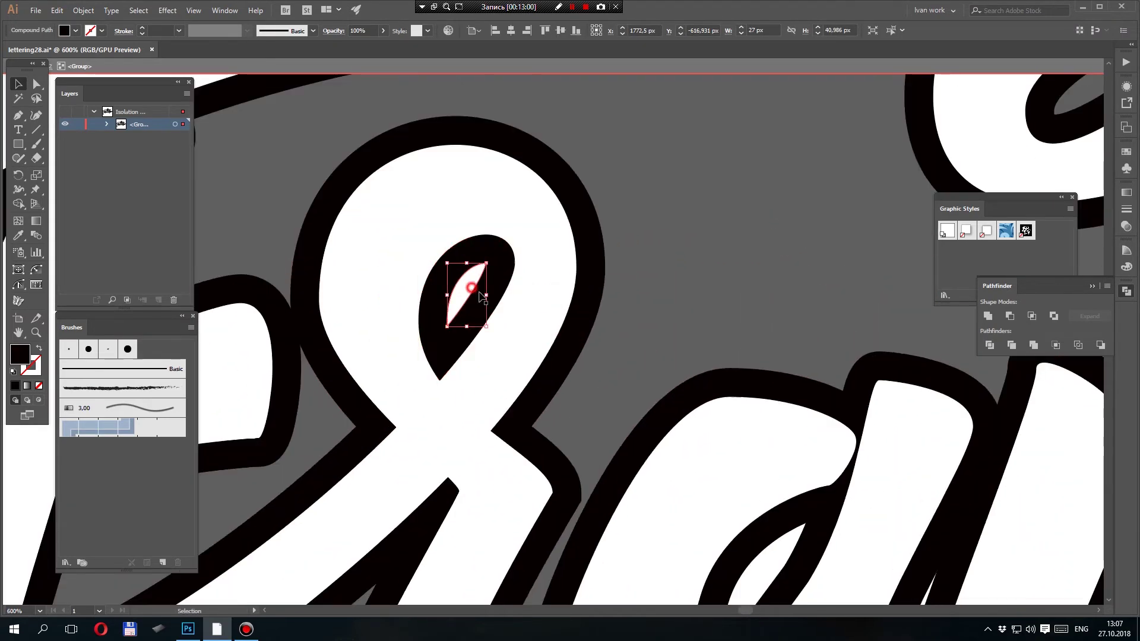
click(470, 289)
key(Delete)
- Delete the white slivers inside the a of Francisco and in the gap between its stem and the n
drag(547, 362, 435, 234)
drag(634, 430, 485, 265)
click(531, 307)
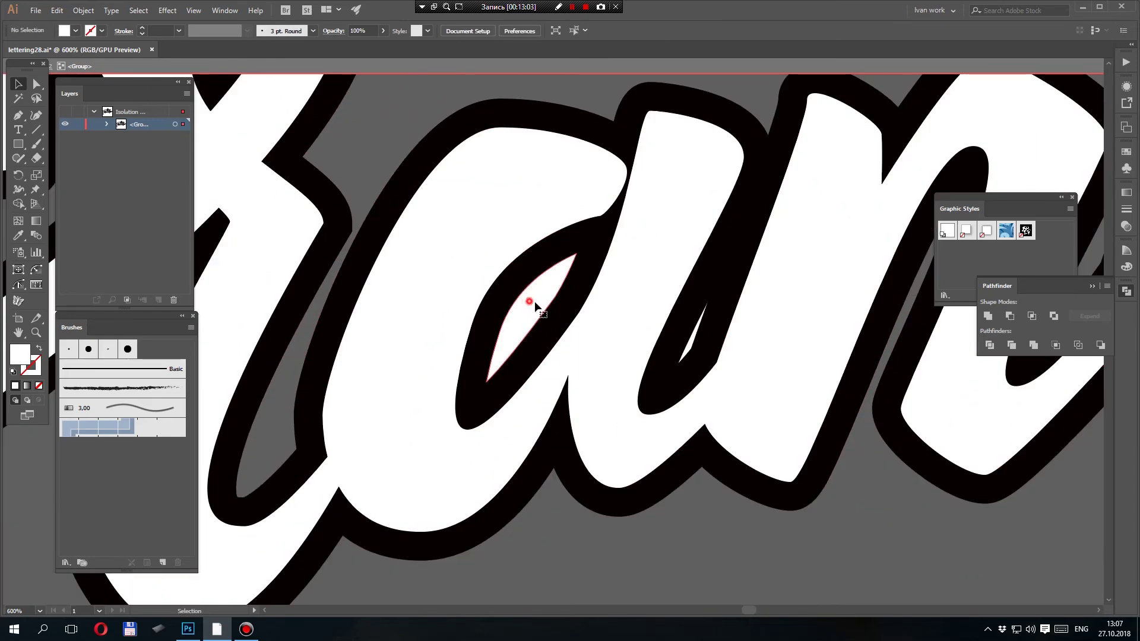
key(Delete)
drag(682, 345, 492, 298)
ctrl+click(552, 302)
click(553, 330)
key(Delete)
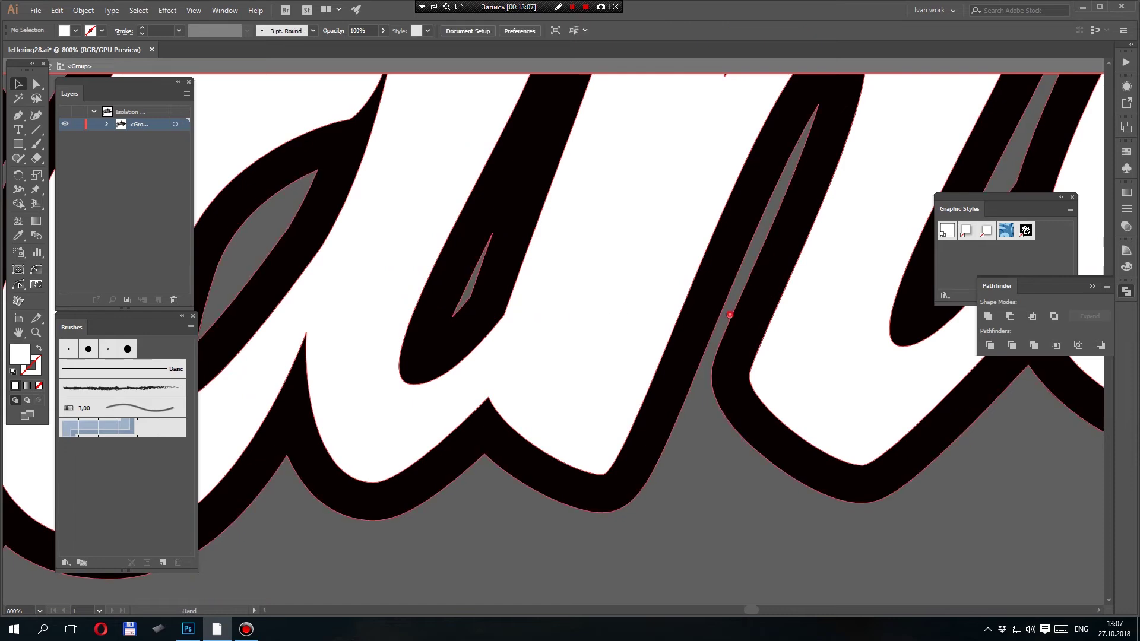
- Delete the two white pieces inside the first c of Francisco, under its hook and in its opening
drag(728, 315, 397, 353)
drag(613, 295, 522, 409)
mouse_move(611, 318)
mouse_down()
mouse_move(558, 356)
mouse_move(380, 383)
mouse_up()
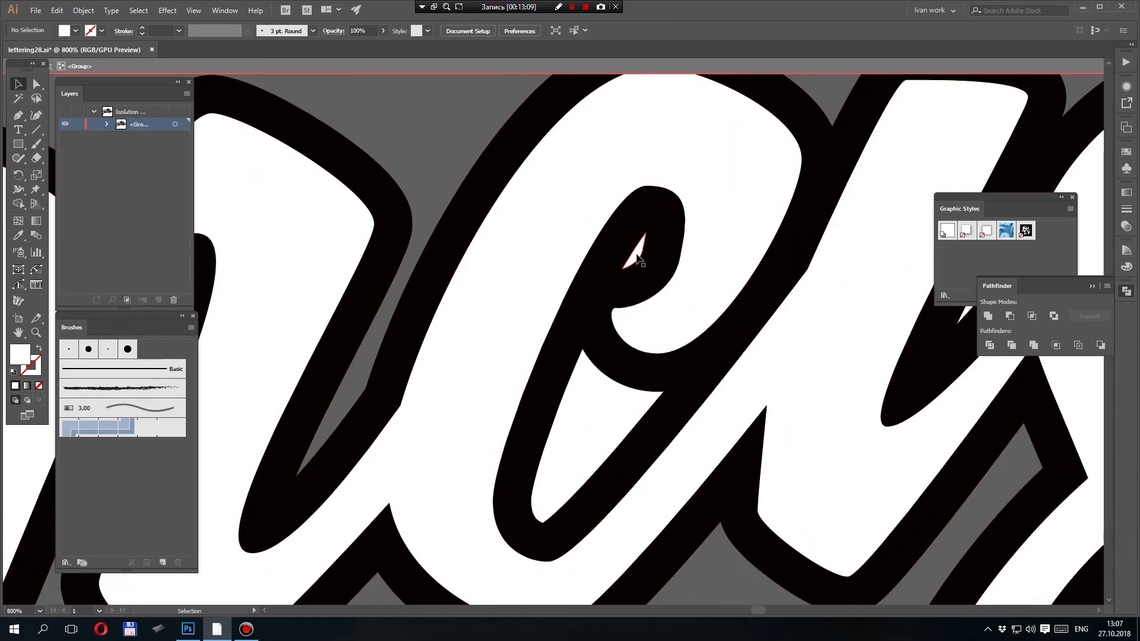
click(634, 249)
key(Delete)
click(570, 438)
key(Delete)
- Delete the white slivers between the i and s of Francisco and around the upper curve of the s
drag(728, 354, 365, 326)
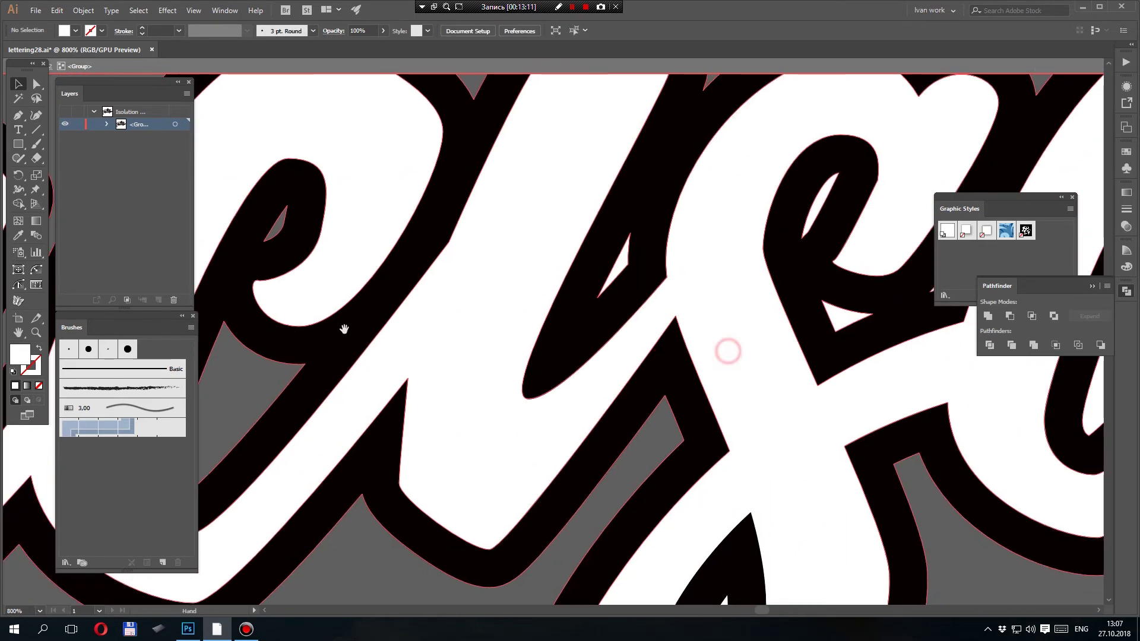
click(624, 260)
drag(640, 262, 570, 302)
key(Delete)
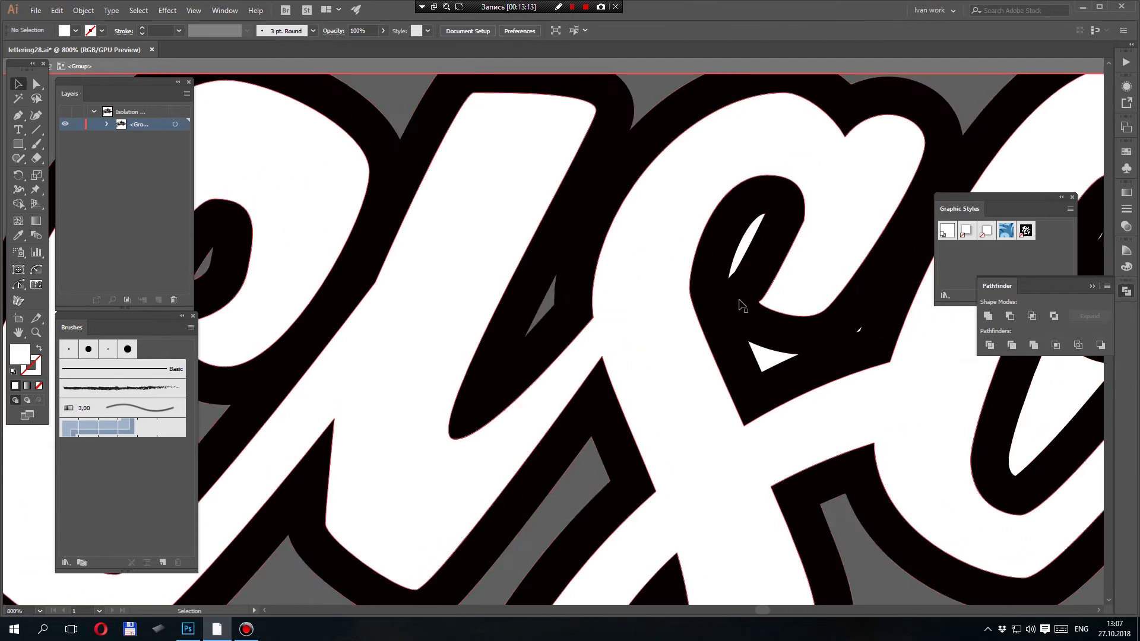
click(749, 240)
key(Delete)
click(768, 357)
drag(782, 363, 548, 292)
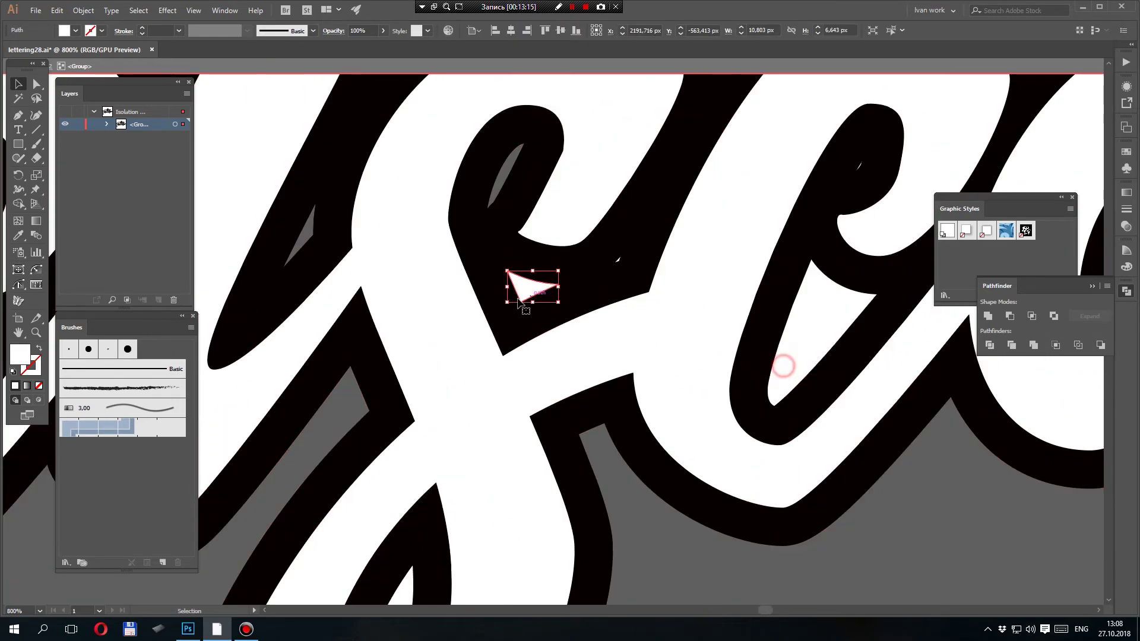
key(Delete)
- Delete the white piece in the opening of the second c of Francisco and leave the isolated group
drag(869, 301, 463, 338)
click(750, 265)
key(Delete)
drag(766, 259, 564, 423)
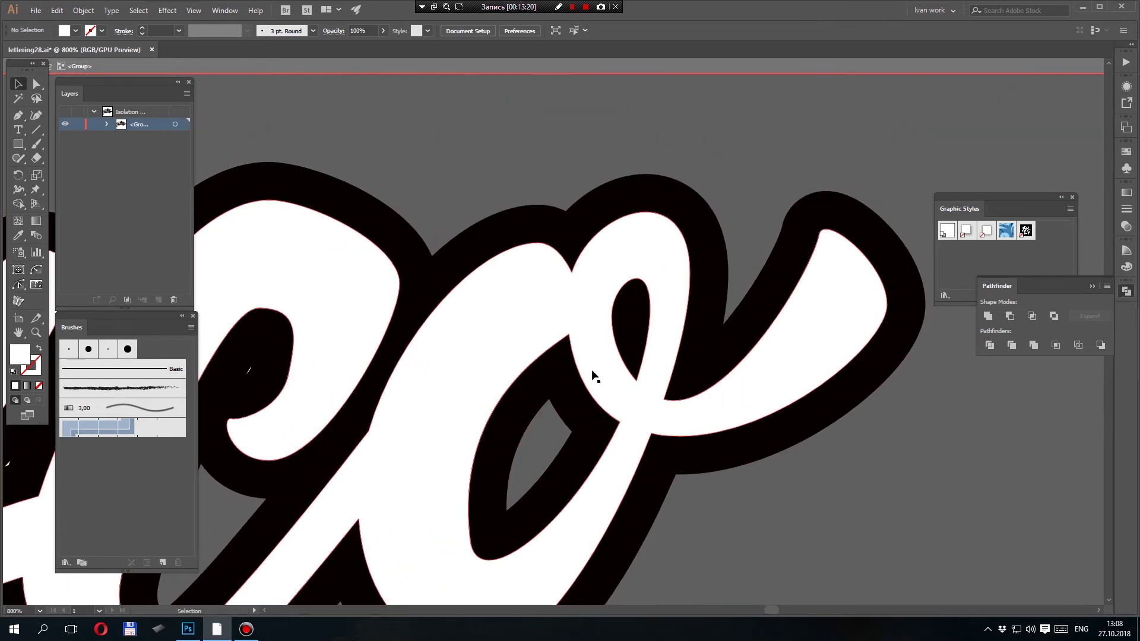
scroll(586, 375, down, 7)
drag(613, 350, 661, 323)
double_click(656, 329)
- Hide the panels and delete the white sliver inside the lower loop of the s in Francisco
drag(593, 431, 639, 409)
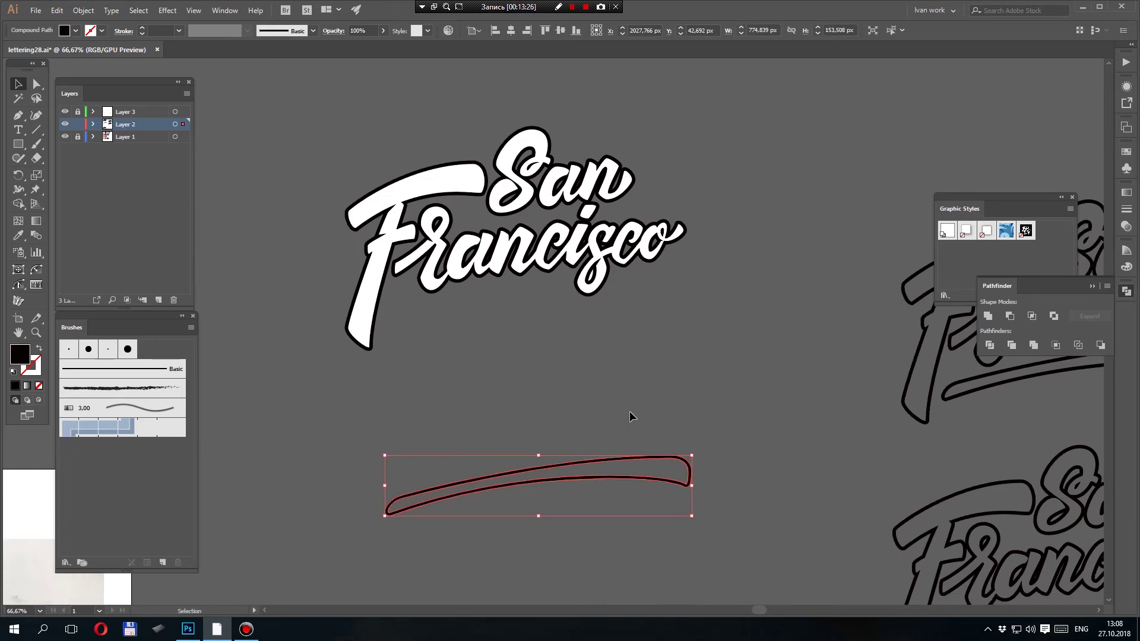
drag(628, 375, 686, 257)
key(Tab)
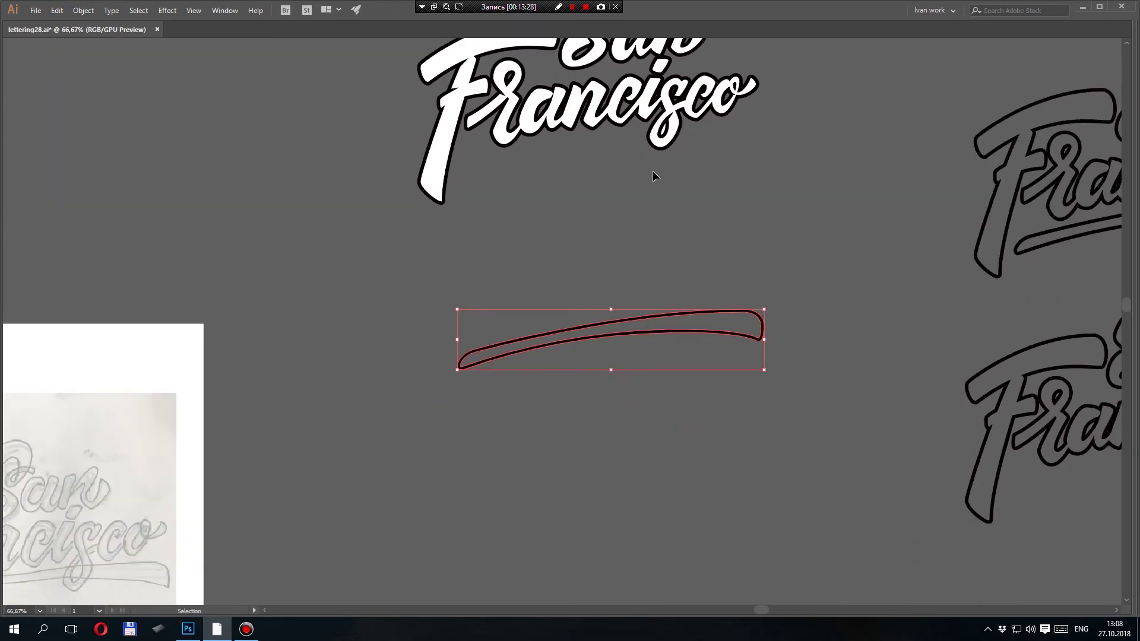
scroll(647, 172, up, 2)
double_click(552, 380)
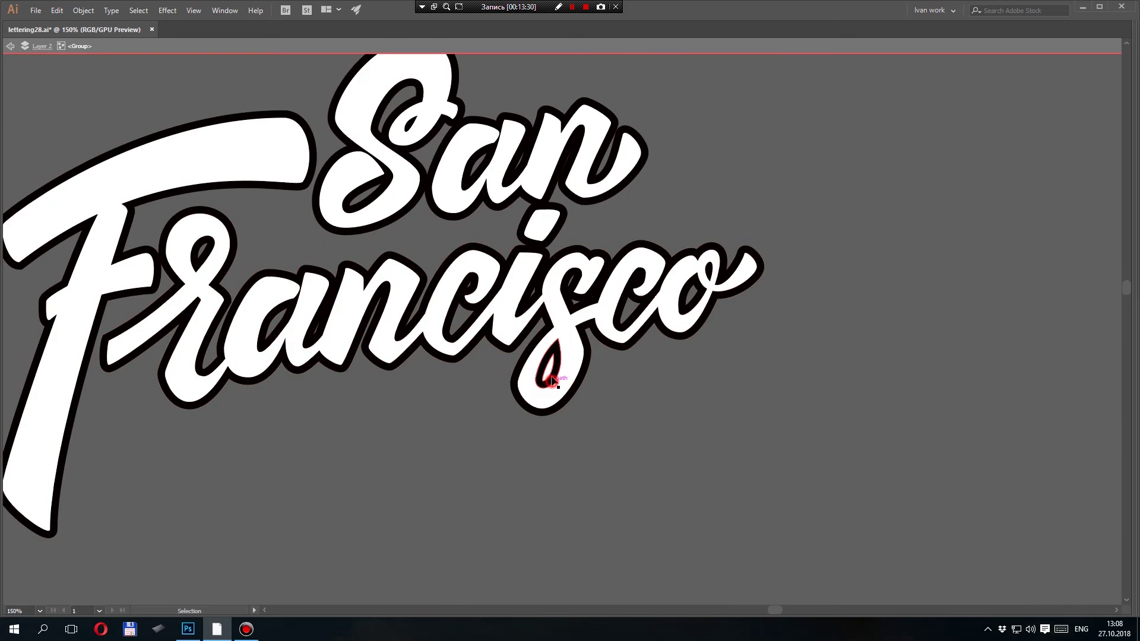
double_click(556, 448)
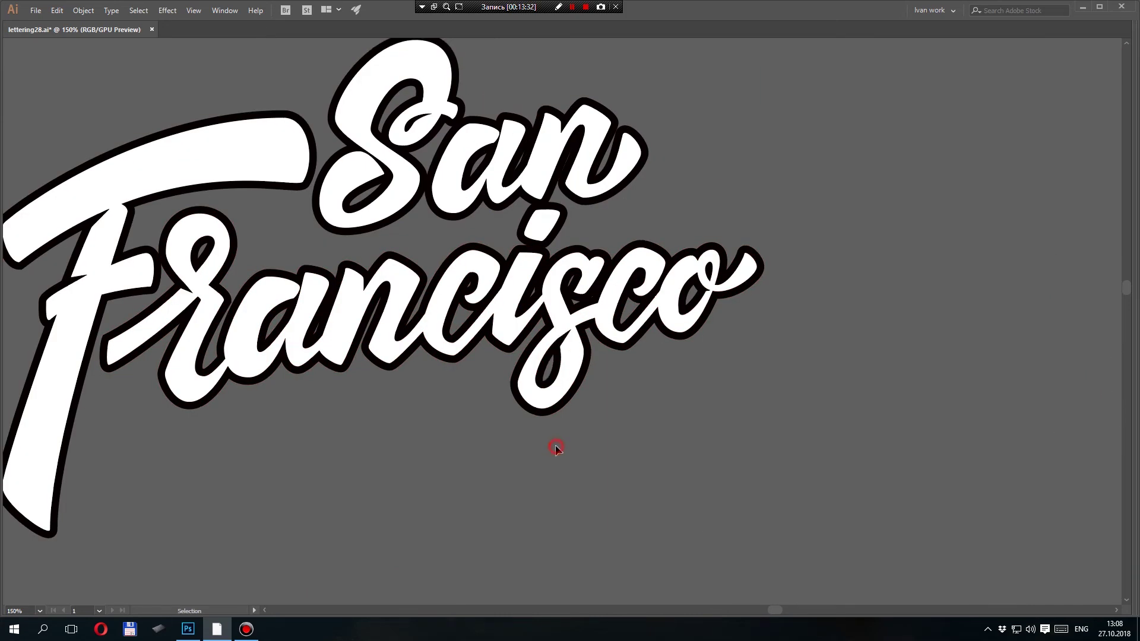
- Draw a white rectangle about 1002 by 457 px covering the swash and send it behind the swash outline
key(ctrl+minus)
drag(556, 419, 568, 468)
click(421, 412)
key(i)
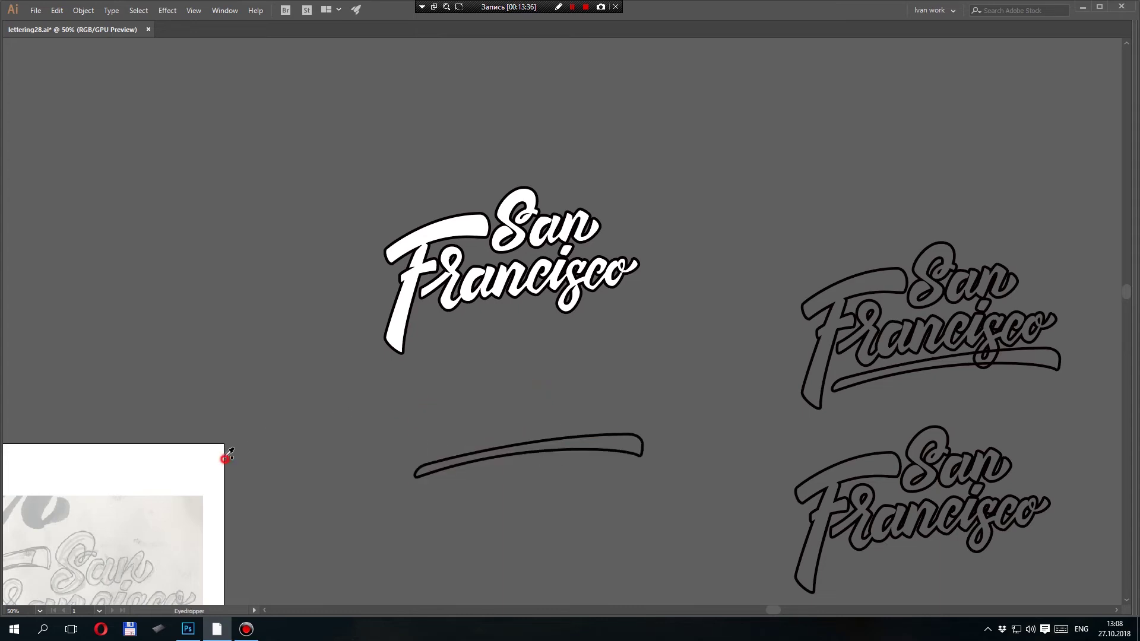
key(m)
drag(305, 463, 258, 399)
drag(356, 337, 654, 471)
key(ctrl+shift+bracketleft)
- Divide the rectangle by the swash outline with Pathfinder and delete the white area surrounding the swash
key(v)
drag(497, 282, 555, 503)
key(Tab)
click(990, 346)
double_click(612, 430)
double_click(617, 439)
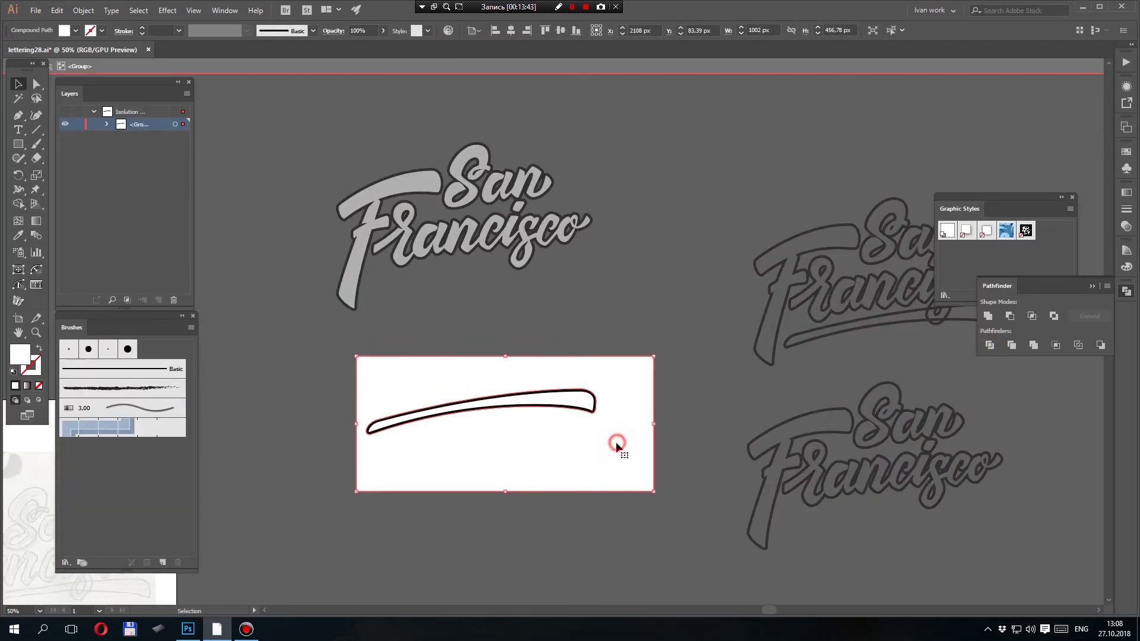
double_click(616, 440)
key(Delete)
double_click(626, 444)
- Move the white-filled swash up under Francisco and send it behind the lettering
drag(591, 469, 582, 322)
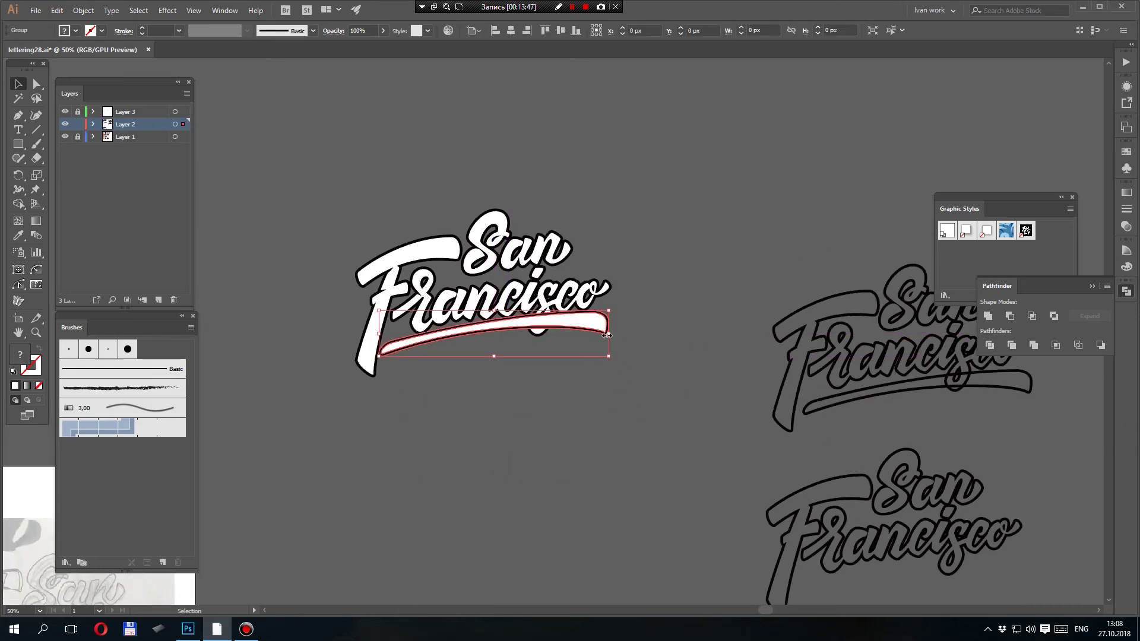
key(ctrl+shift+bracketleft)
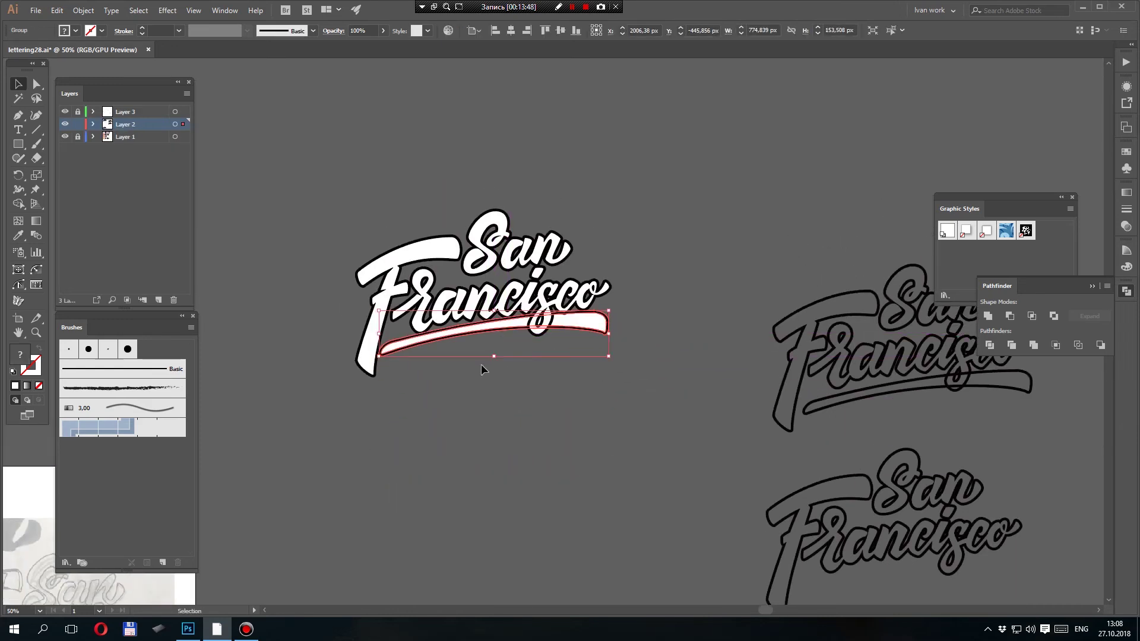
- Rotate the white-filled swash slightly clockwise under Francisco
click(648, 369)
ctrl+click(557, 356)
ctrl+click(488, 313)
click(664, 288)
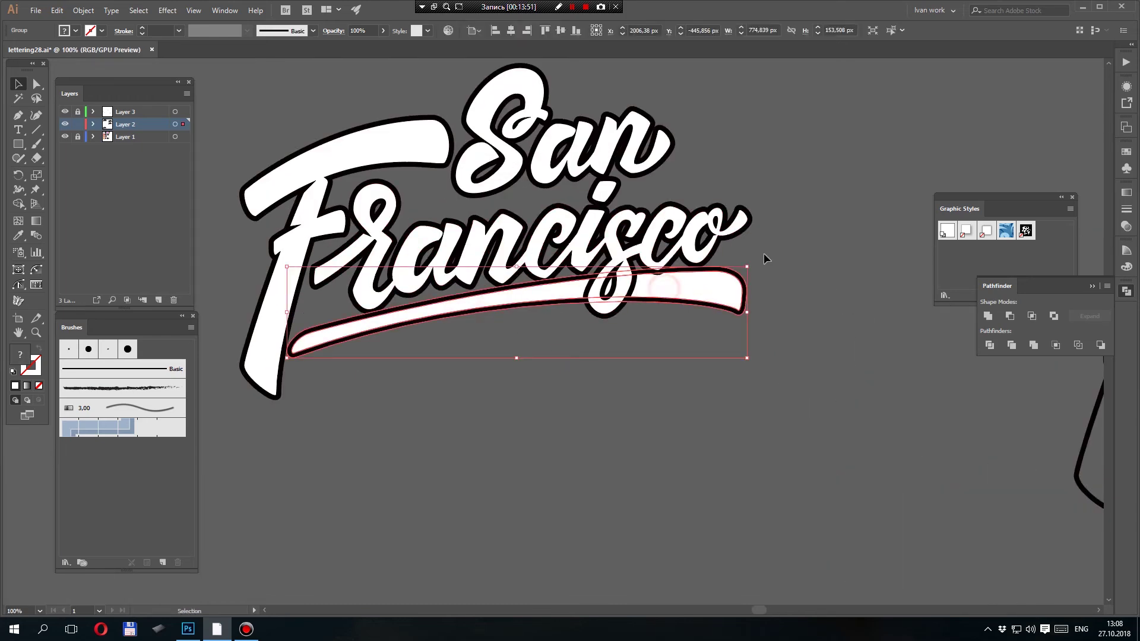
drag(753, 263, 757, 267)
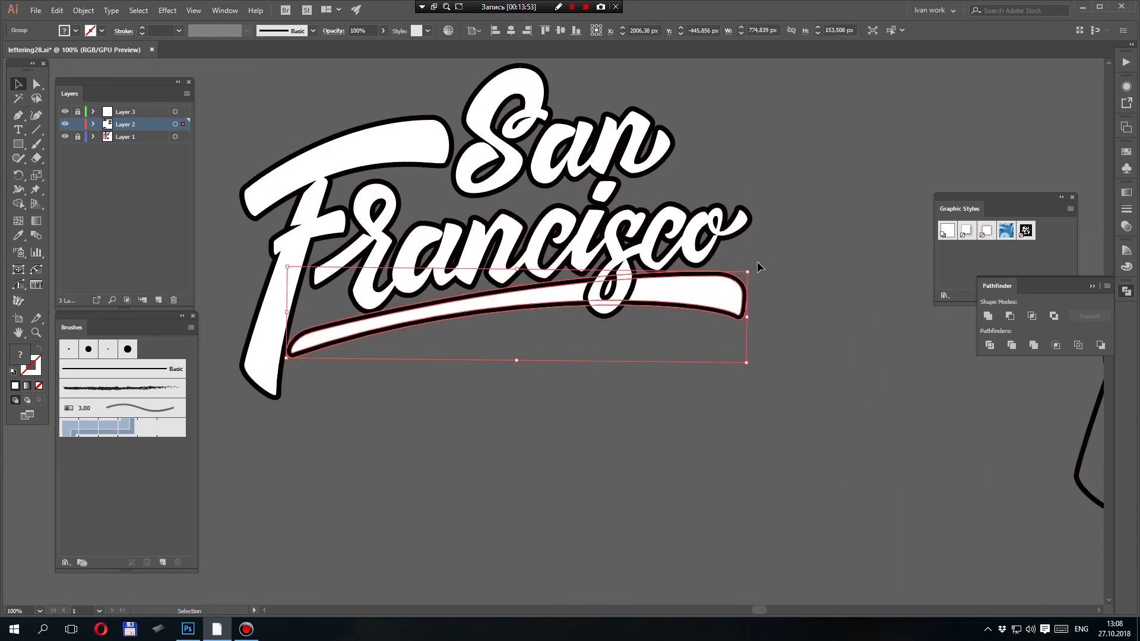
click(772, 257)
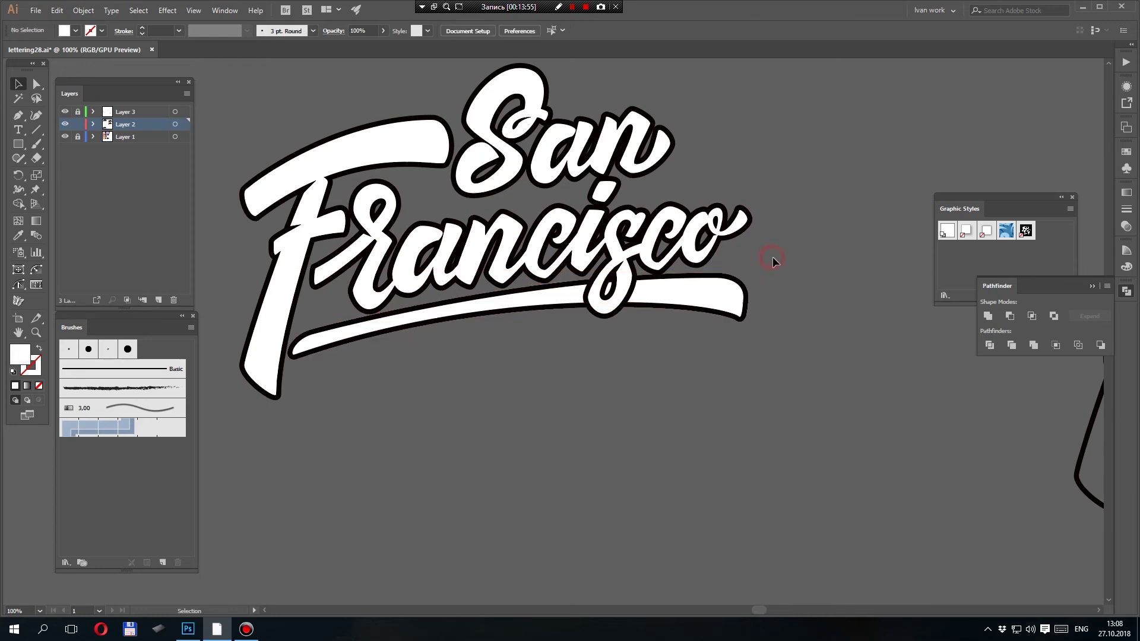
- Try duplicating the lettering and its swash into the empty space above the original
key(ctrl+minus)
key(ctrl+minus)
key(ctrl+minus)
key(ctrl+minus)
drag(675, 267, 685, 336)
drag(455, 300, 624, 401)
drag(627, 404, 613, 320)
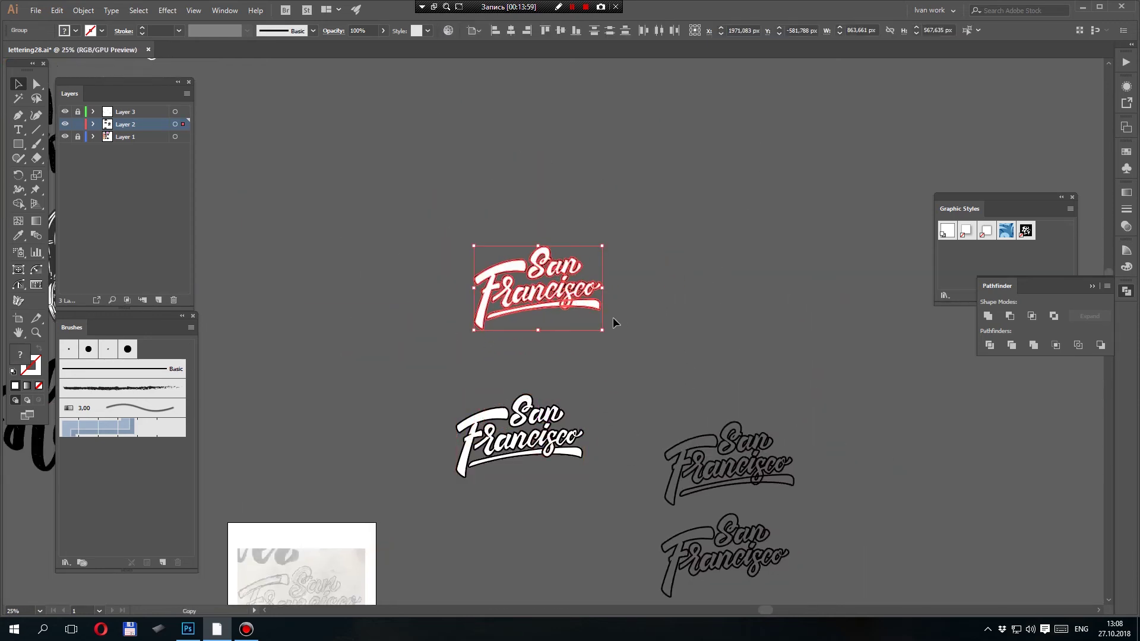
key(ctrl+plus)
drag(540, 356, 569, 358)
click(513, 340)
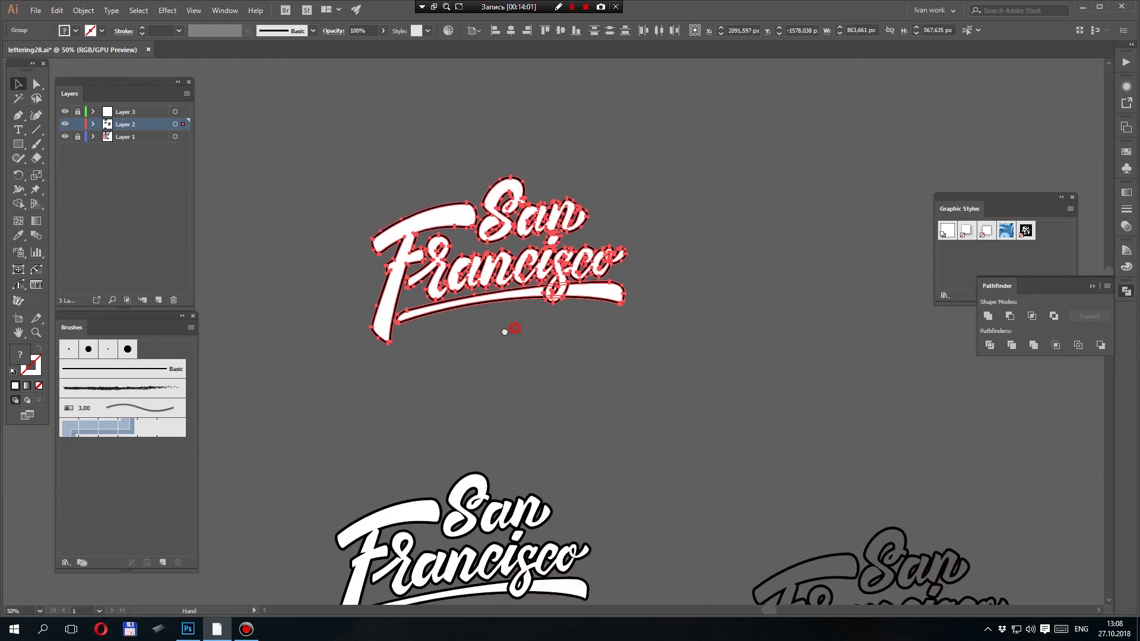
click(624, 319)
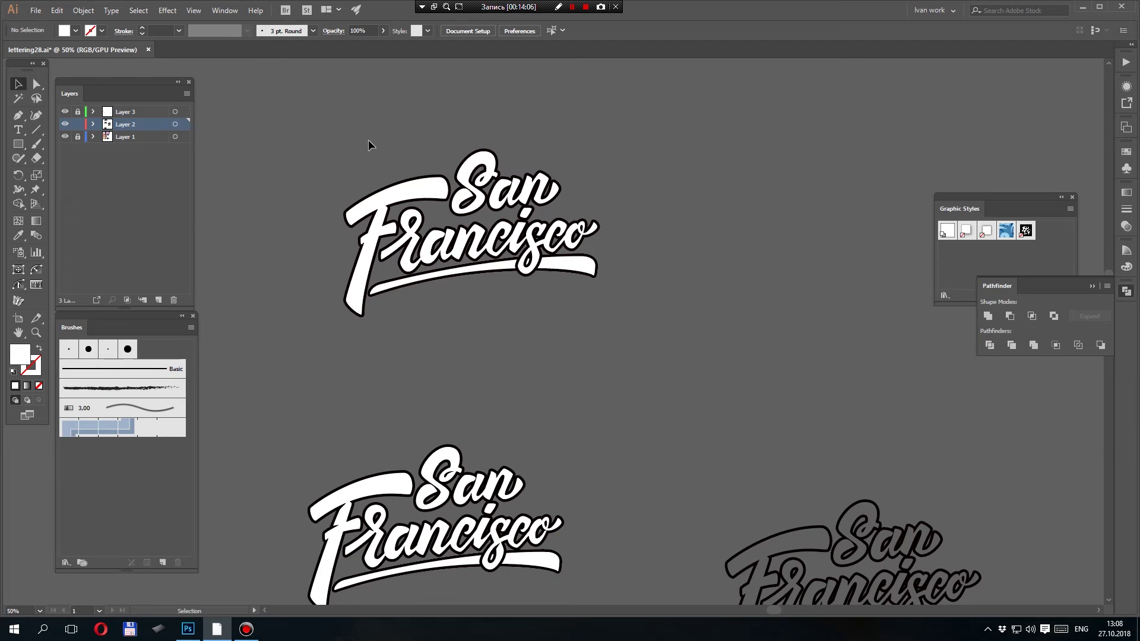
- Undo the duplication of the lettering
mouse_move(432, 316)
mouse_down()
mouse_move(422, 290)
mouse_move(431, 301)
mouse_up()
drag(384, 176, 426, 227)
key(ctrl+z)
key(ctrl+z)
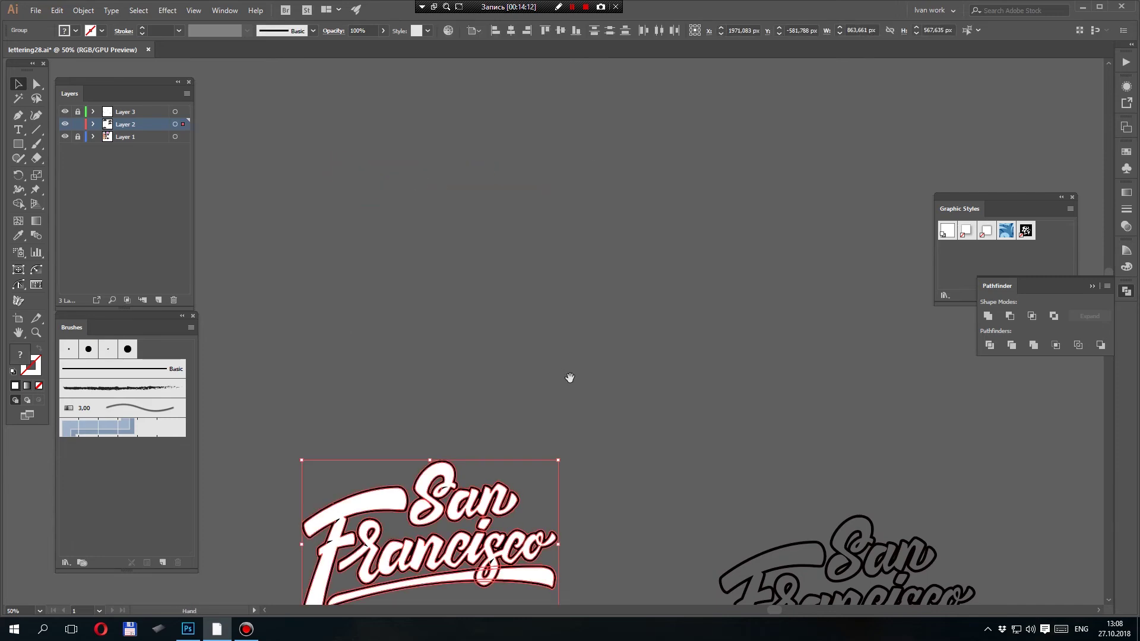
- Unlock Layer 3 and group the lettering together with its swash
drag(567, 374, 579, 267)
click(579, 269)
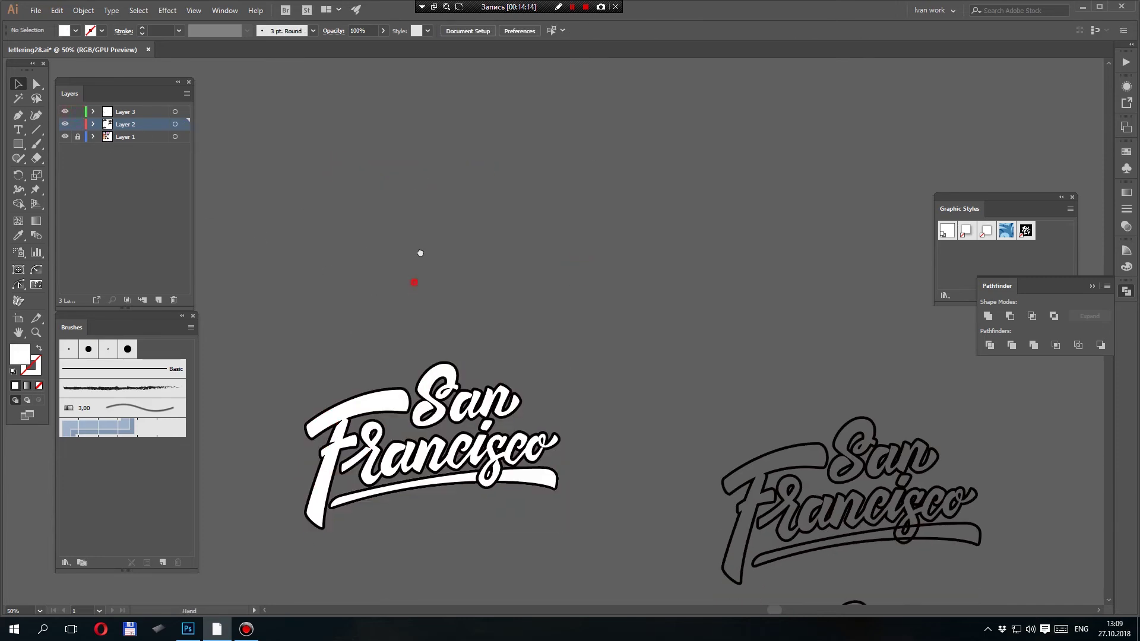
drag(413, 283, 425, 212)
drag(300, 236, 607, 482)
key(ctrl+g)
click(627, 418)
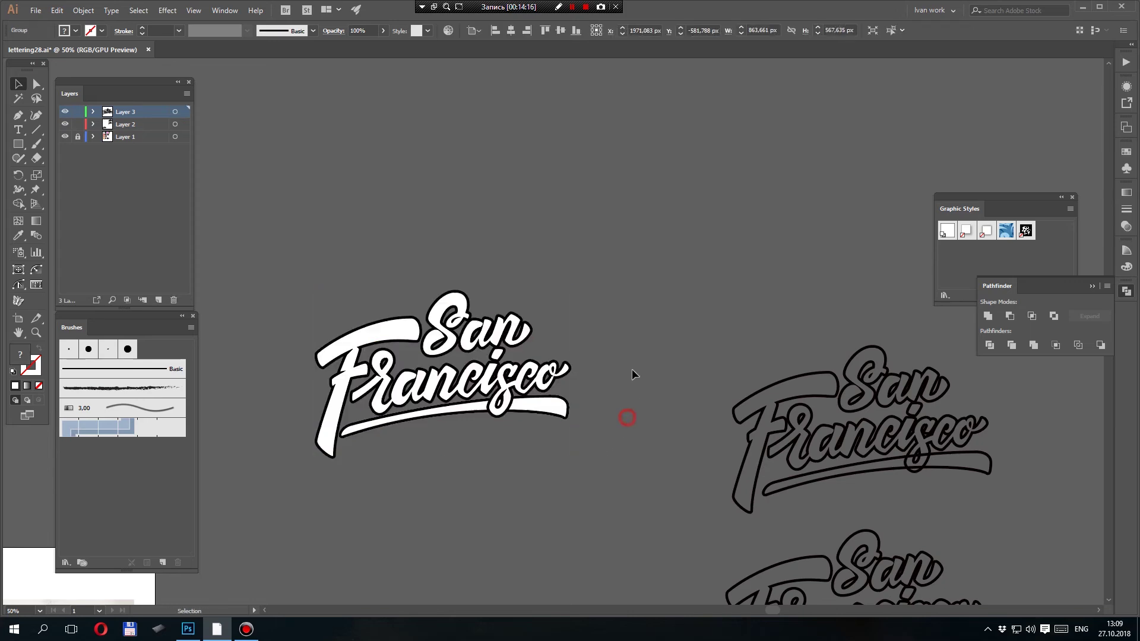
- Duplicate the grouped lettering into the empty space above the original
drag(660, 238, 631, 358)
drag(474, 441, 563, 204)
click(640, 204)
ctrl+click(560, 279)
drag(524, 322, 540, 331)
- Divide the lettering copy with Pathfinder and open its group in isolation mode
drag(352, 194, 694, 373)
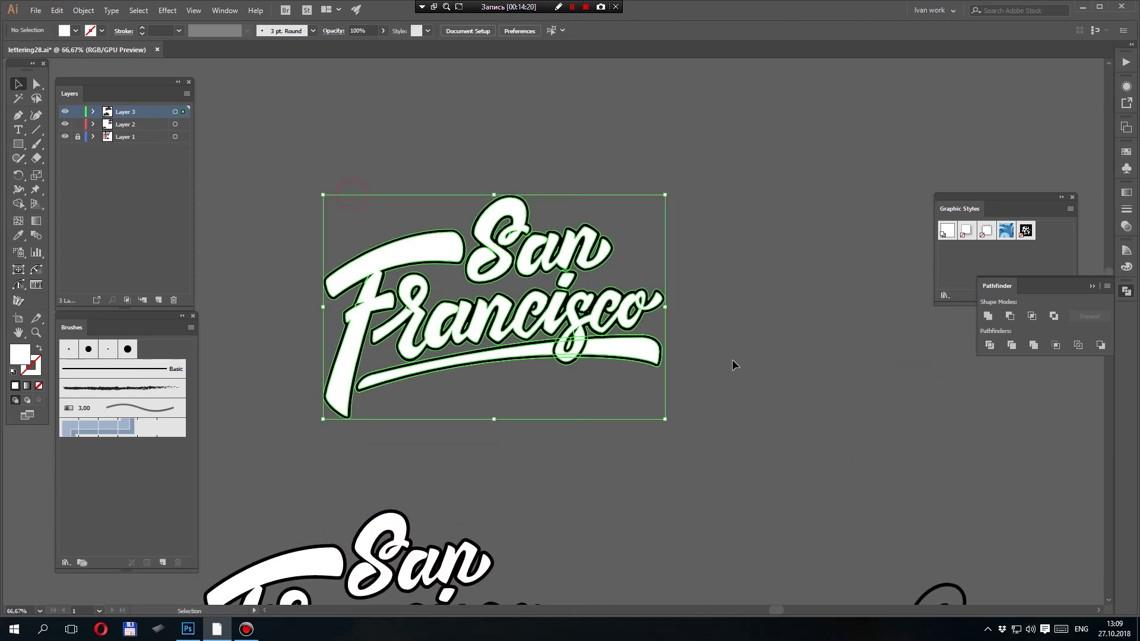
click(990, 345)
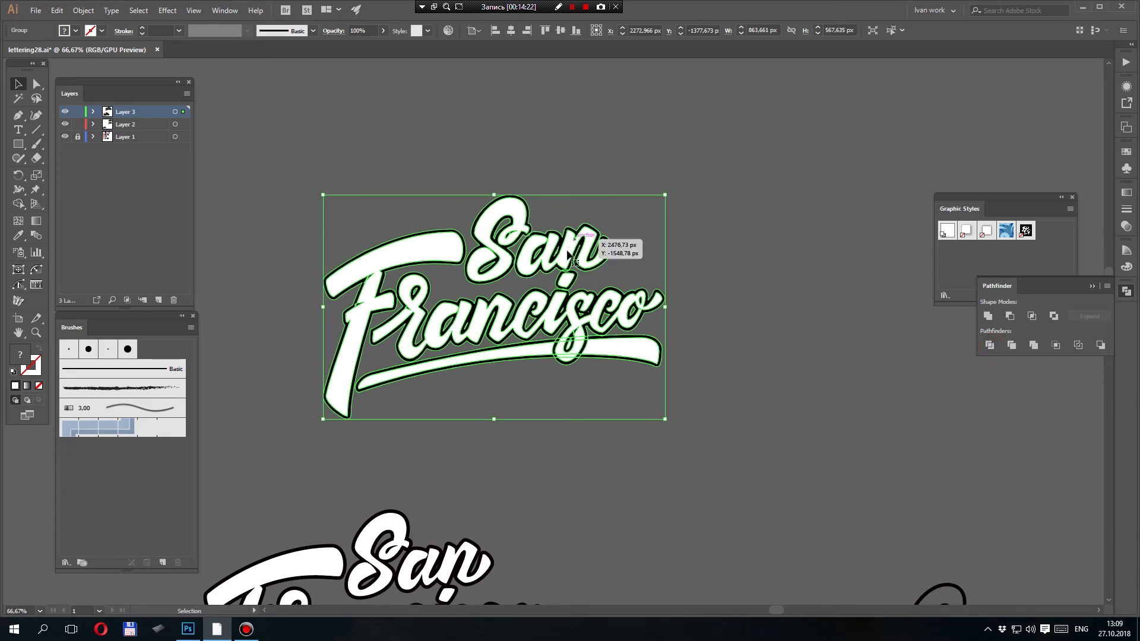
double_click(584, 244)
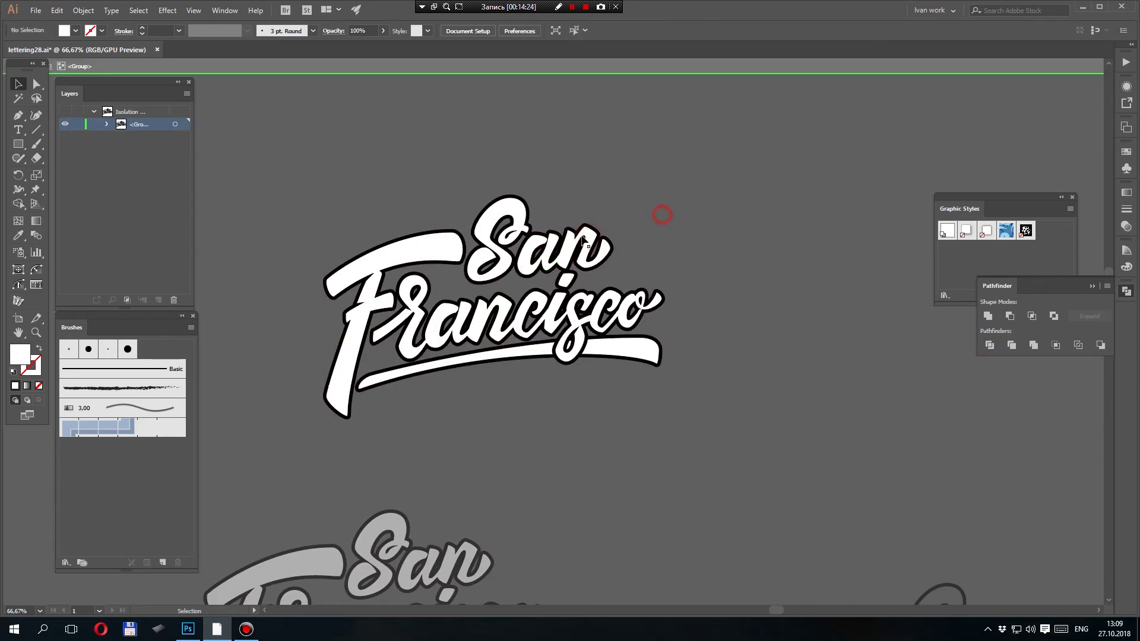
- Select all black areas of the isolated lettering with the Magic Wand and unite them with Pathfinder
key(y)
click(657, 298)
click(657, 289)
click(988, 317)
key(v)
click(803, 335)
- Select all white letter and swash fills with the Magic Wand and recolor them light gray
ctrl+click(606, 342)
drag(551, 336, 633, 353)
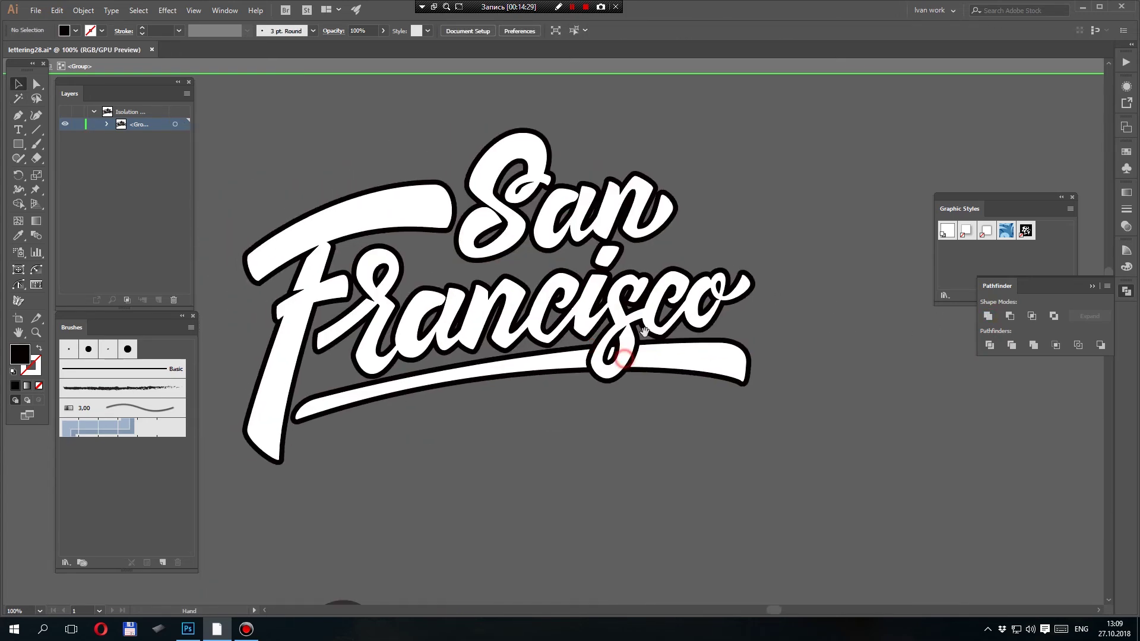
key(y)
click(362, 209)
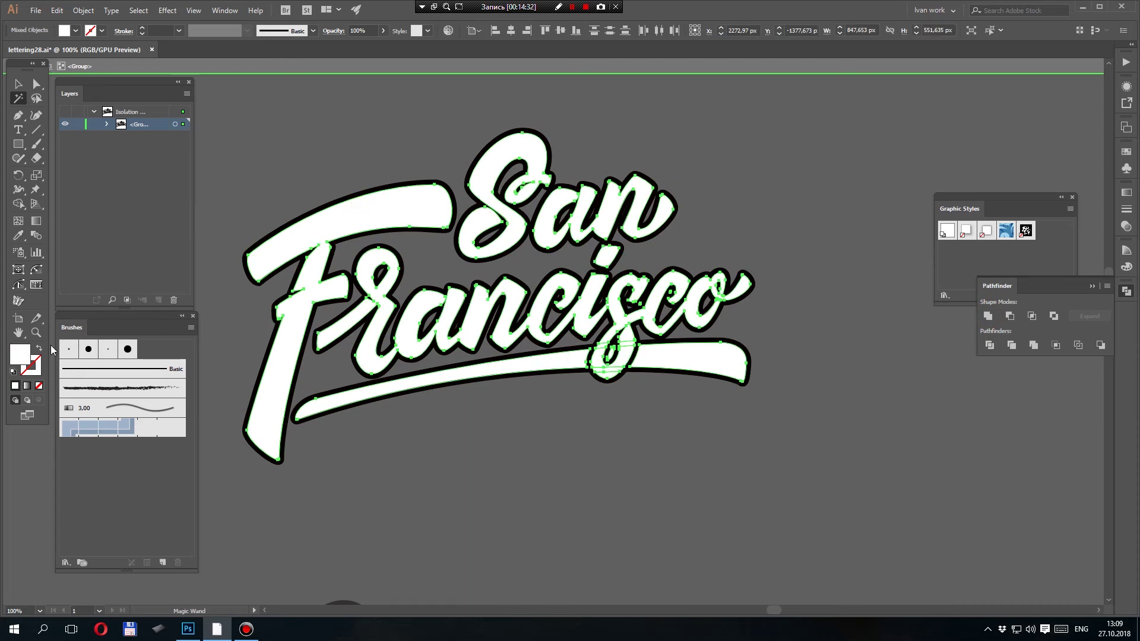
double_click(22, 356)
drag(761, 290, 755, 318)
key(Return)
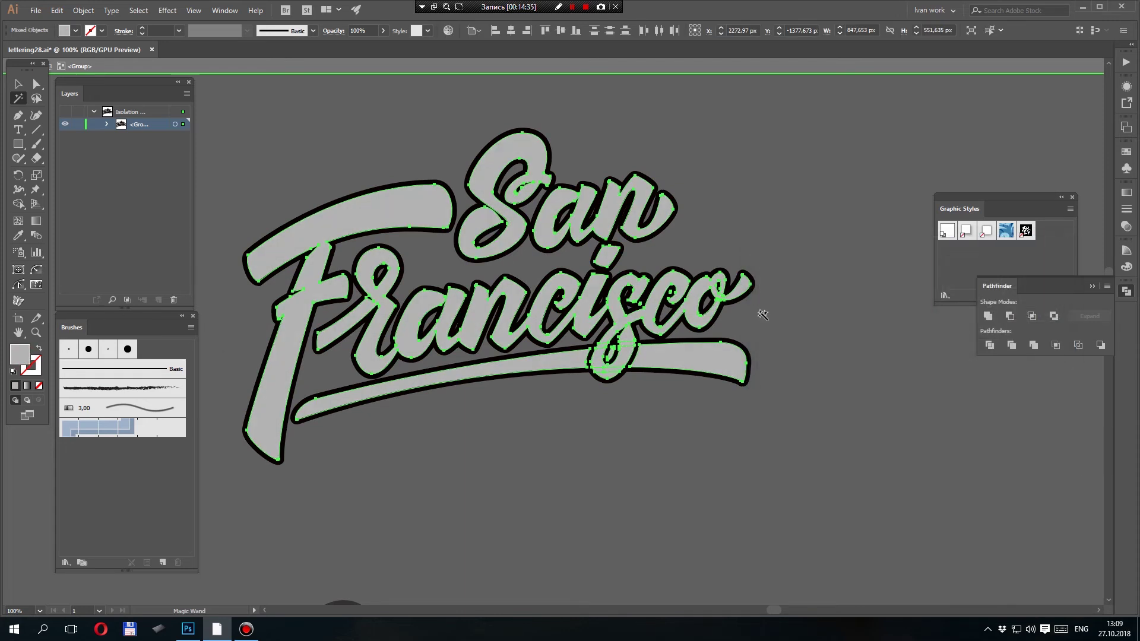
click(799, 297)
- Cut all light gray fills out of the isolated group, exit isolation and paste them back in place
key(v)
key(y)
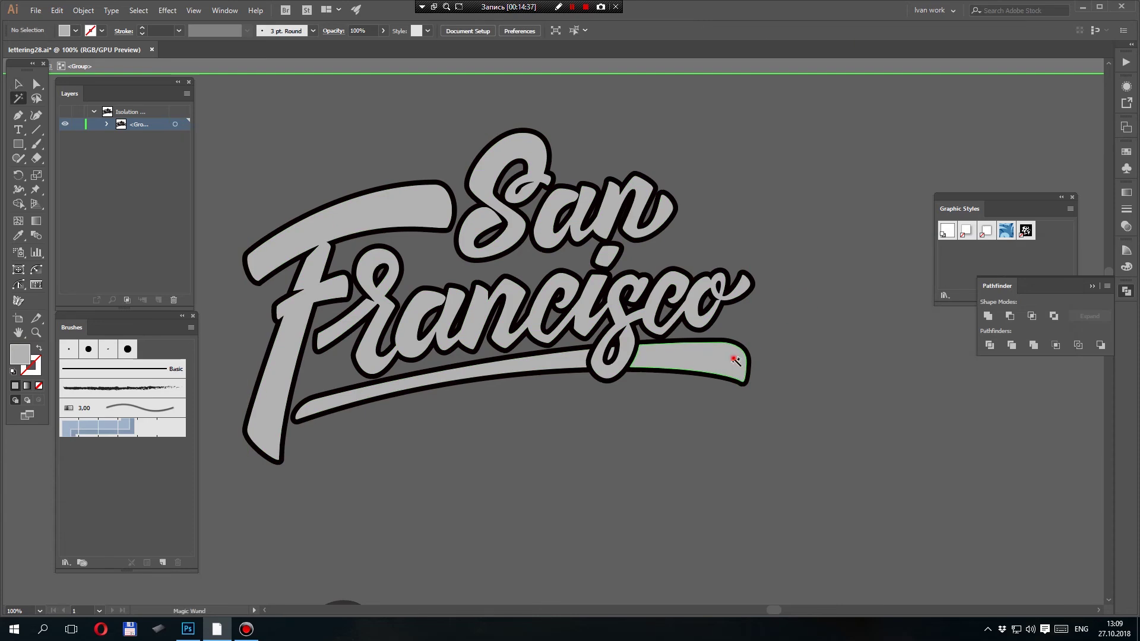
click(737, 356)
key(Delete)
key(v)
double_click(802, 324)
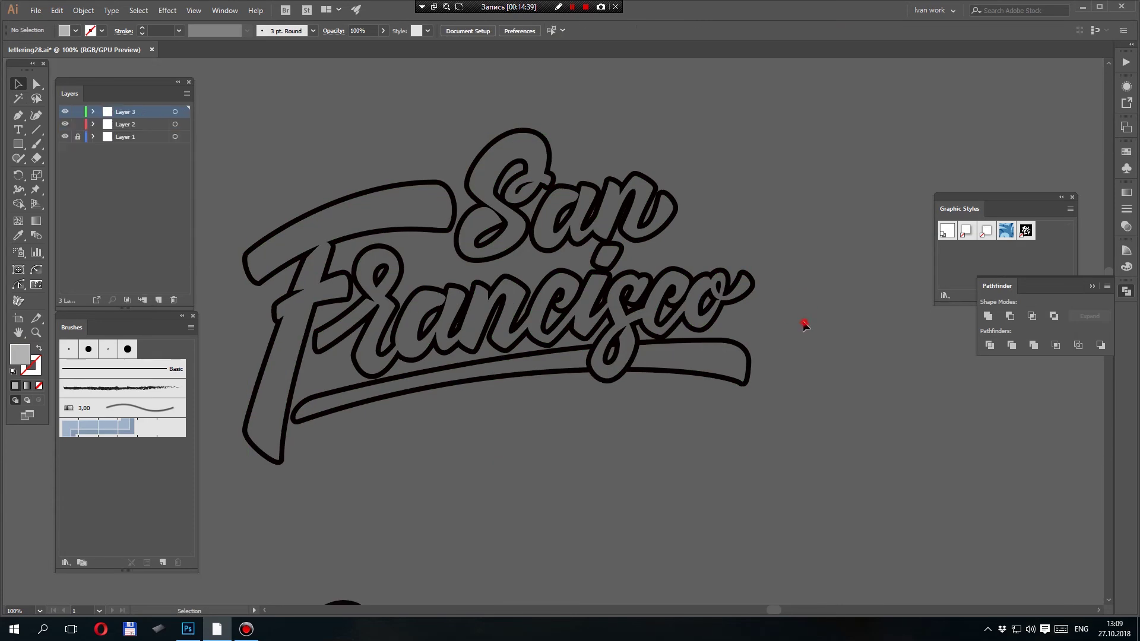
key(ctrl+z)
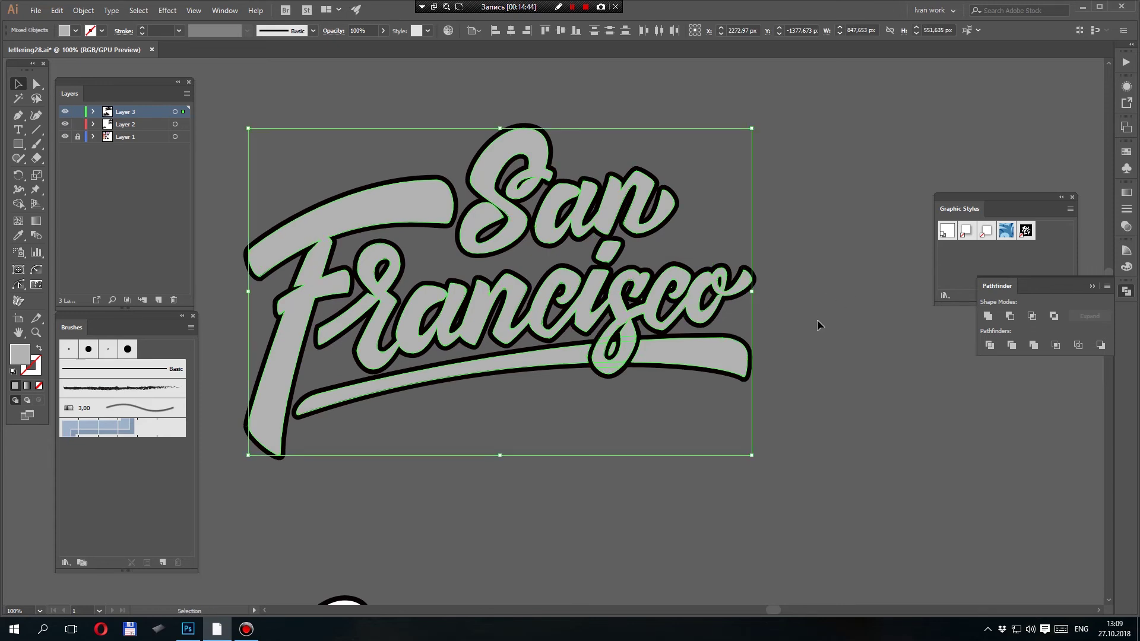
- Try the black grunge graphic style on the gray fills, undo it and combine the fills into a compound path
click(1025, 232)
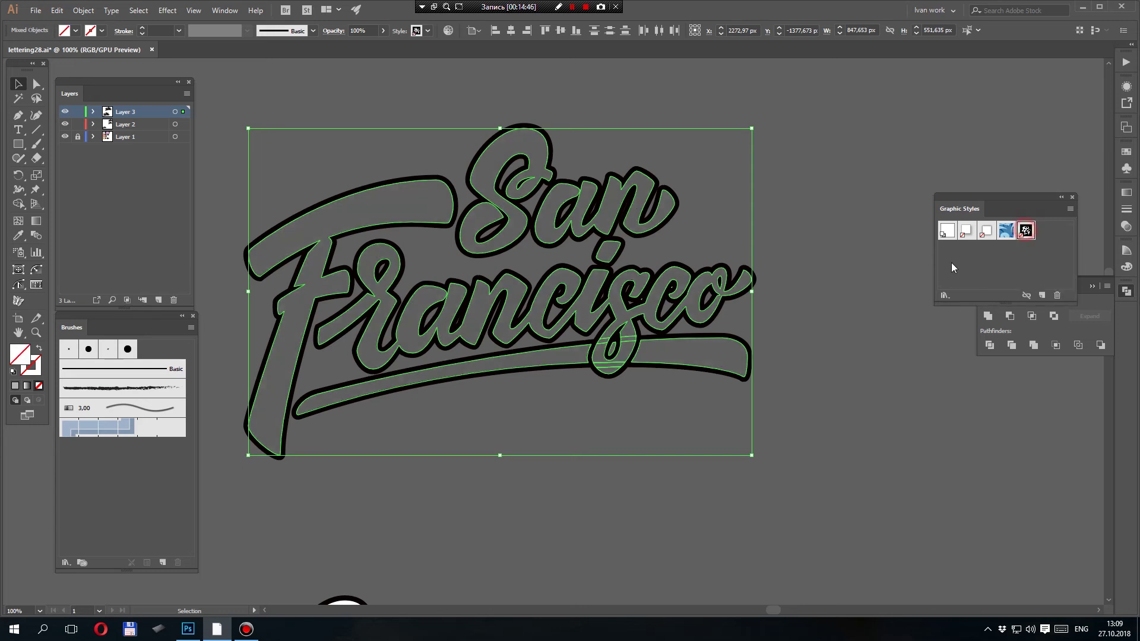
key(ctrl+z)
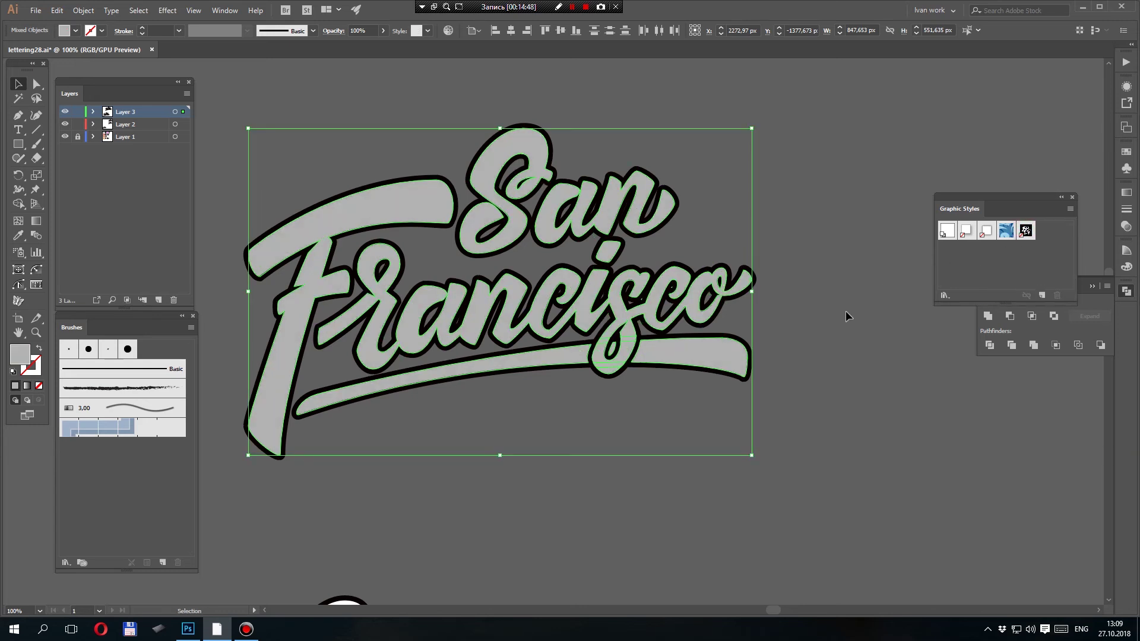
key(ctrl+8)
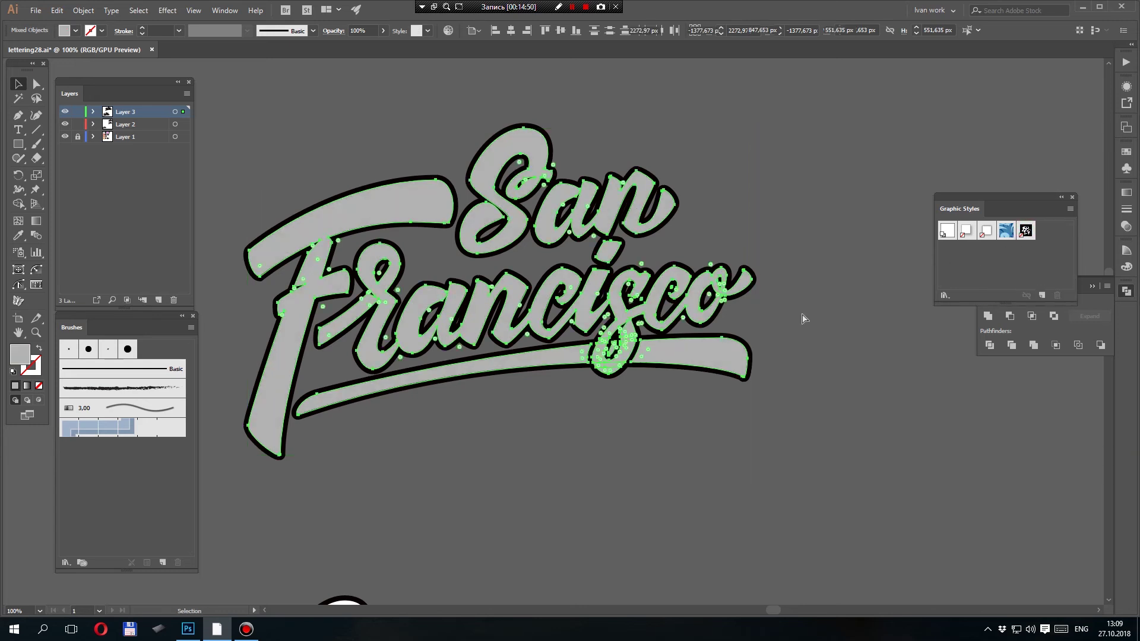
- Try the black grunge graphic style on the gray compound path and undo it
click(1025, 232)
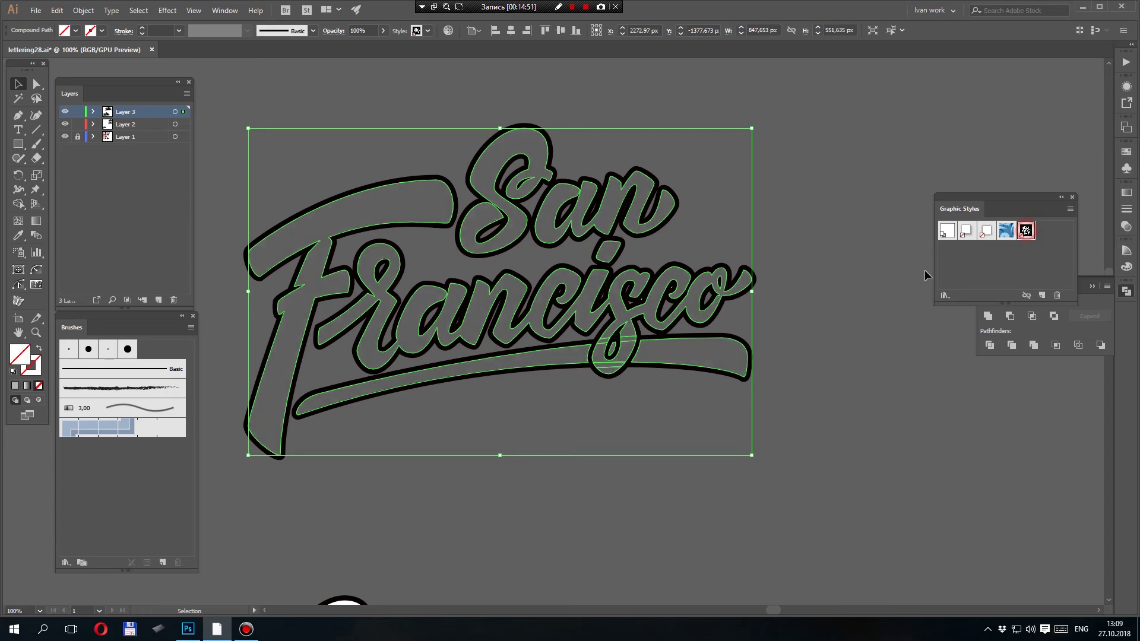
scroll(834, 324, up, 1)
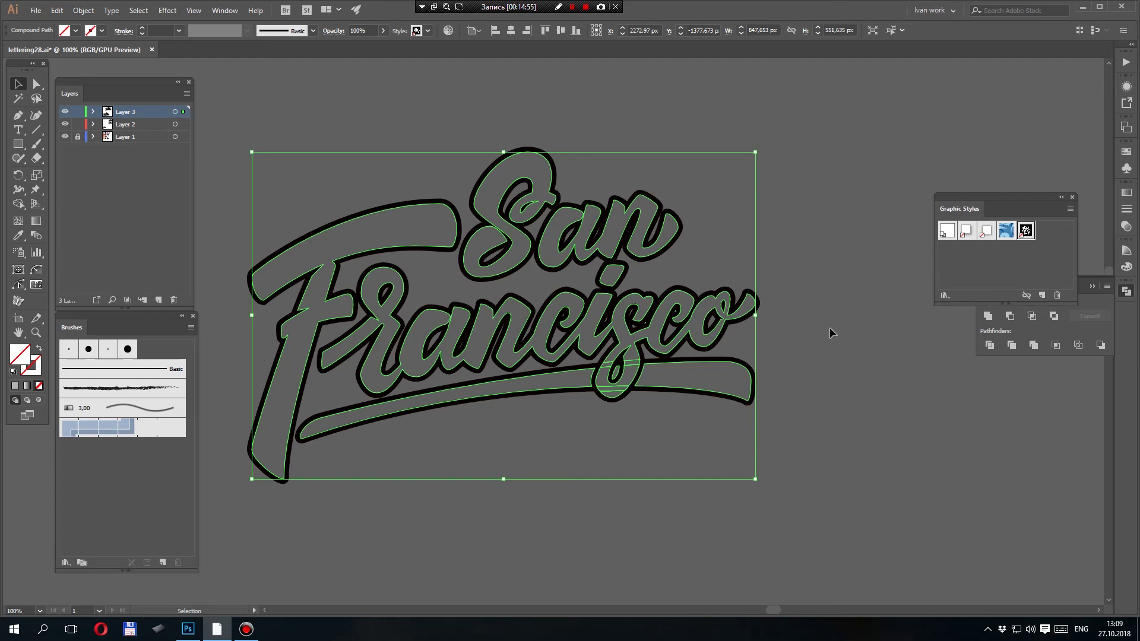
key(ctrl+z)
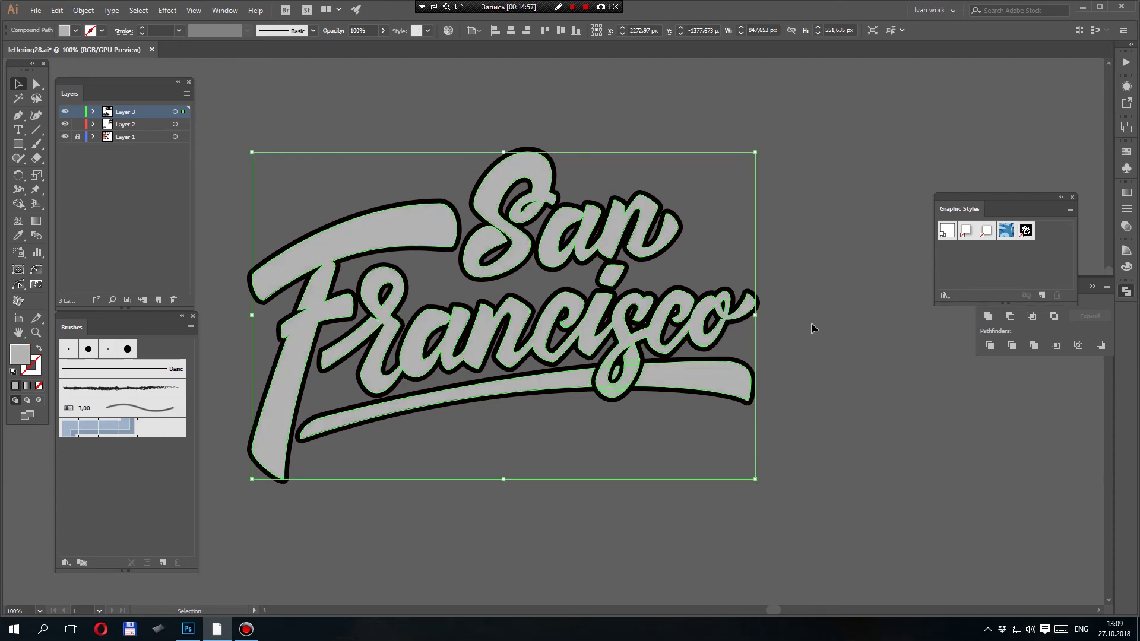
- Try moving the gray compound path down off the black outlines and undo the move
click(820, 325)
drag(678, 304, 735, 405)
key(ctrl+z)
click(839, 348)
click(650, 209)
drag(651, 210, 662, 309)
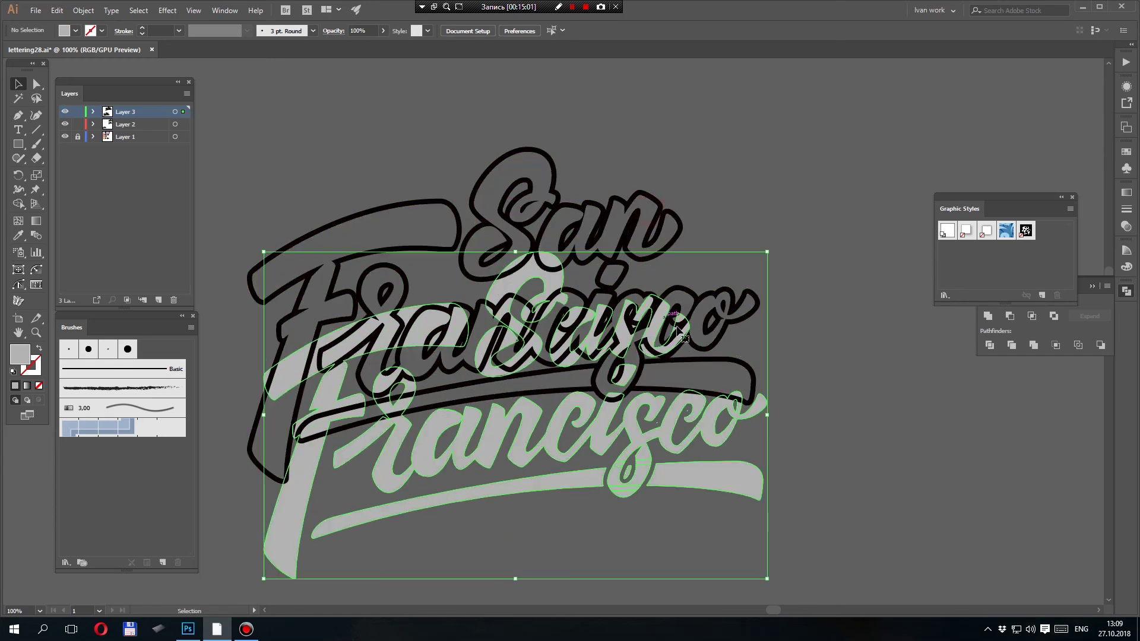
key(ctrl+z)
- Apply the grunge graphic style to the gray fills once more, undo it and deselect everything
click(1026, 231)
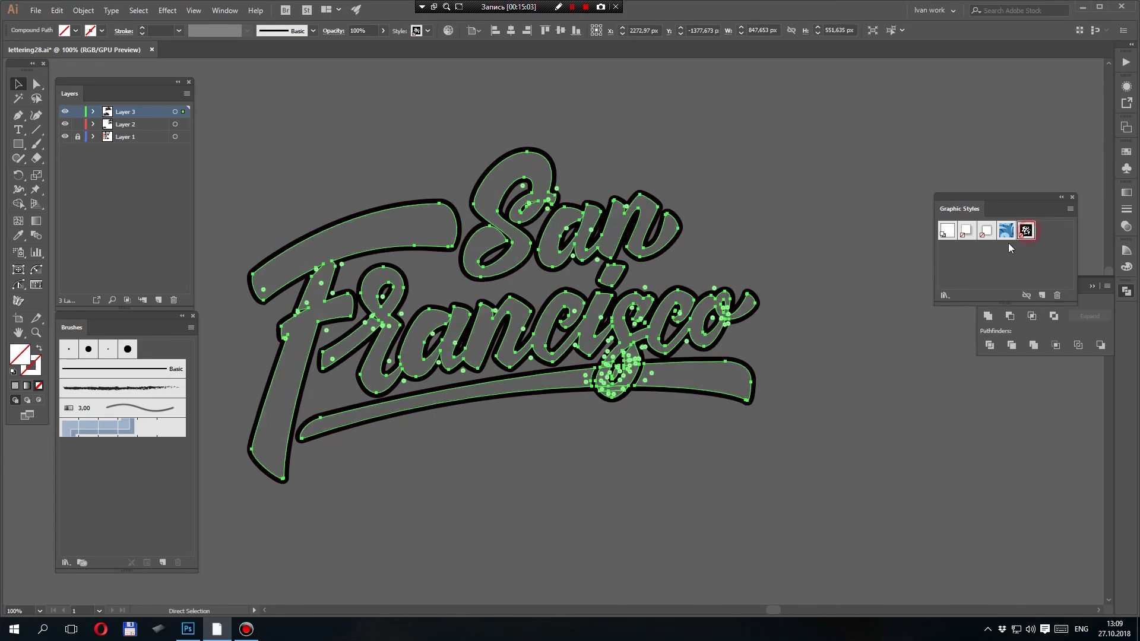
key(ctrl+z)
click(856, 314)
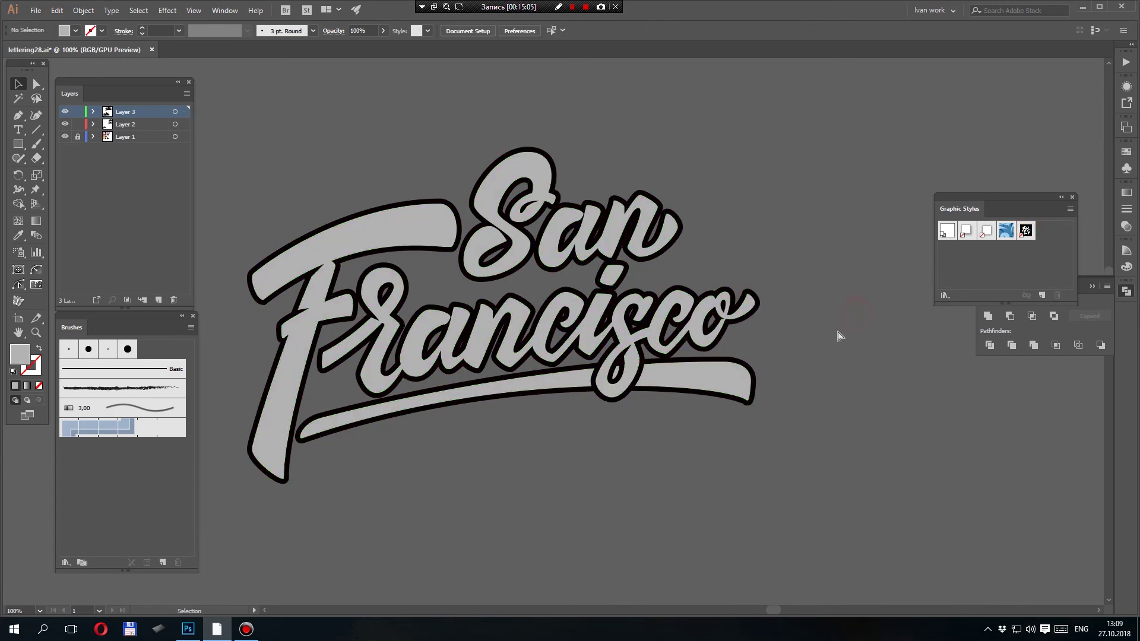
key(ctrl+minus)
drag(769, 328, 784, 261)
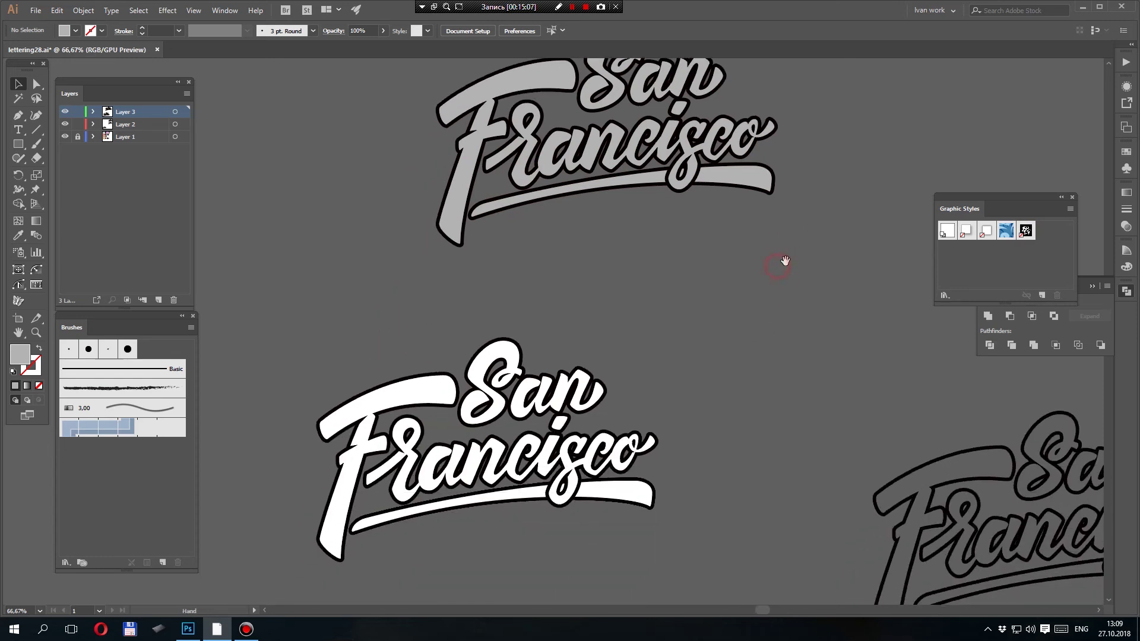
drag(751, 305, 744, 378)
ctrl+click(671, 367)
drag(646, 374, 683, 444)
ctrl+click(625, 427)
drag(713, 491, 735, 501)
key(Tab)
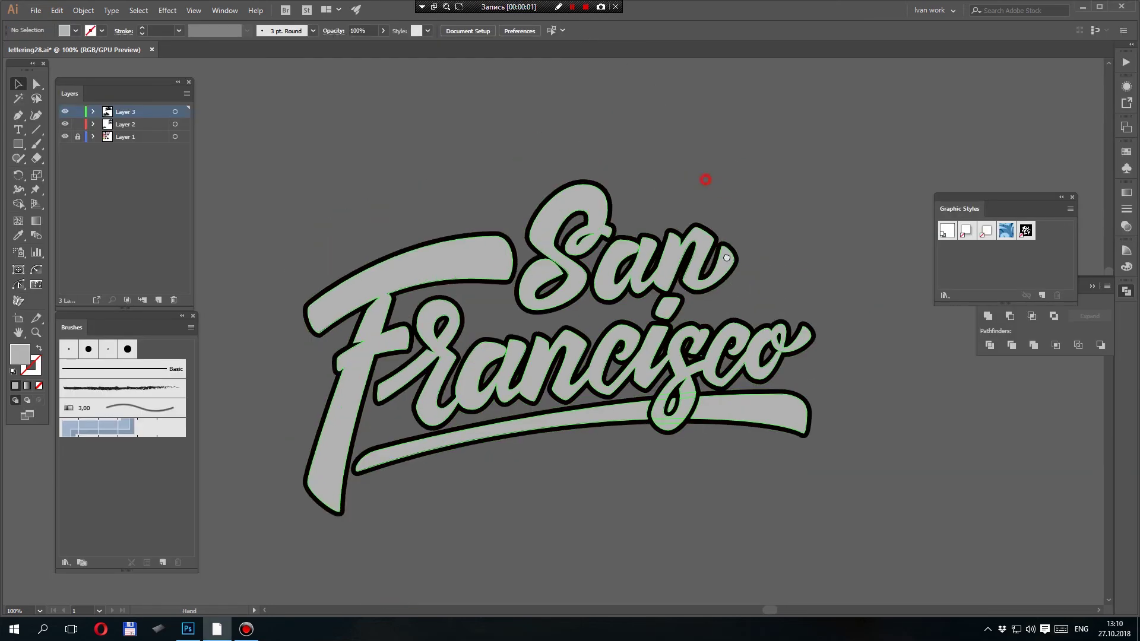
- Try pulling the gray compound path upward off its black outlines and undo the move
drag(727, 258, 668, 388)
click(677, 297)
drag(670, 384, 671, 277)
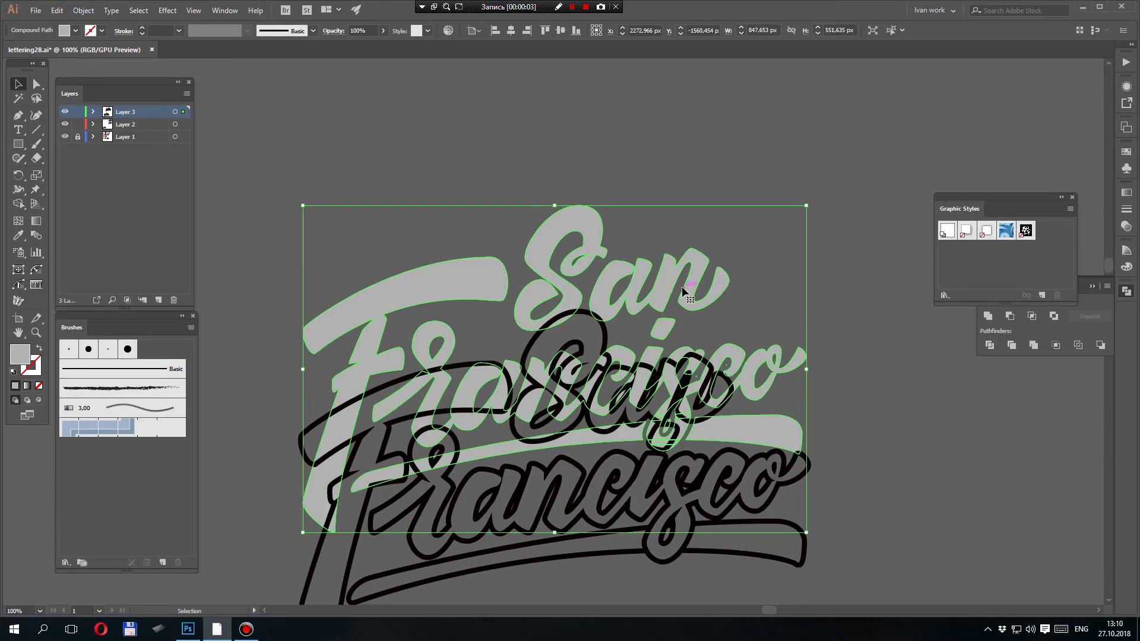
key(ctrl+z)
key(ctrl+minus)
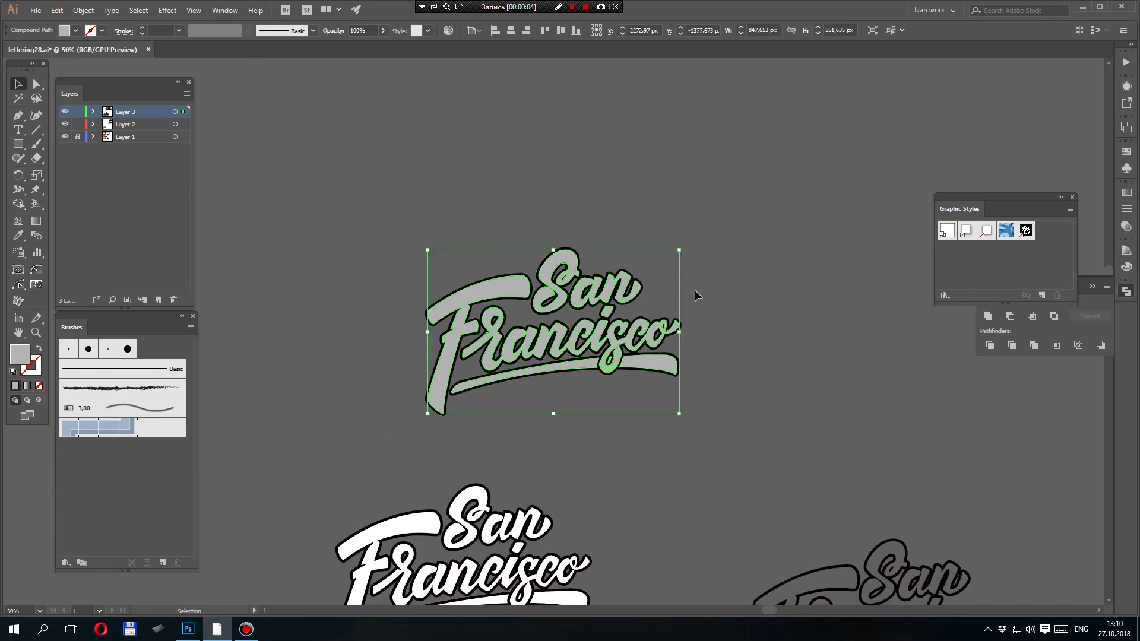
drag(724, 251, 711, 315)
click(682, 297)
scroll(682, 309, up, 1)
double_click(612, 394)
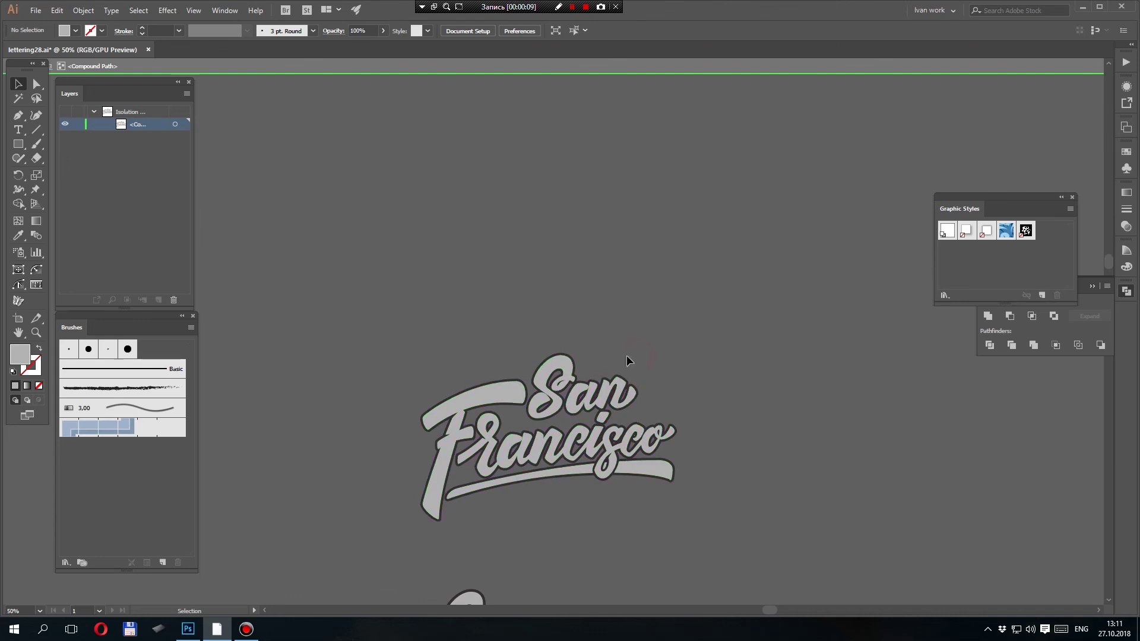
key(Escape)
drag(628, 358, 629, 311)
key(ctrl+z)
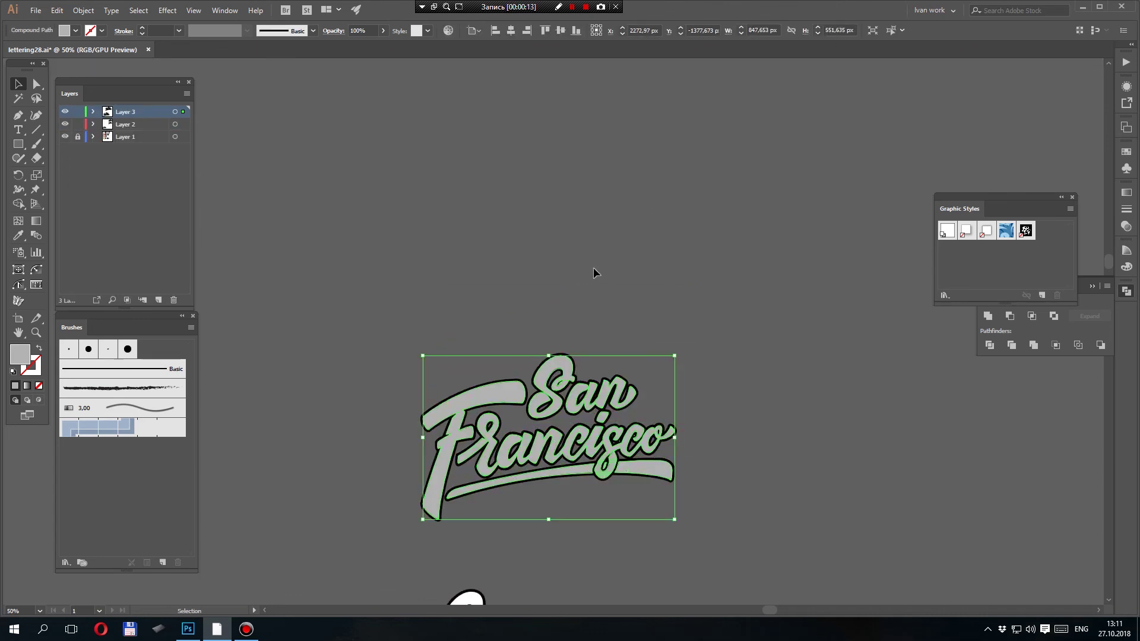
- Unite the gray compound path with Pathfinder and apply the black grunge graphic style to it
click(988, 316)
click(1026, 230)
click(758, 345)
scroll(520, 306, up, 1)
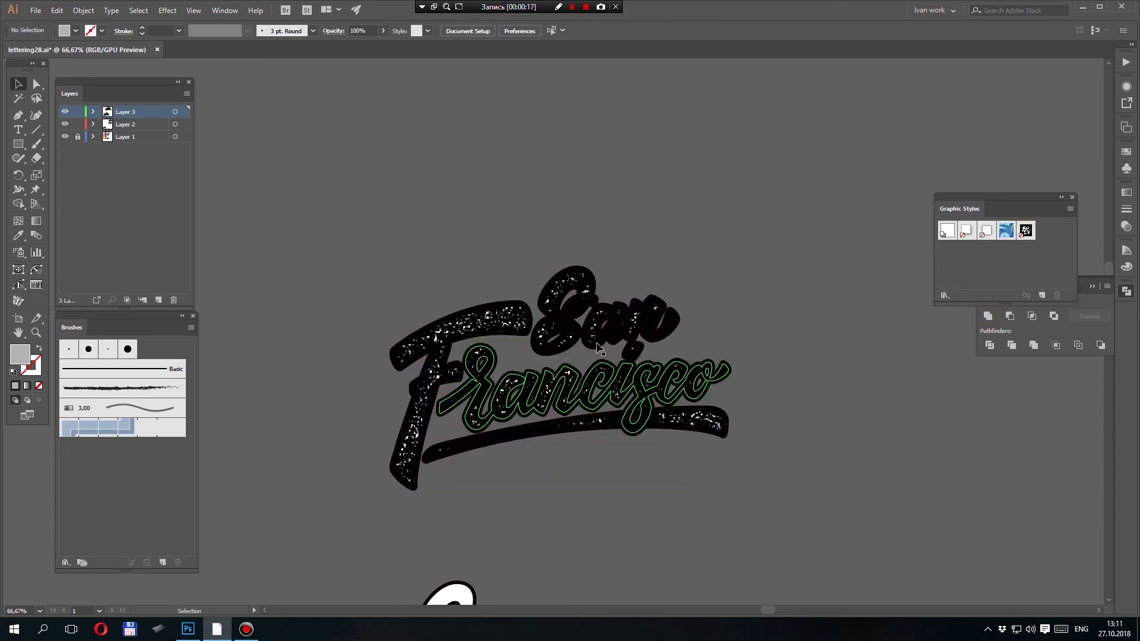
click(520, 306)
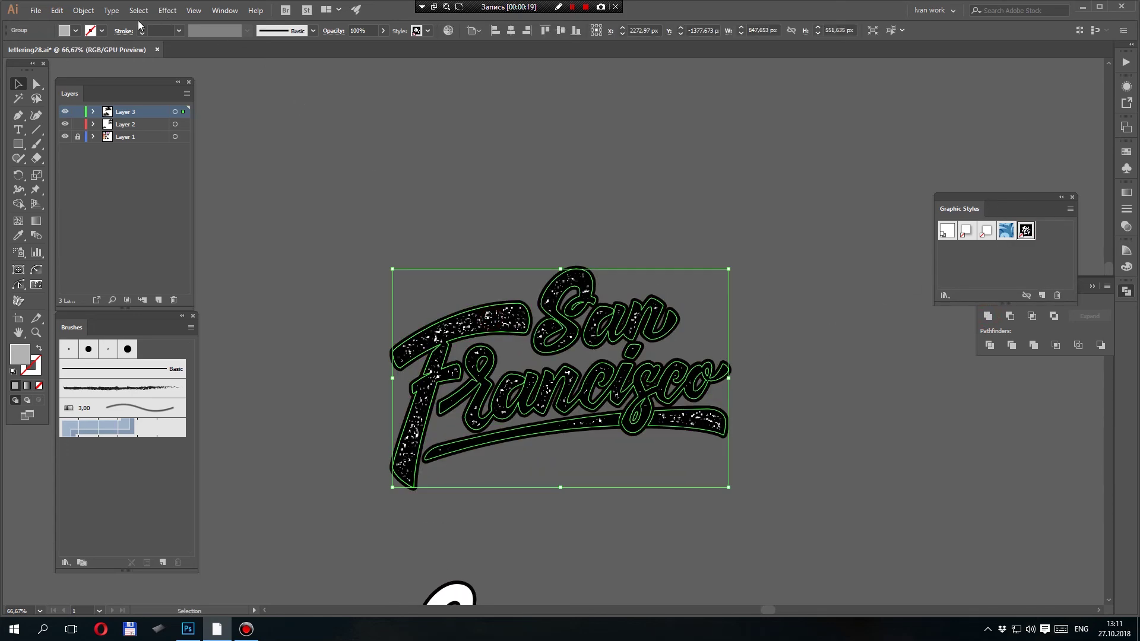
- Expand the textured lettering's appearance, image-trace it with the High Fidelity Photo preset and expand the tracing result
click(84, 10)
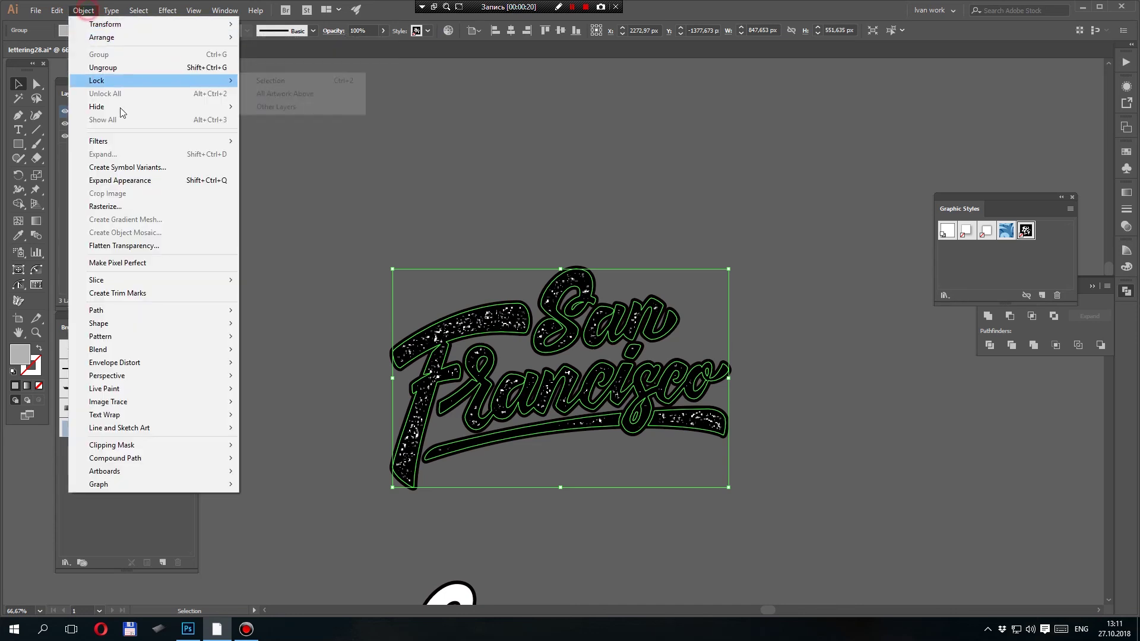
click(137, 179)
click(309, 31)
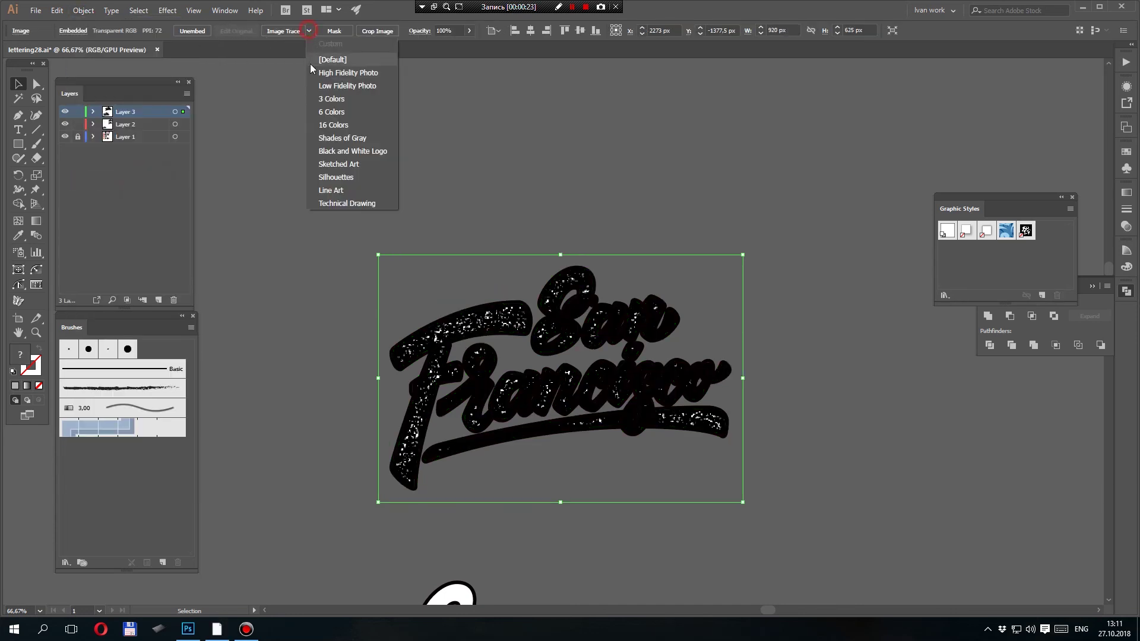
click(337, 72)
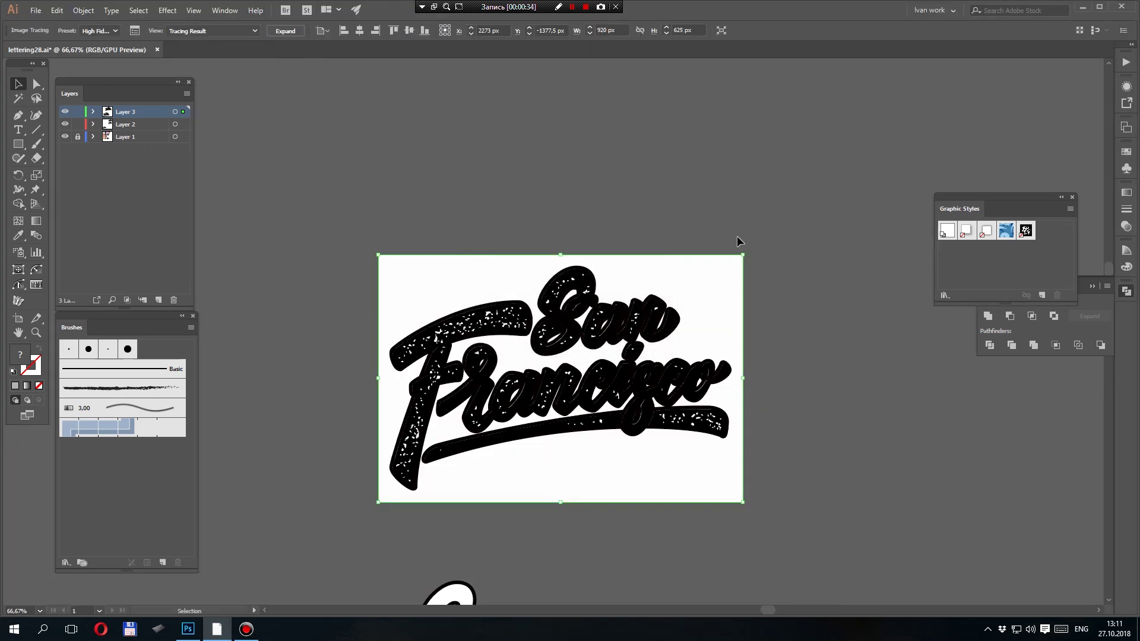
click(285, 30)
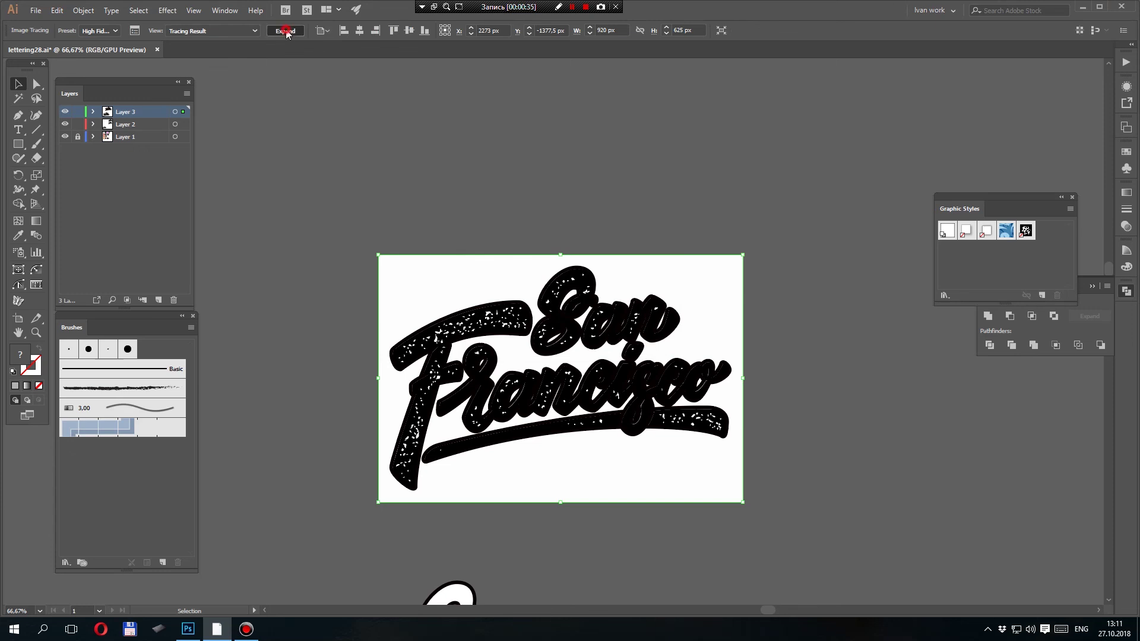
- Isolate the traced group and try deleting all its white shapes with a Magic Wand selection
double_click(711, 274)
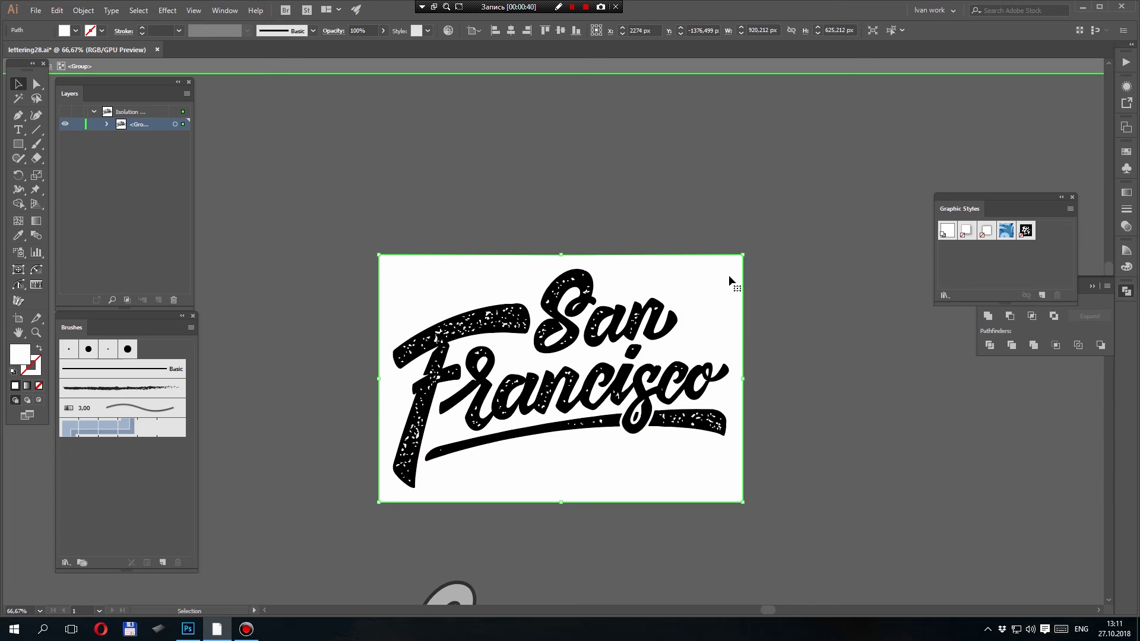
key(y)
click(725, 274)
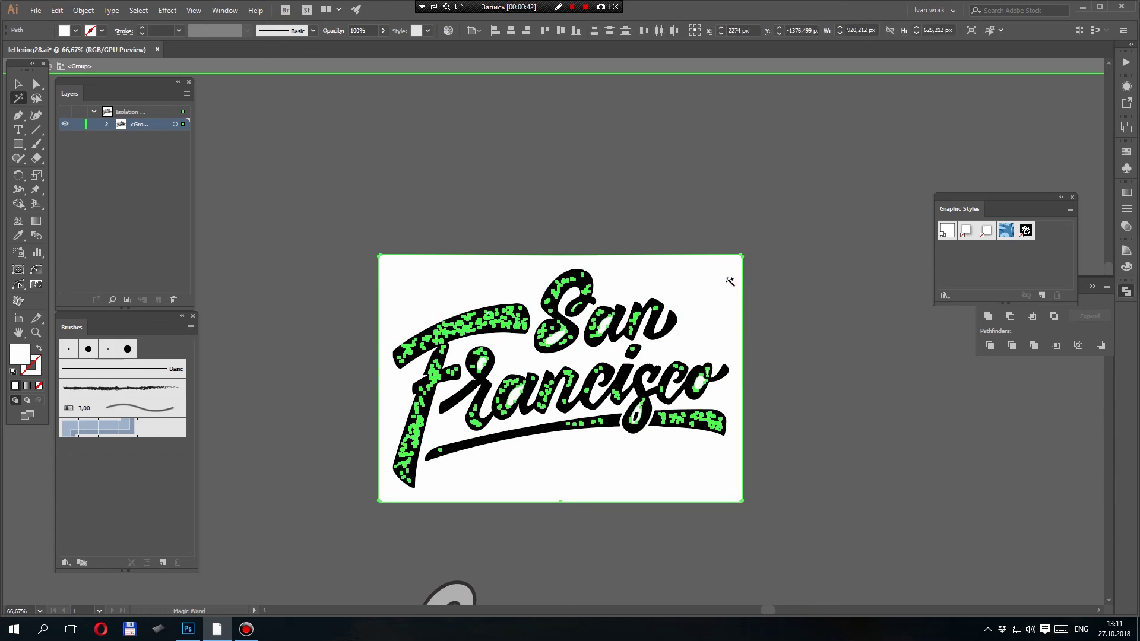
key(Delete)
key(v)
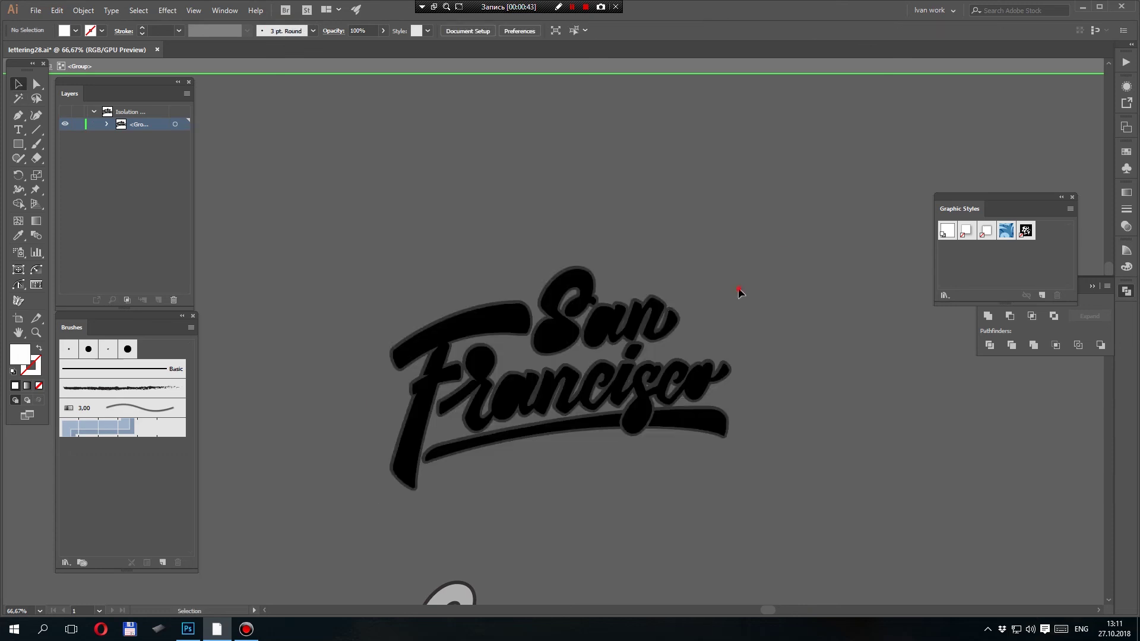
double_click(738, 288)
- Try moving the solid black lettering up off its outlines, undo back to before the white shapes' deletion and leave isolation mode
scroll(739, 356, up, 5)
drag(562, 444, 589, 114)
click(641, 346)
scroll(645, 314, down, 2)
key(ctrl+z)
key(ctrl+z)
key(ctrl+z)
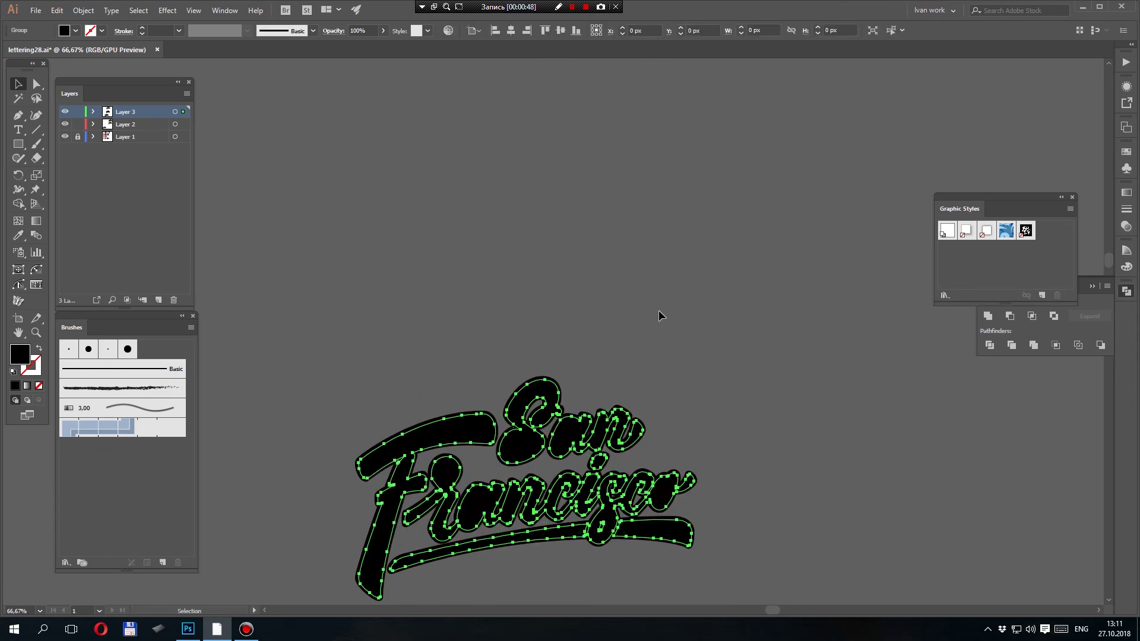
click(704, 301)
drag(669, 351, 672, 262)
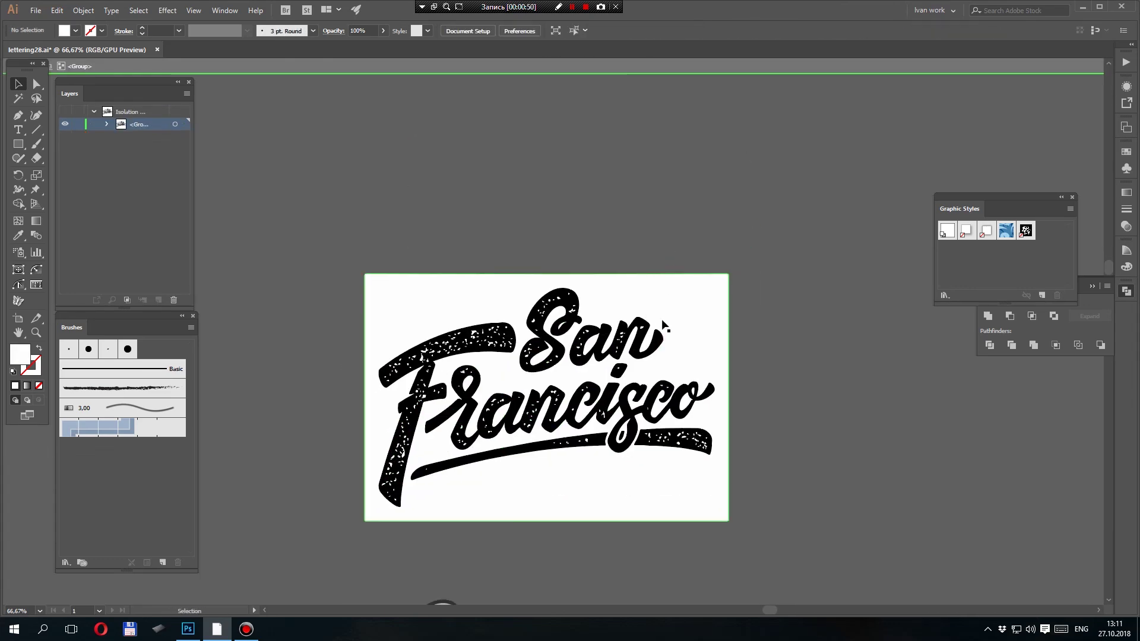
click(726, 216)
double_click(729, 234)
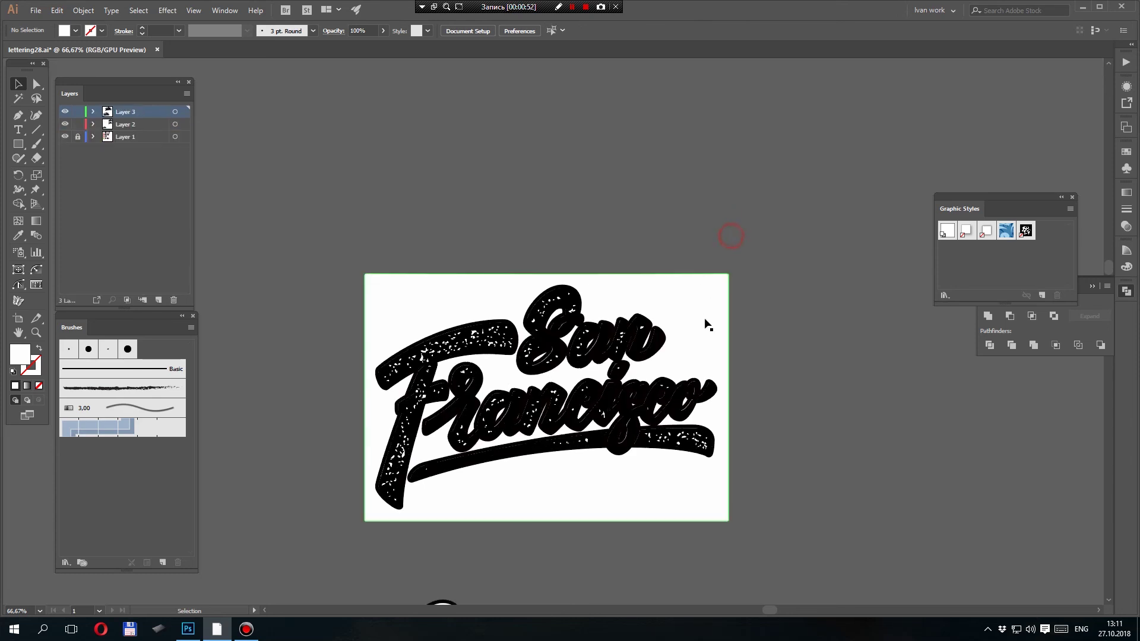
- Divide the traced artwork with Pathfinder, delete its white background and white specks in isolation mode, and exit isolation
click(702, 315)
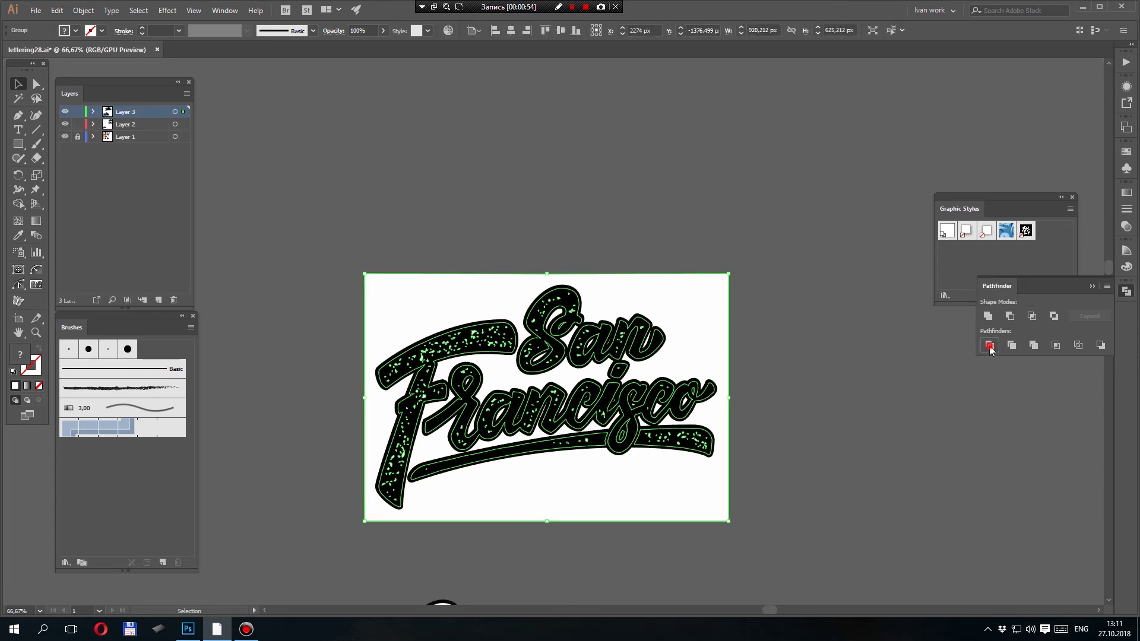
double_click(711, 304)
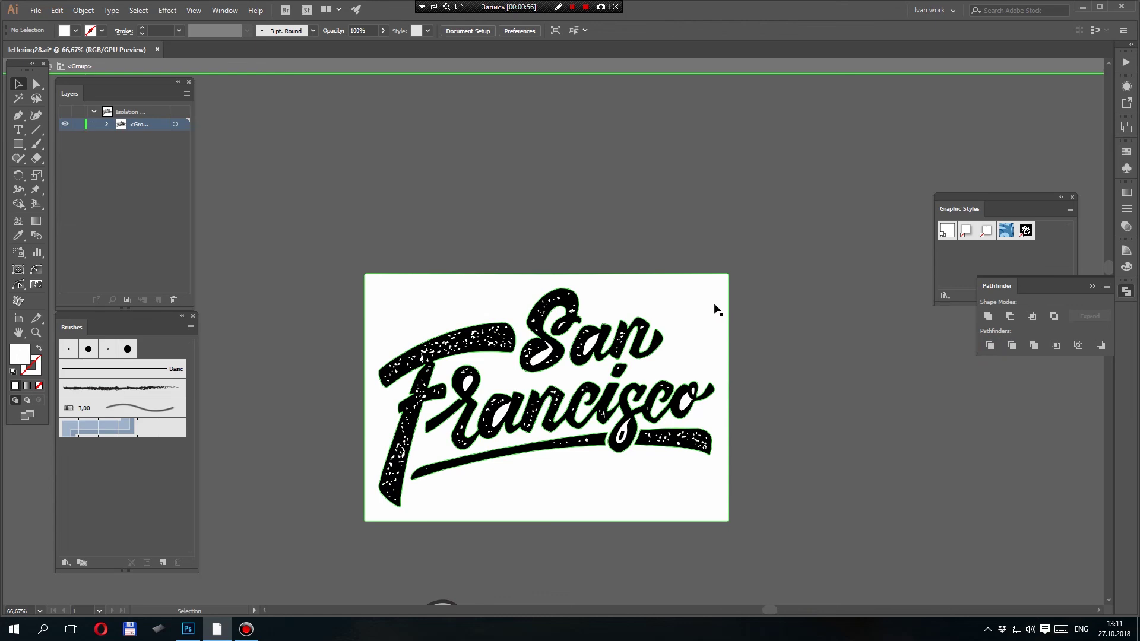
click(716, 308)
key(Delete)
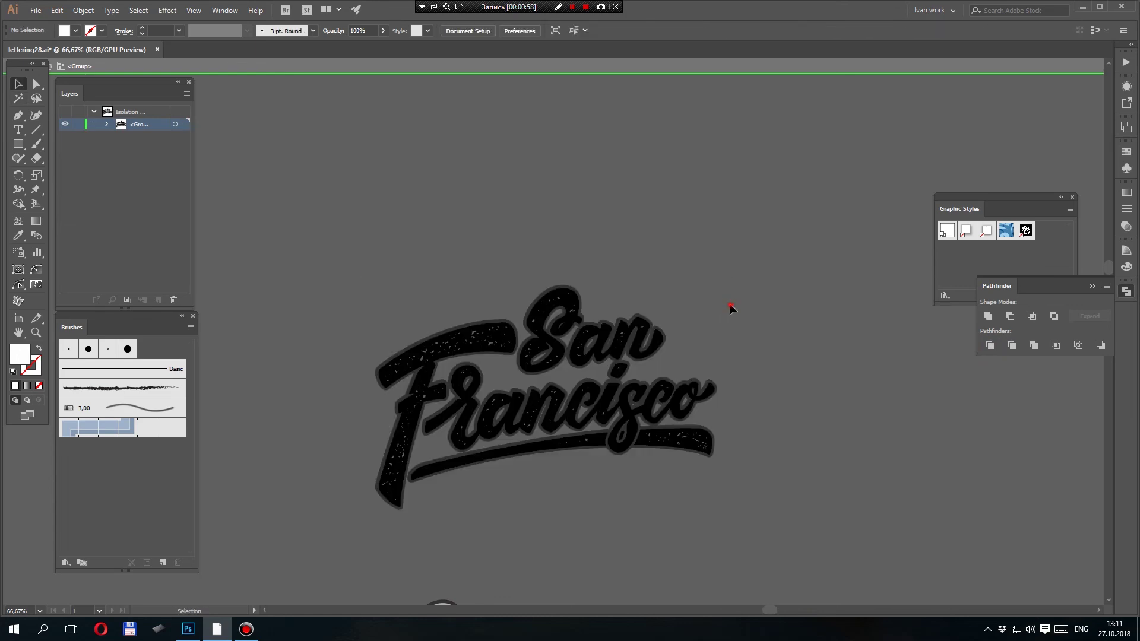
double_click(732, 308)
- Try moving the grunge-textured black lettering up off its outlines and undo the move
scroll(682, 356, up, 3)
drag(655, 478, 657, 202)
click(753, 162)
scroll(765, 237, up, 1)
drag(722, 311, 730, 355)
click(740, 397)
mouse_move(752, 406)
mouse_down()
mouse_move(753, 301)
mouse_move(760, 310)
mouse_up()
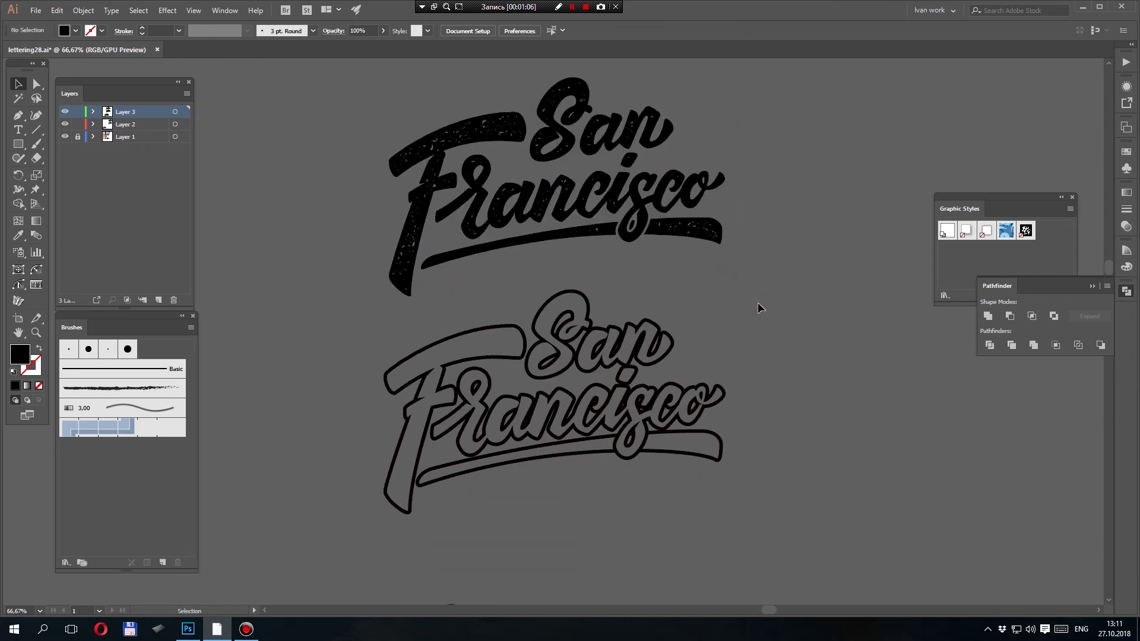
key(ctrl+z)
key(ctrl+z)
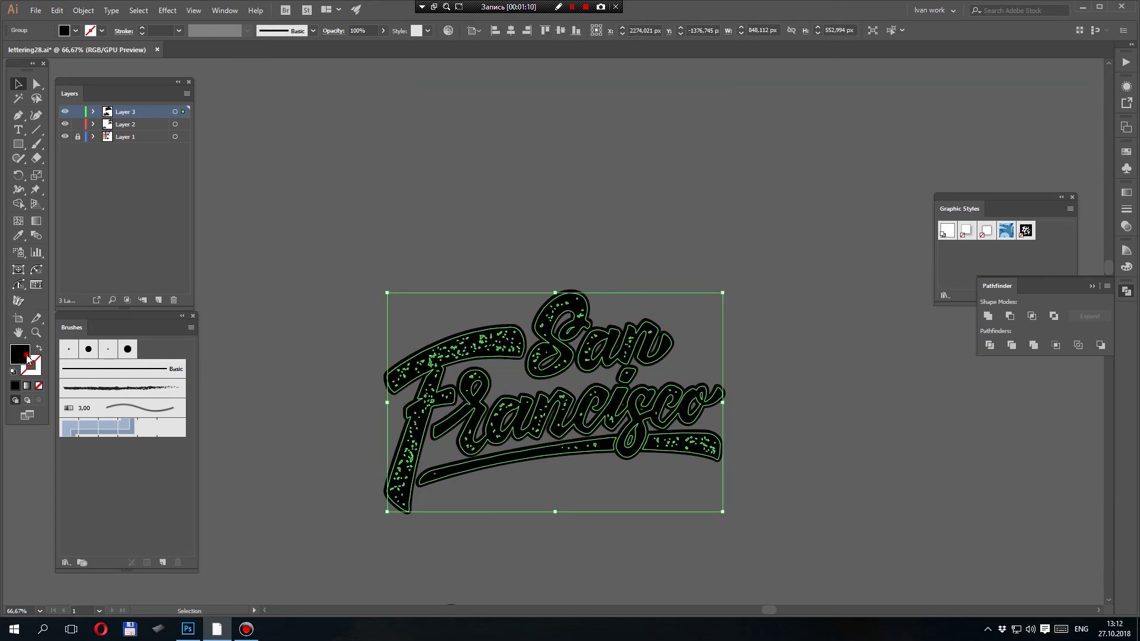
- Fill the textured lettering inside the black outlines with light gray D8D8D8 and deselect it
double_click(24, 356)
click(756, 305)
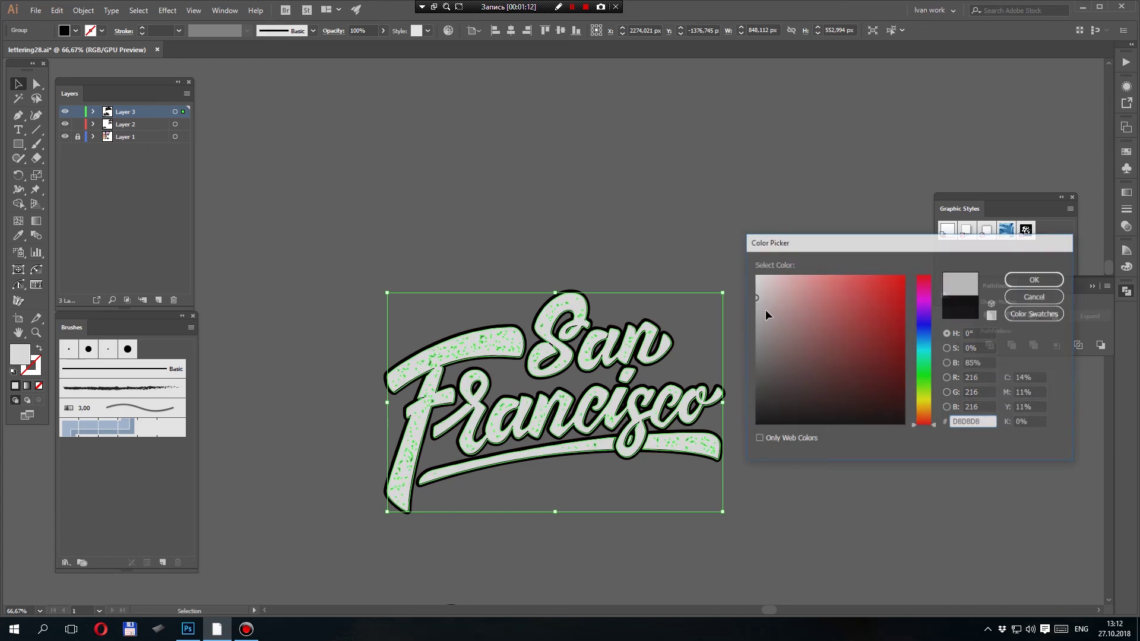
key(Return)
click(766, 314)
drag(757, 280, 756, 307)
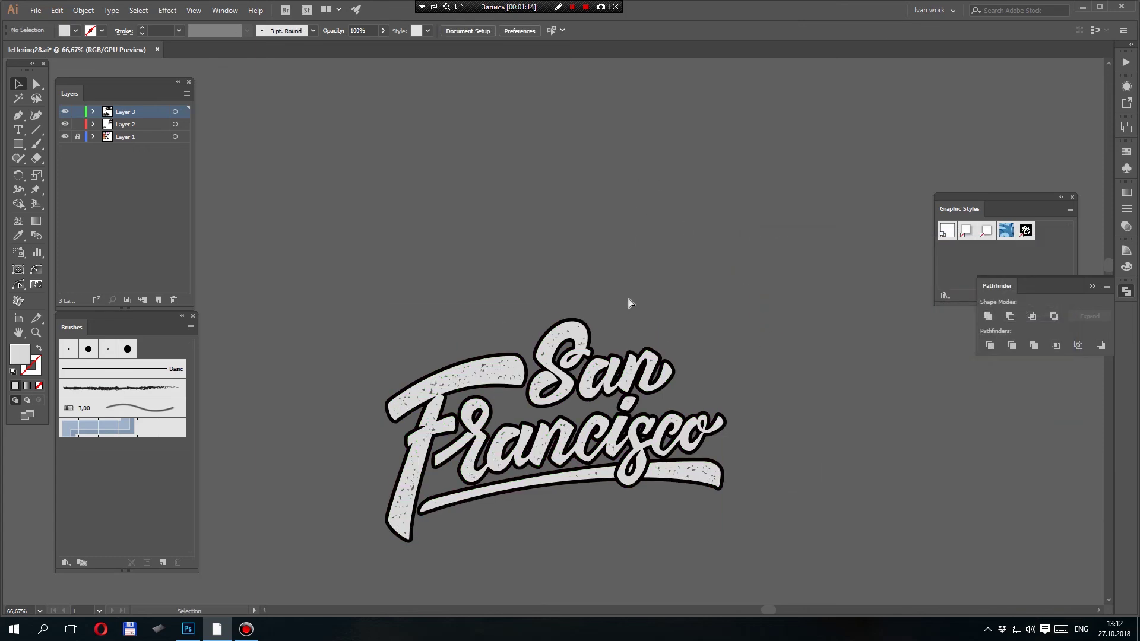
- Move the black textured lettering out from behind the light gray letters to a spot above the outlined version
click(622, 326)
drag(610, 348, 594, 138)
click(788, 173)
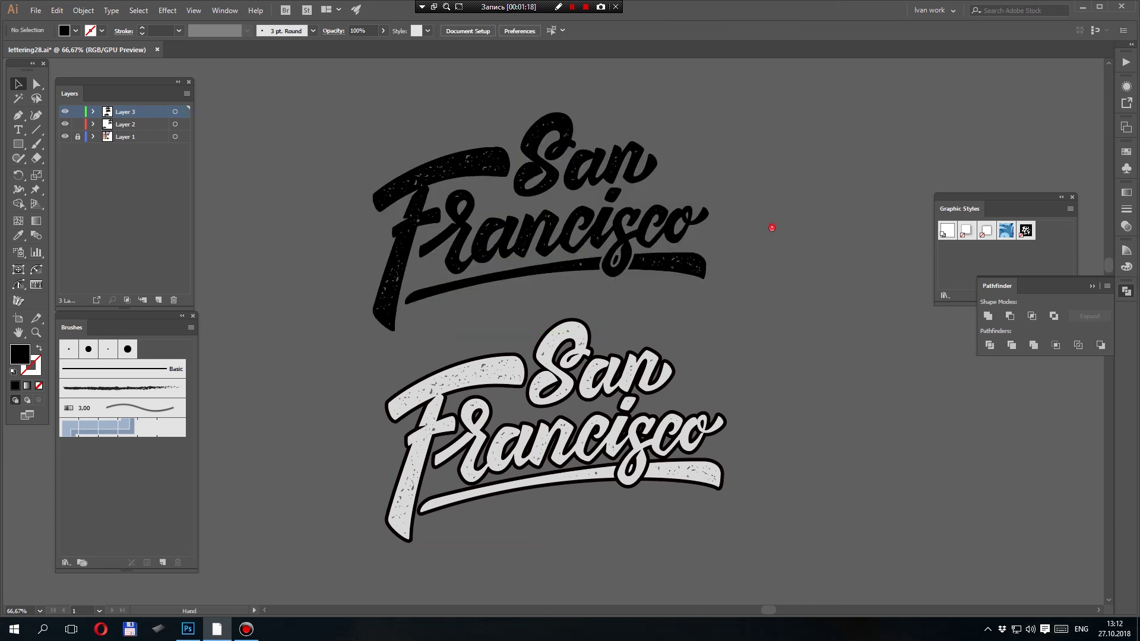
drag(773, 229, 775, 264)
- Set the fill of the upper black textured lettering to dark red 96270E and deselect it
drag(687, 301, 692, 302)
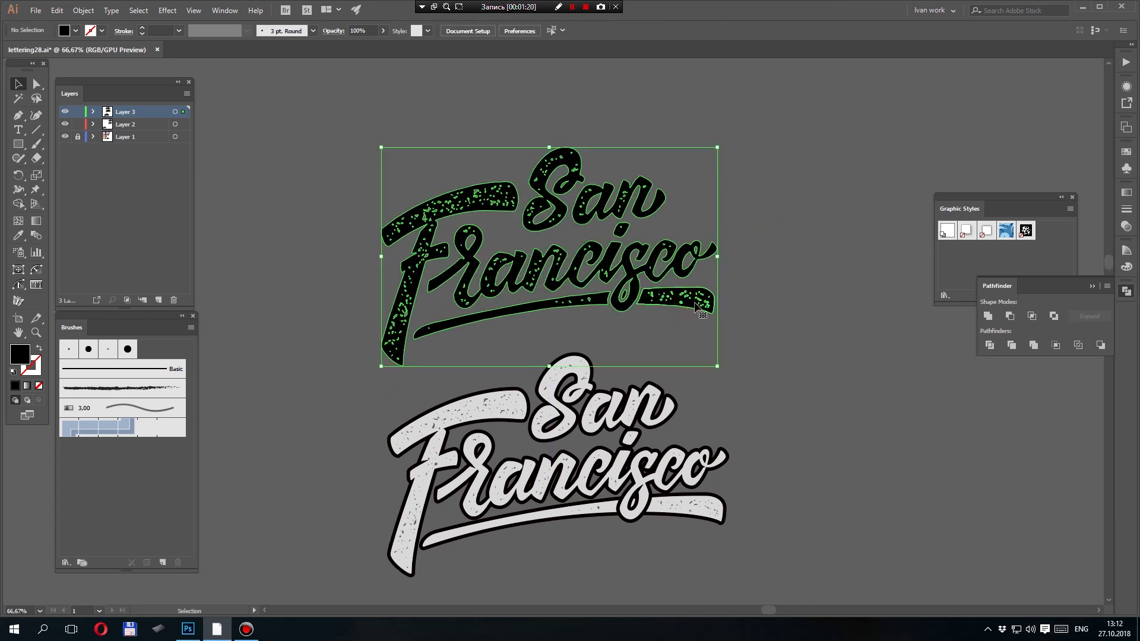
double_click(27, 360)
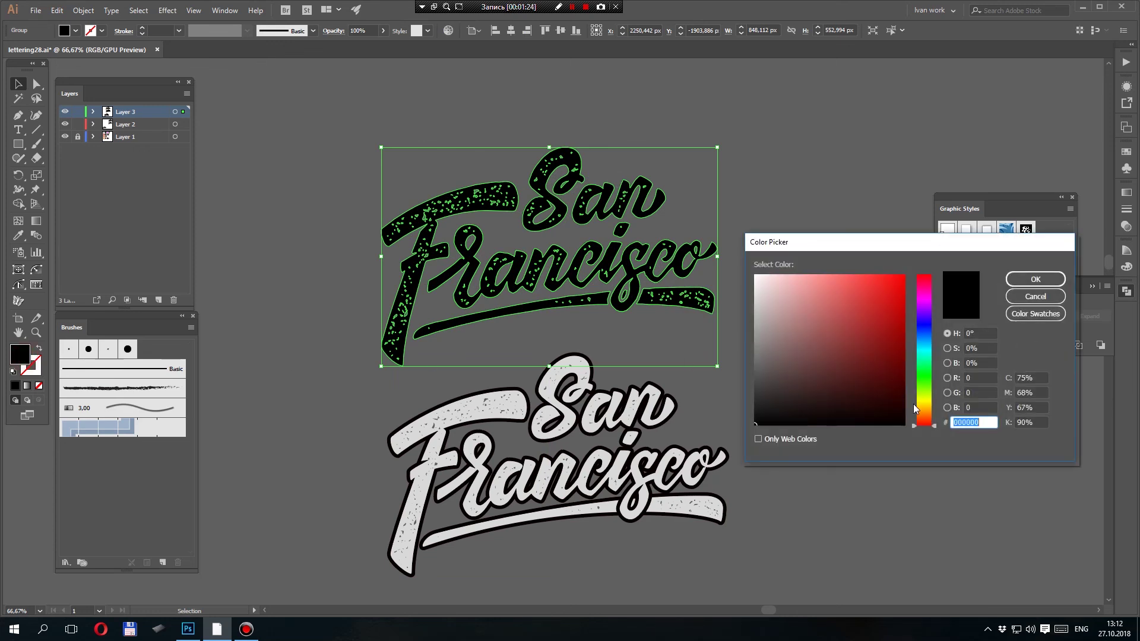
click(916, 422)
drag(889, 354, 892, 335)
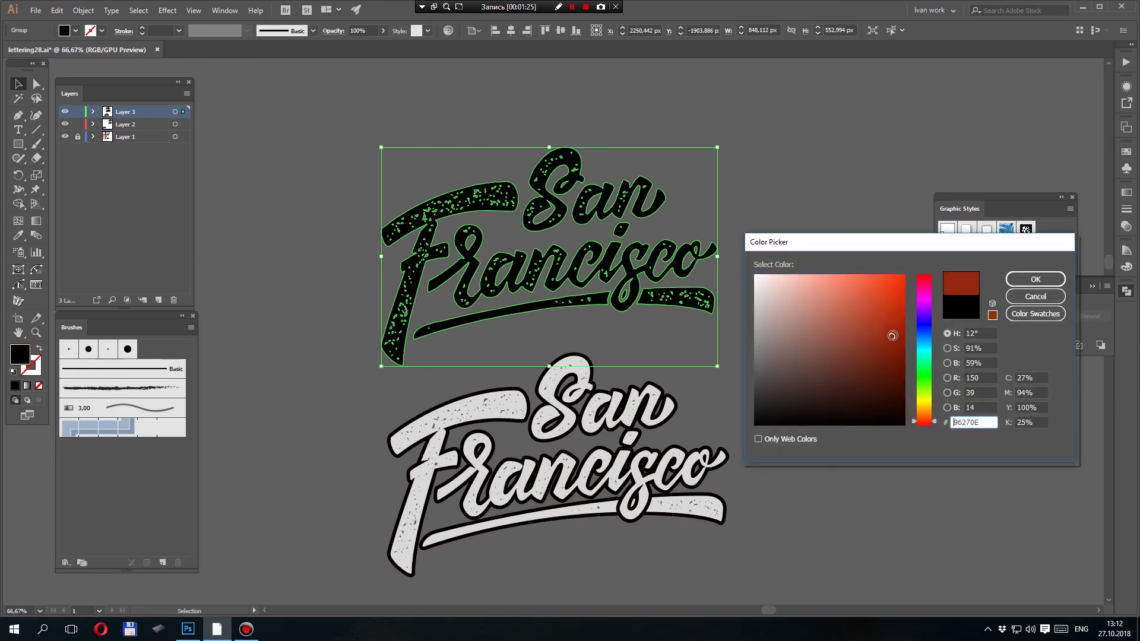
click(1035, 280)
click(832, 369)
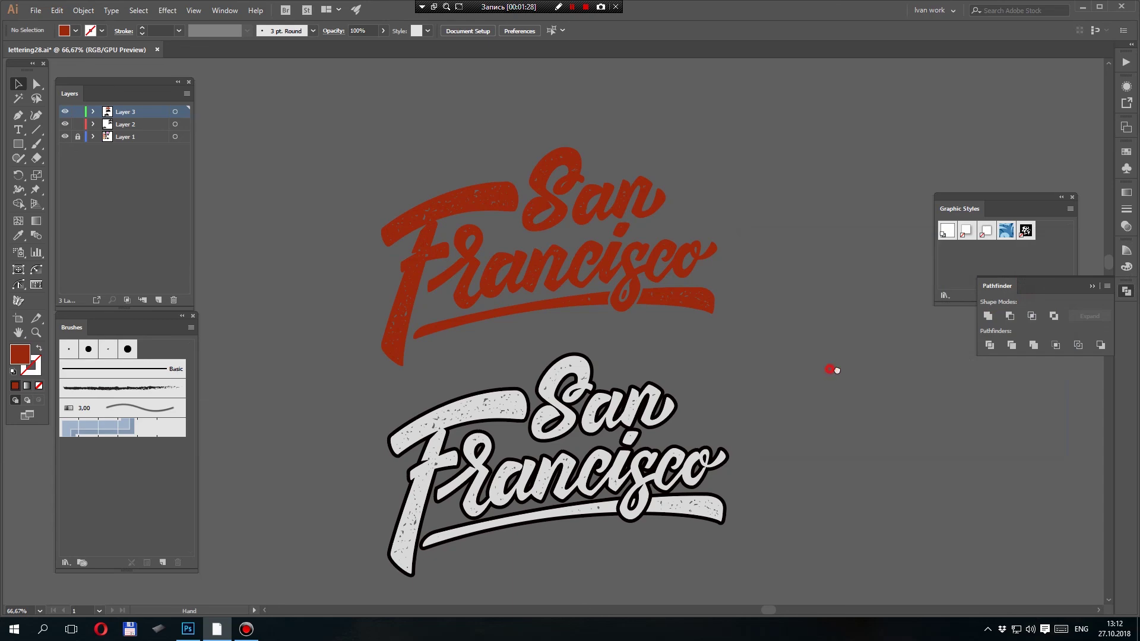
- Draw a rectangle about 1252 by 1304 px around both textured versions, filled with white sampled from the plain lettering, and send it to back
drag(822, 359, 846, 371)
drag(755, 368, 764, 365)
key(ctrl+minus)
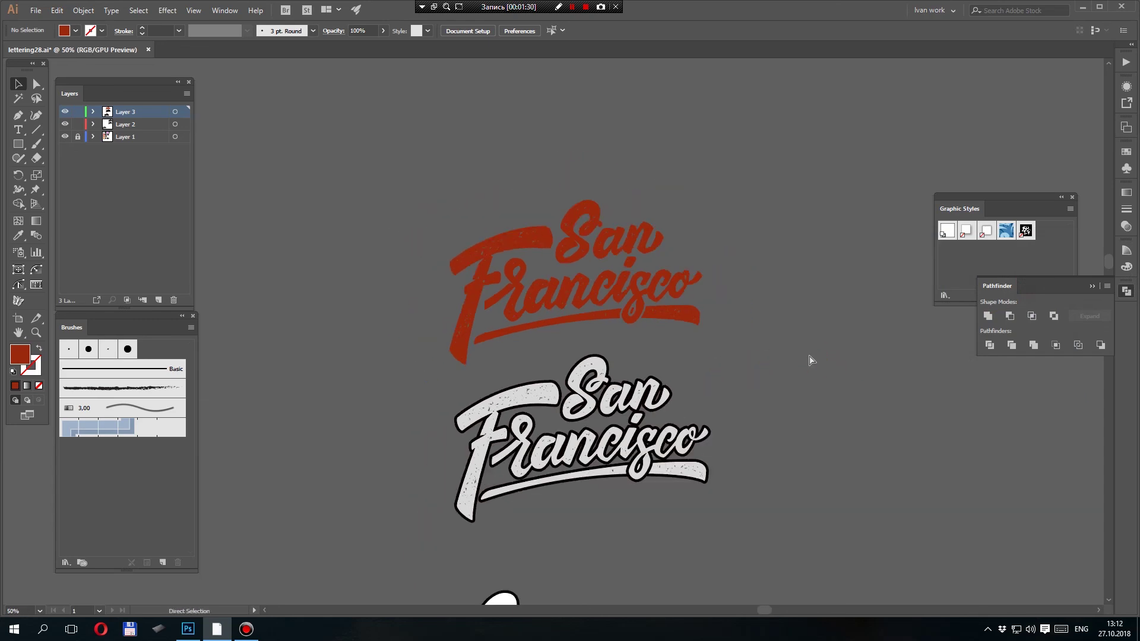
key(i)
drag(383, 564, 430, 324)
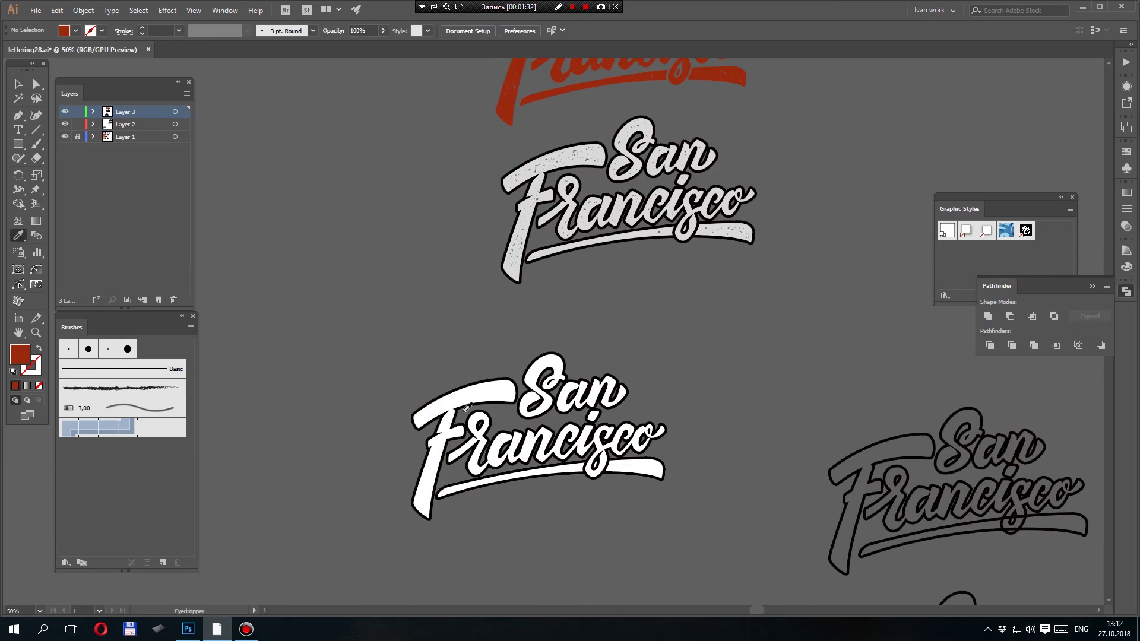
click(479, 393)
drag(530, 306, 365, 540)
key(m)
drag(281, 188, 653, 574)
key(ctrl+shift+bracketleft)
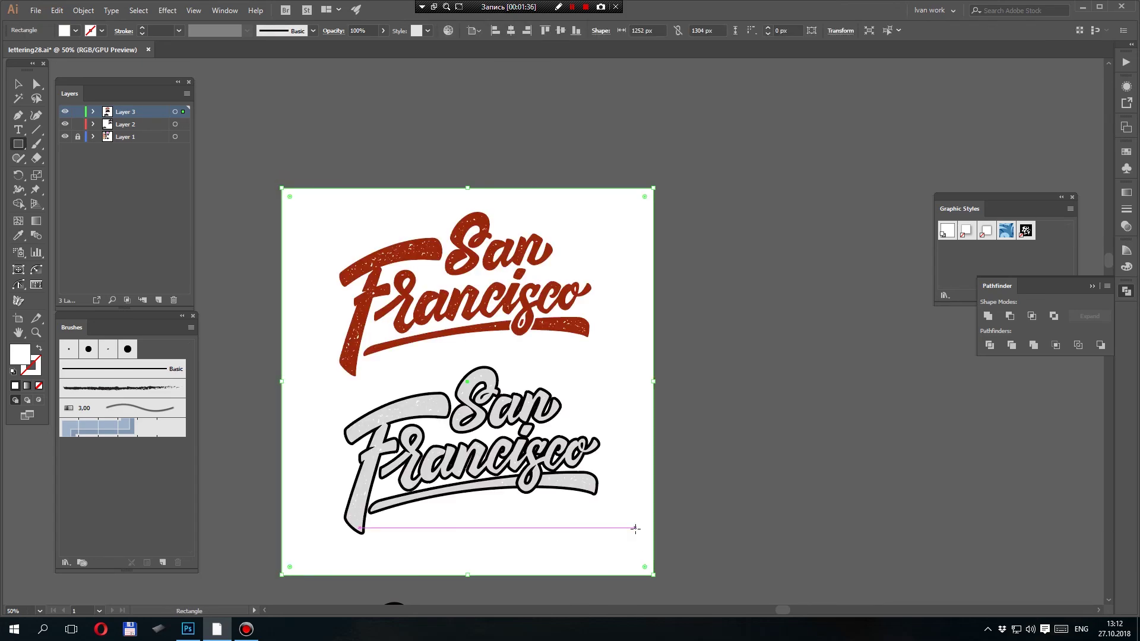
key(Tab)
key(ctrl+plus)
drag(545, 377, 583, 409)
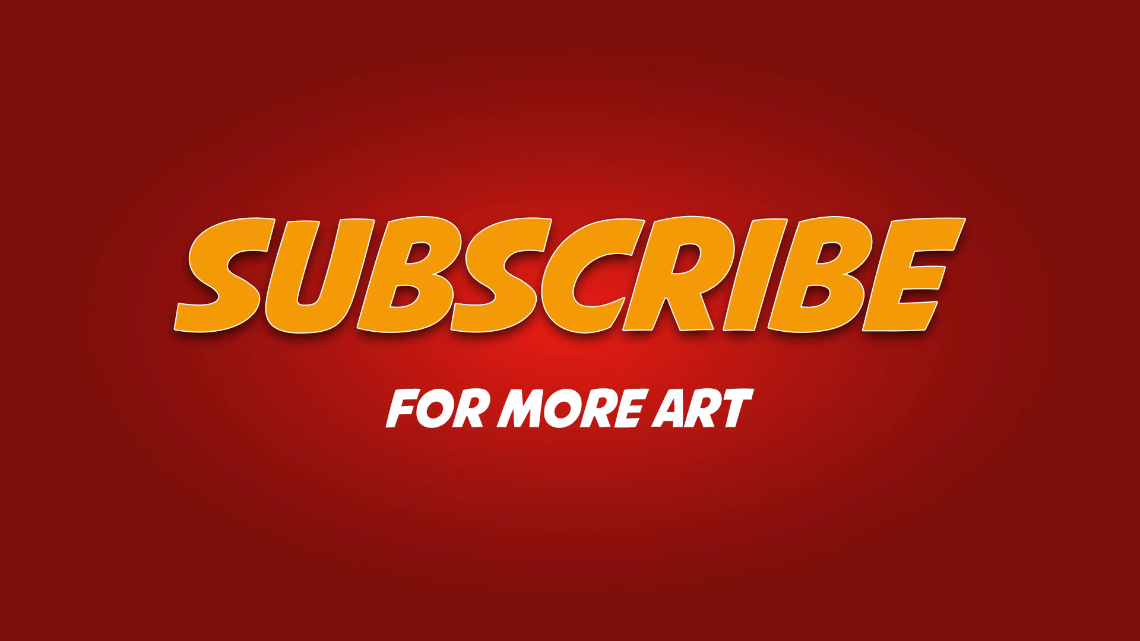